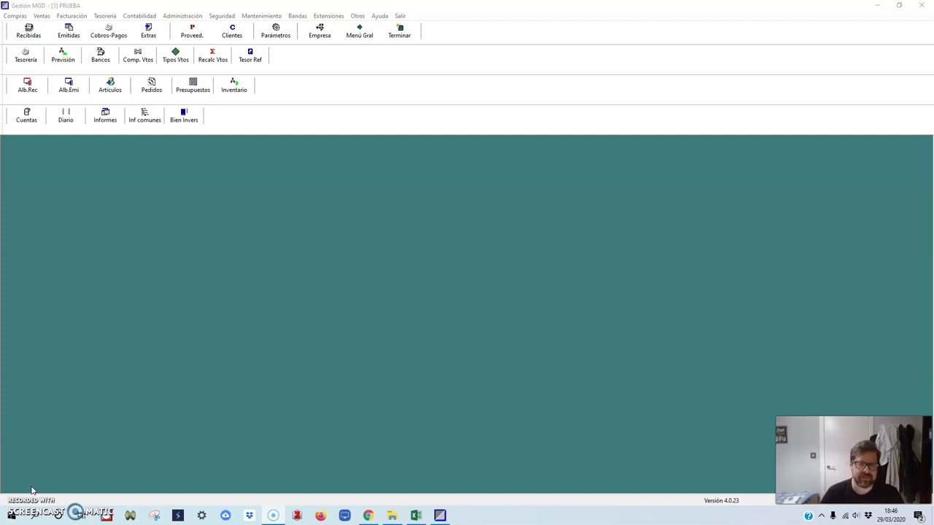
# Open the accounting journal, review the latest 31/12/17 entries from the asset impairment entry upward, and close it
pyautogui.click(428, 4)
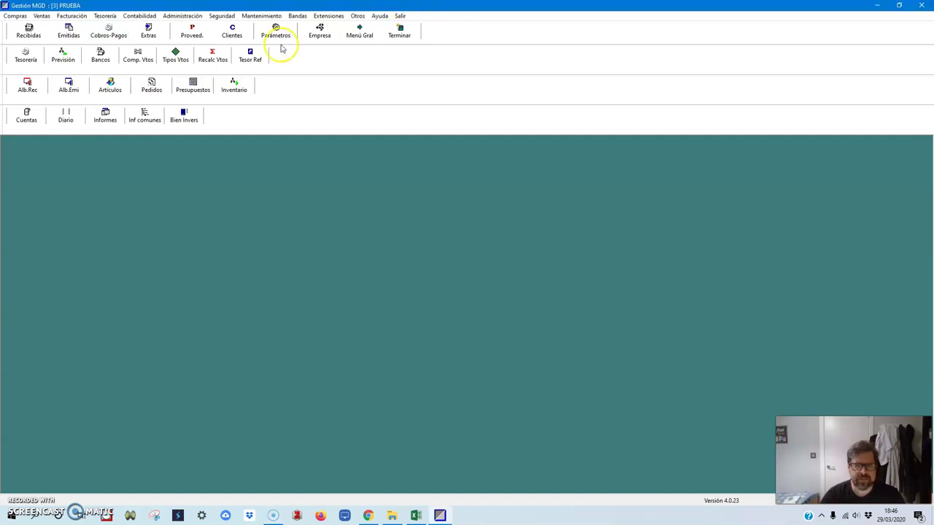
pyautogui.click(67, 117)
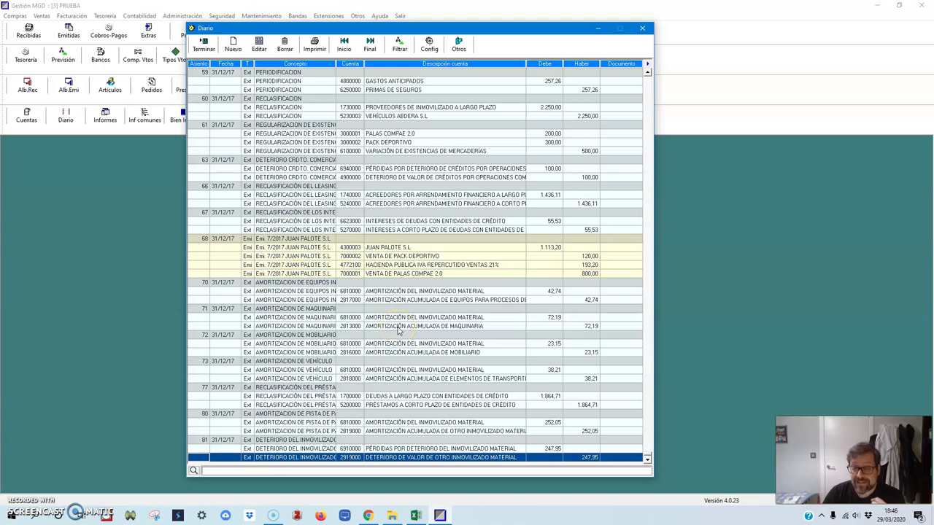
pyautogui.click(246, 441)
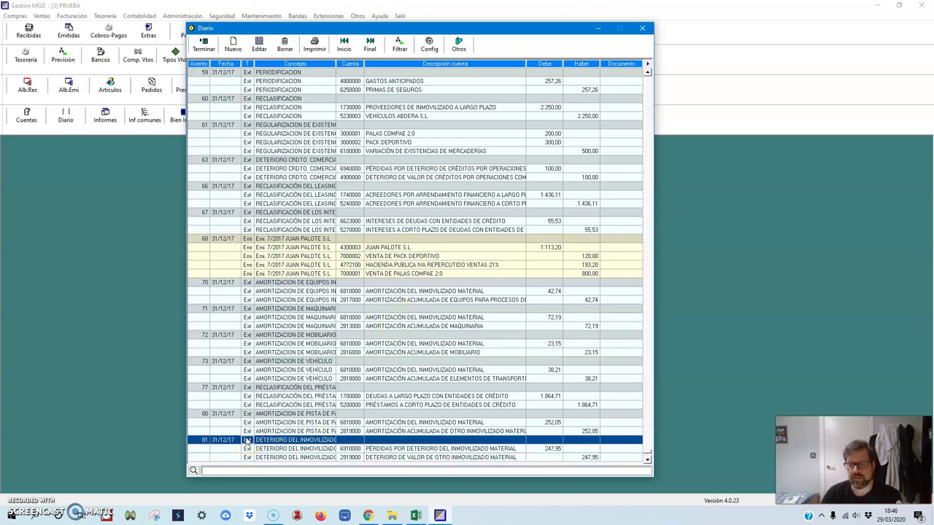
pyautogui.press('Up')
pyautogui.press('Up')
pyautogui.press('Up')
pyautogui.press('Up')
pyautogui.press('Up')
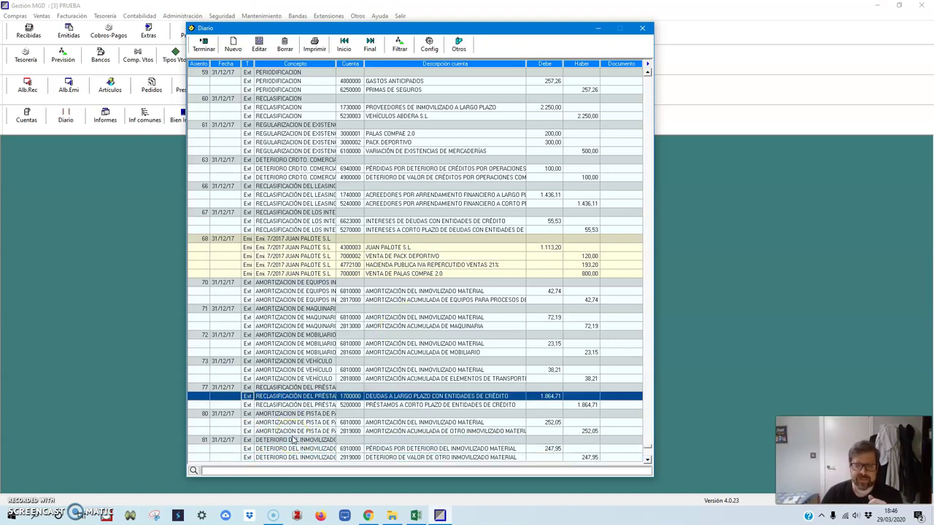
pyautogui.click(204, 45)
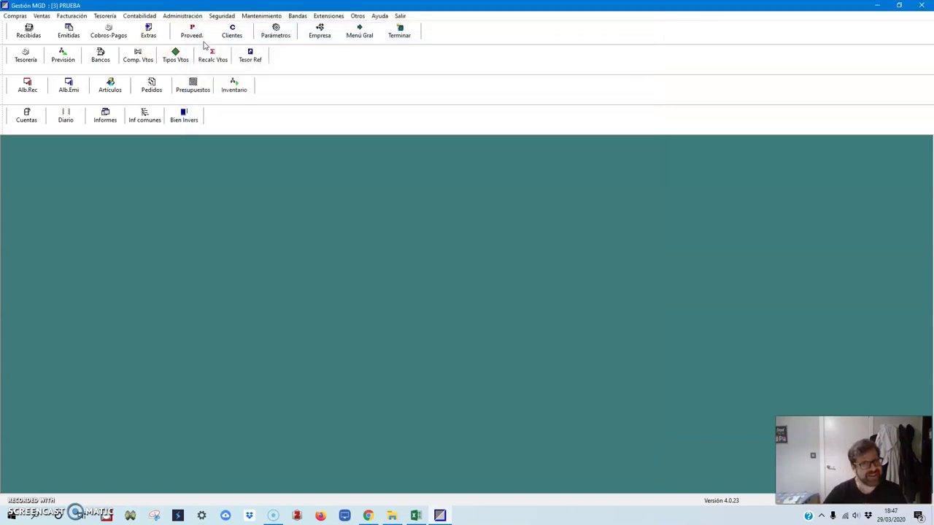
# Run the VAT settlement for the period 01/10/17 to 31/12/17 with the prior data check enabled
pyautogui.click(140, 15)
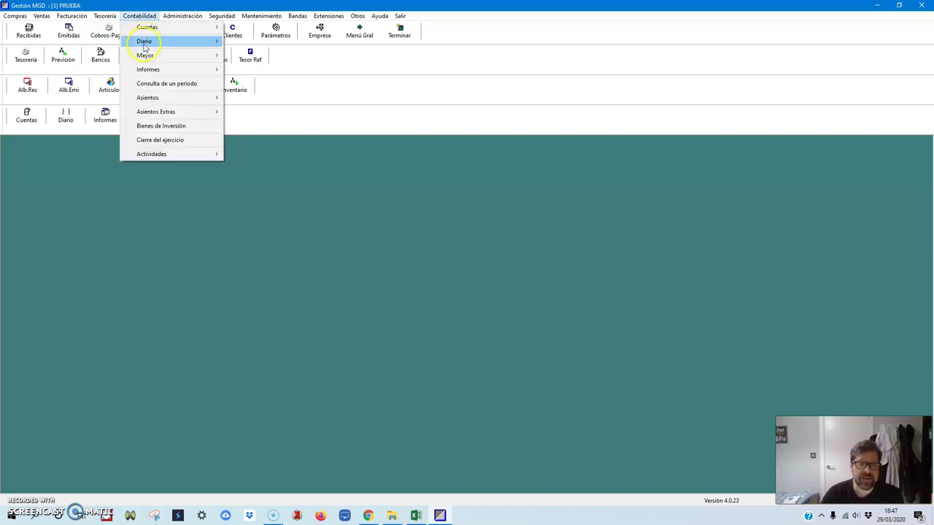
pyautogui.click(170, 16)
pyautogui.click(184, 44)
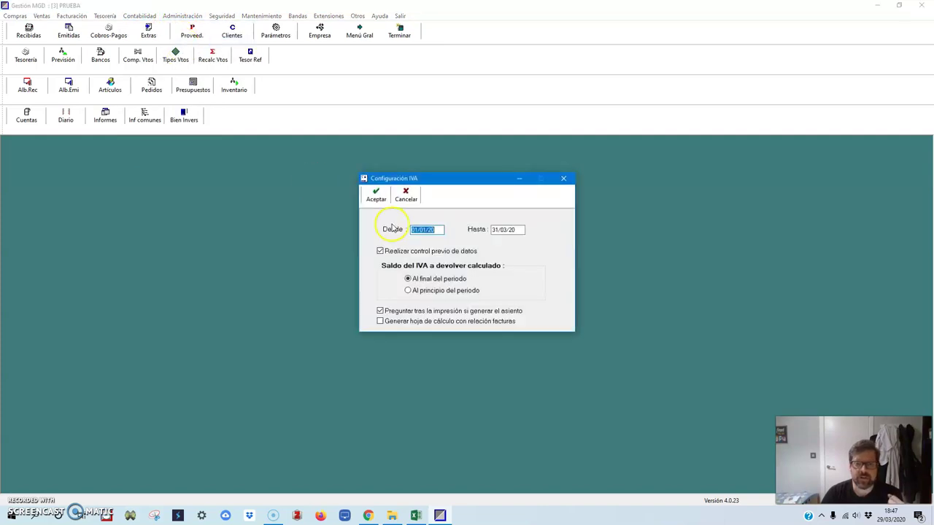
pyautogui.write('01/10/17')
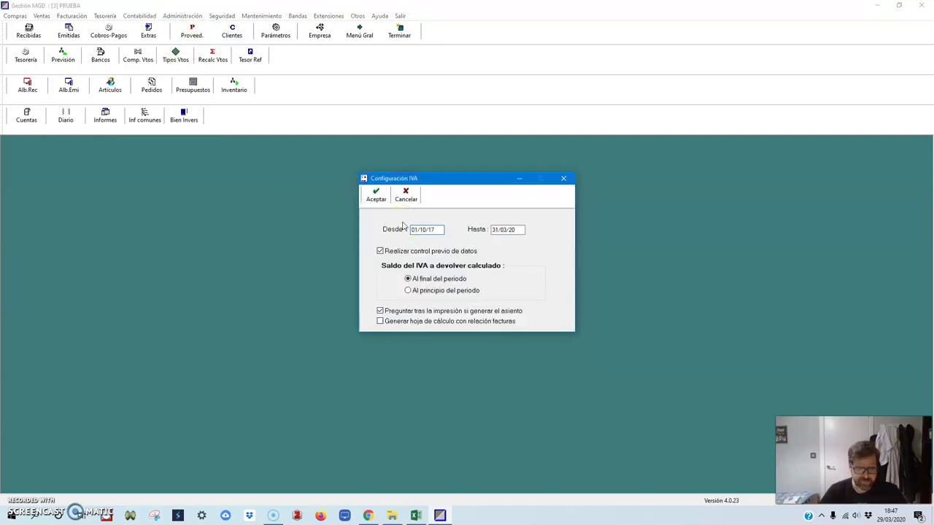
pyautogui.press('Tab')
pyautogui.write('31/12/17')
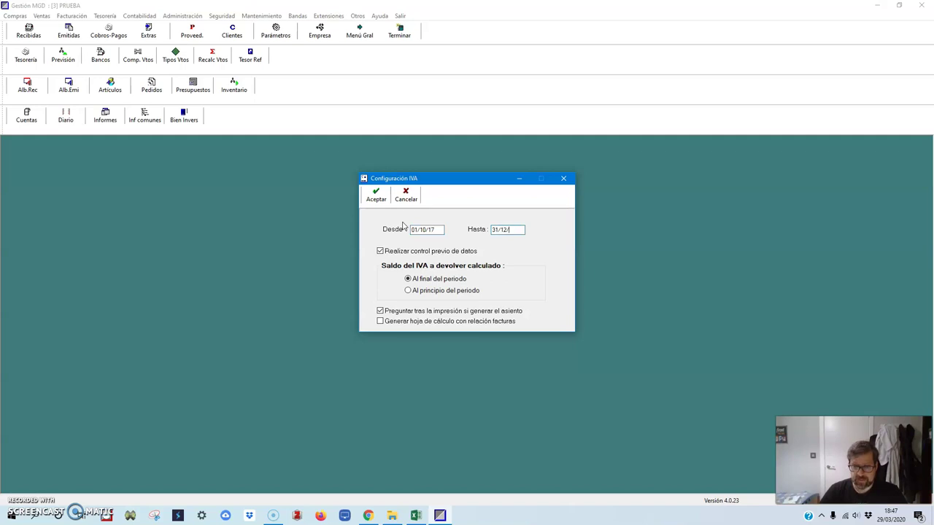
pyautogui.click(376, 194)
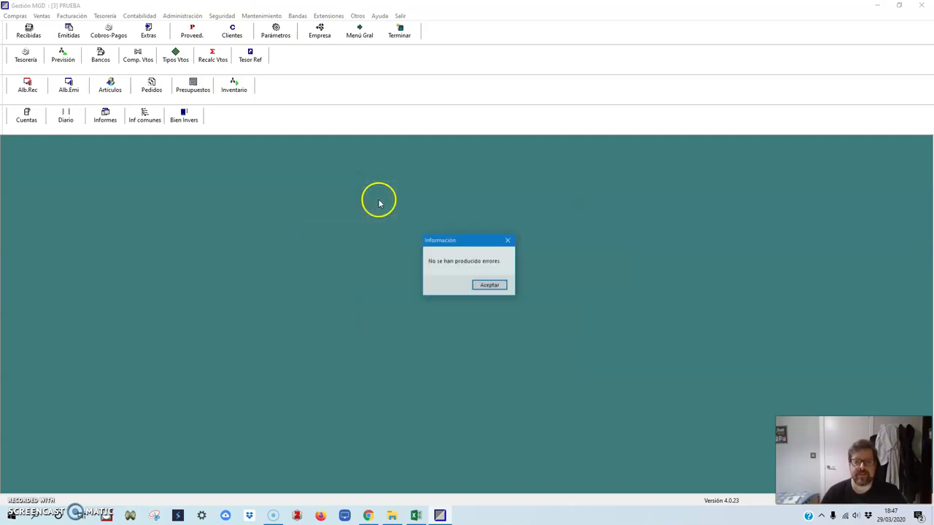
# Leave the VAT summary without printing it and create the VAT regularization entry in Mov. Extras
pyautogui.click(488, 289)
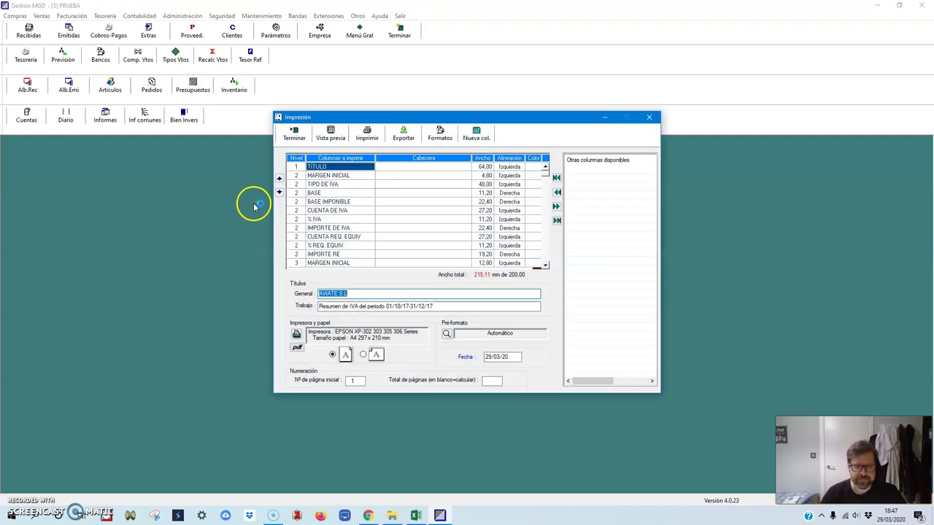
pyautogui.click(298, 140)
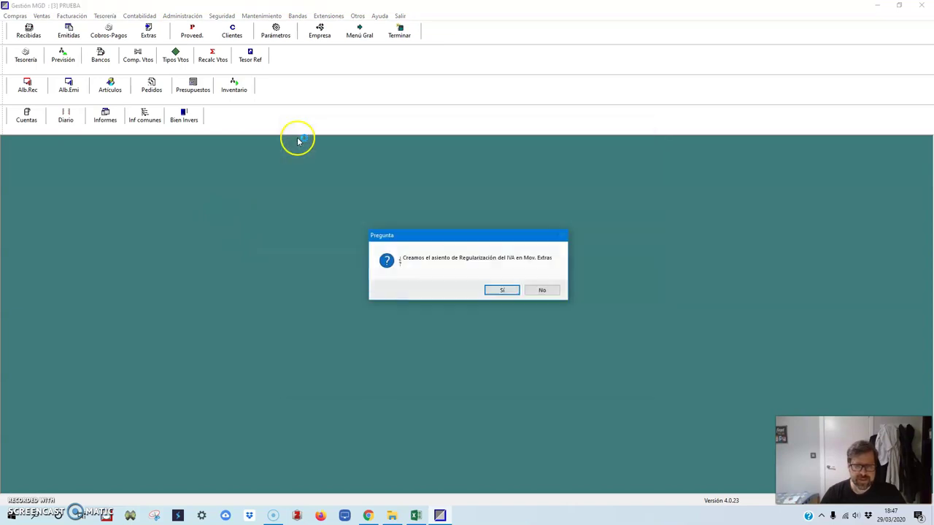
pyautogui.click(501, 290)
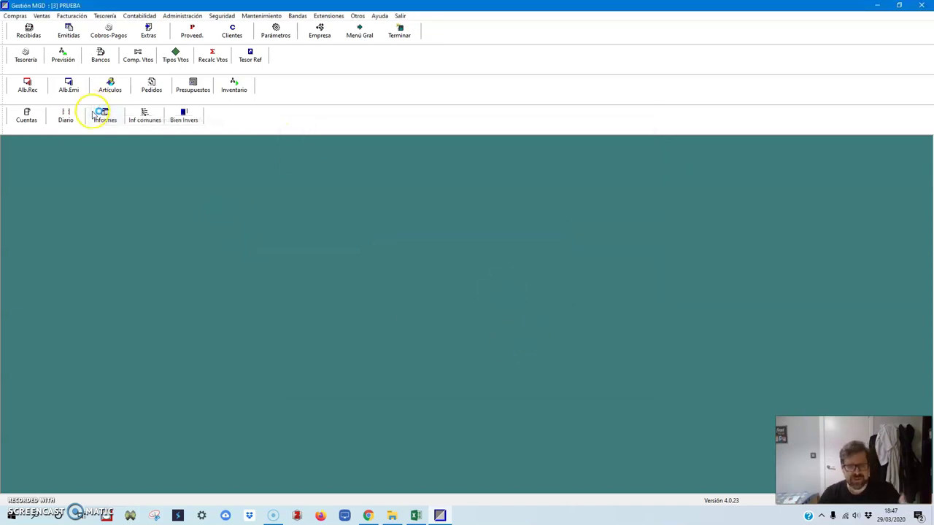
# Open the journal, examine the account lines of the fourth-quarter 2017 VAT regularization entry, and close it
pyautogui.click(69, 118)
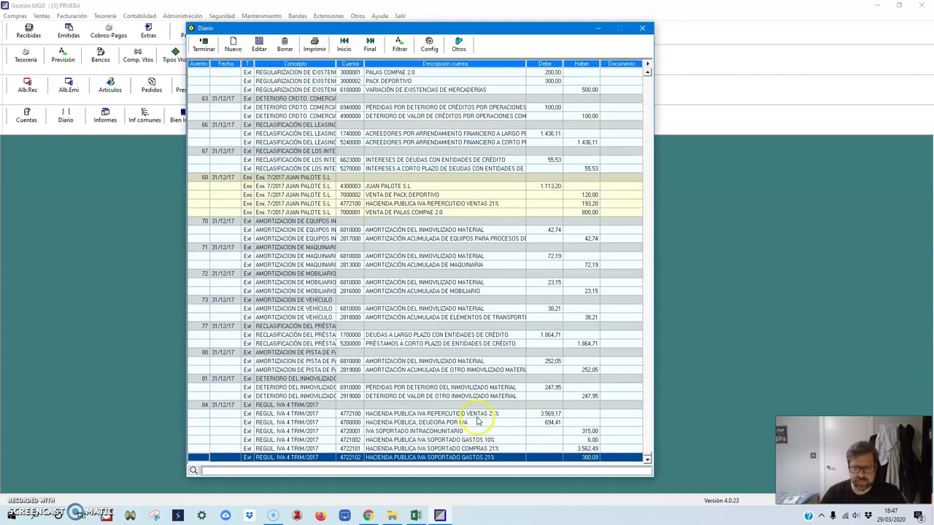
pyautogui.click(477, 422)
pyautogui.click(471, 432)
pyautogui.click(470, 441)
pyautogui.click(467, 457)
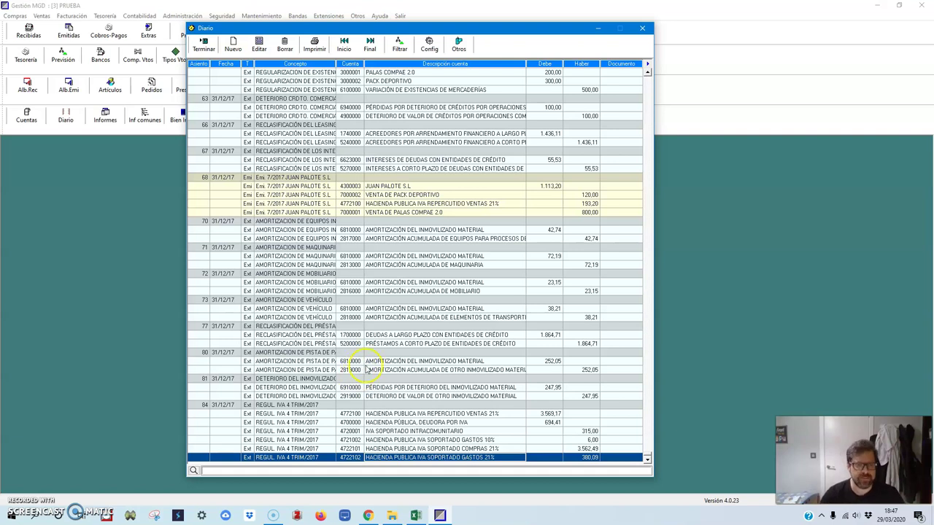
pyautogui.click(203, 48)
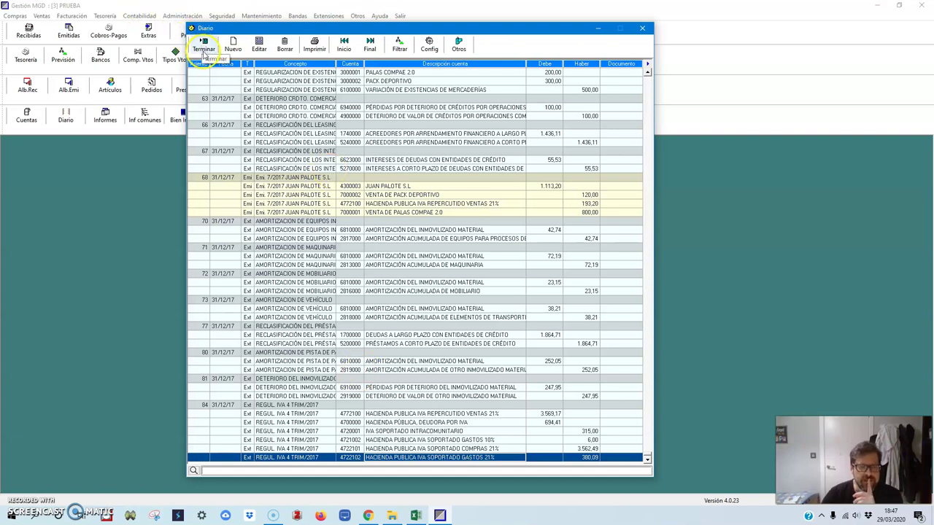
pyautogui.click(204, 49)
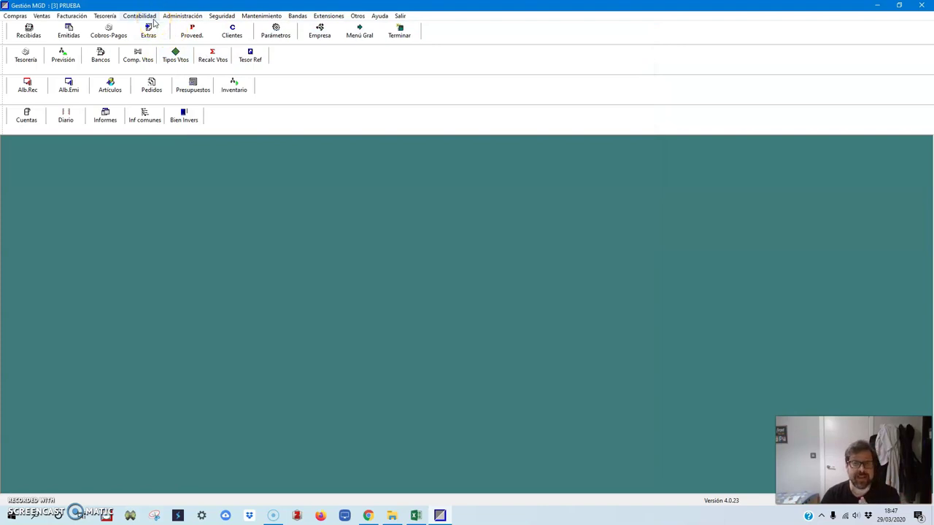
# Carry out the income and expense regularization in the year-end closing dated 31/12/17, then leave the closing window
pyautogui.click(140, 15)
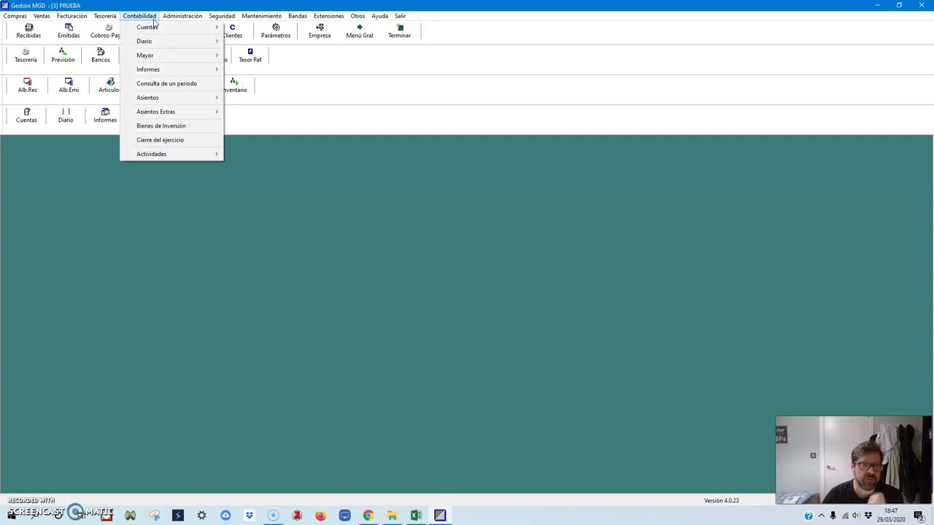
pyautogui.click(161, 139)
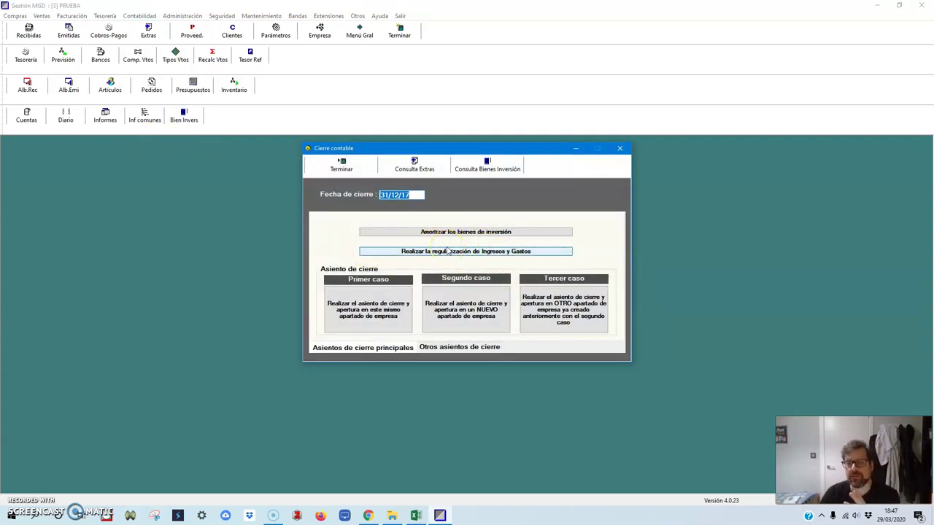
pyautogui.click(448, 251)
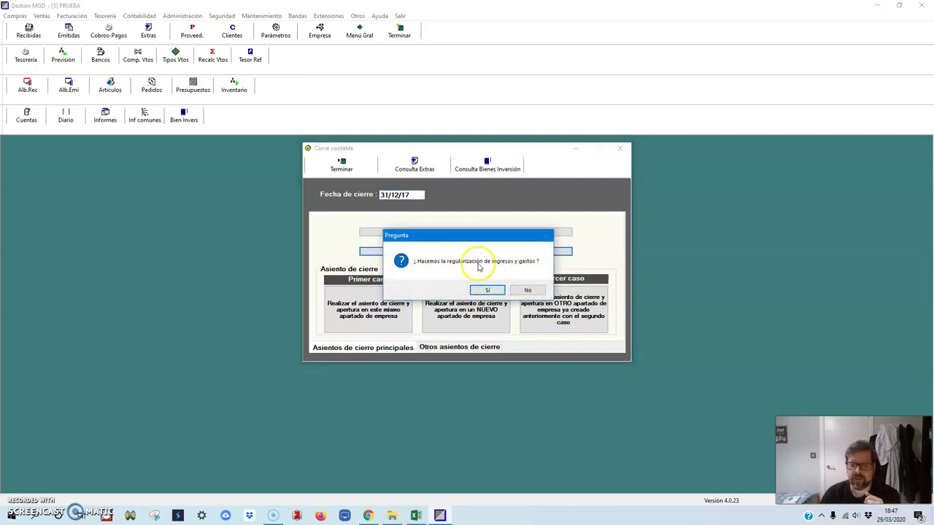
pyautogui.click(488, 291)
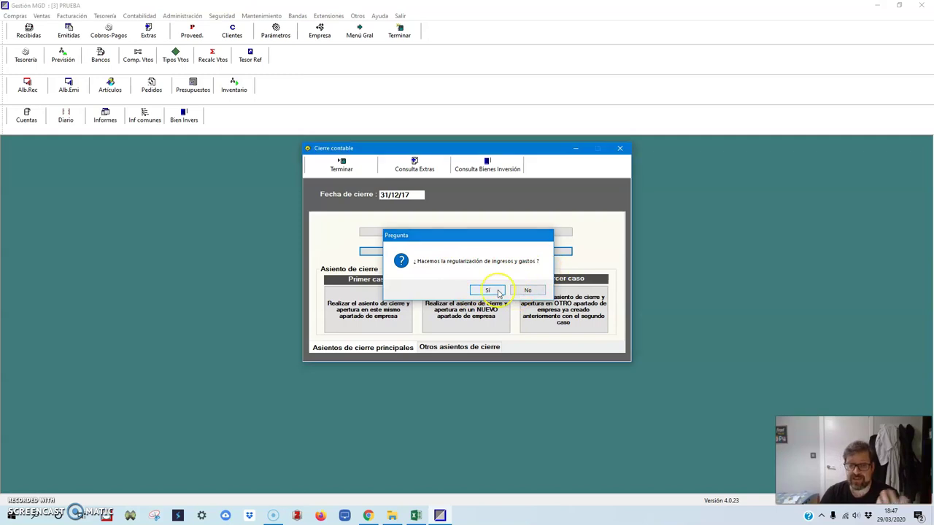
pyautogui.click(367, 170)
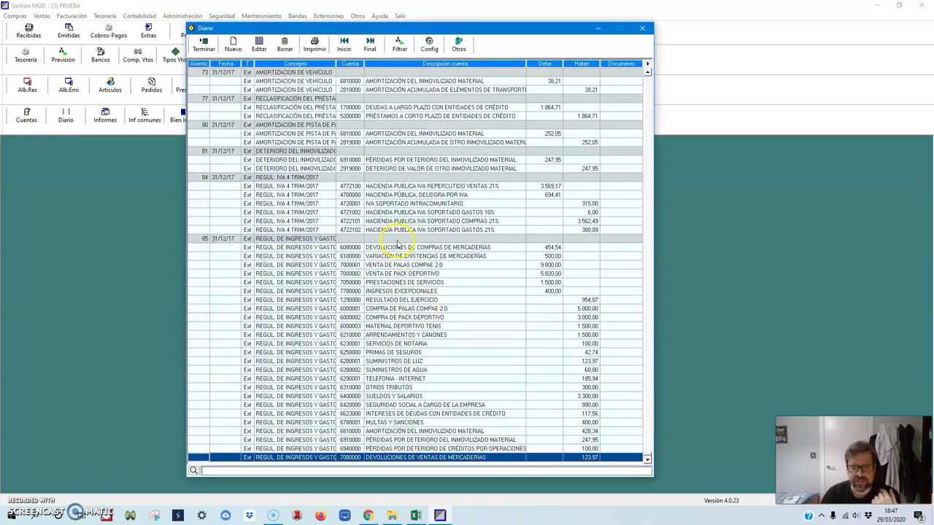
# Compare the Resultado del ejercicio line of the journal's income and expense regularization with the first row of the Liquidación I.S sheet in Excel
pyautogui.click(397, 240)
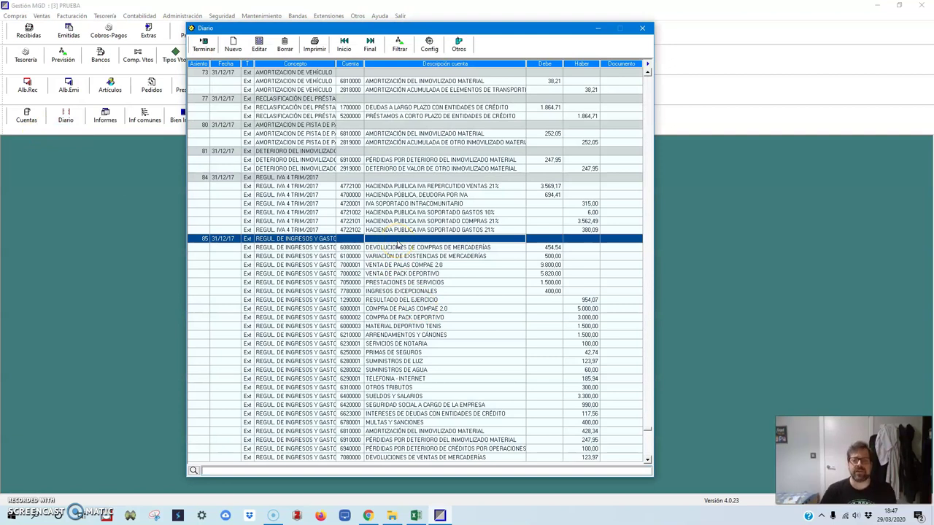
pyautogui.click(297, 301)
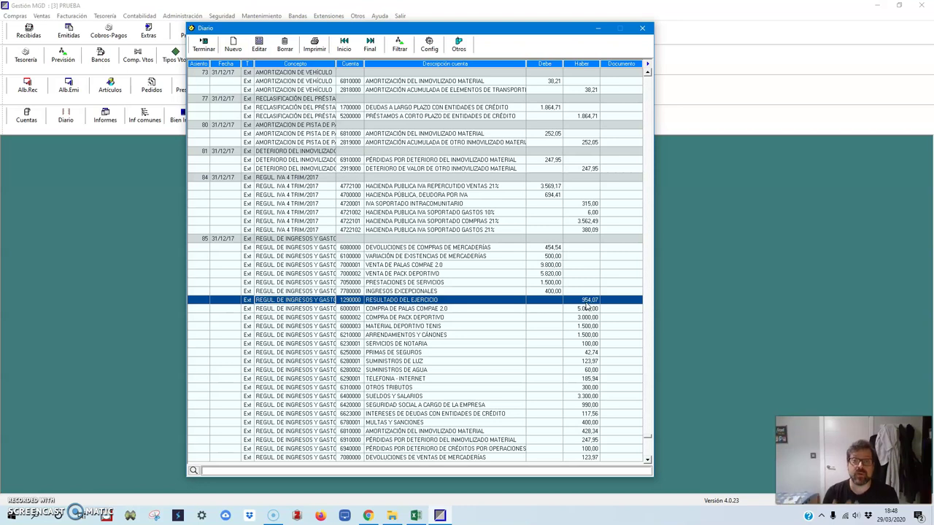
pyautogui.click(439, 516)
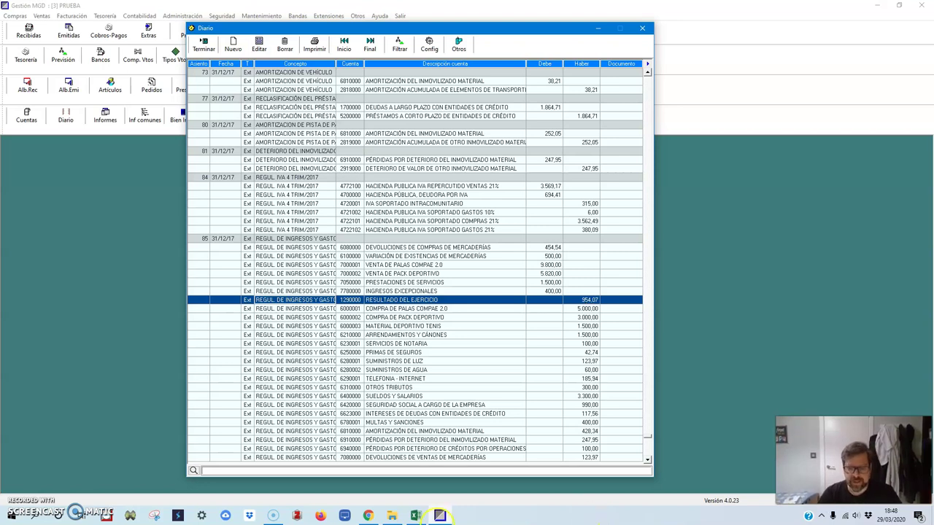
pyautogui.moveTo(418, 518)
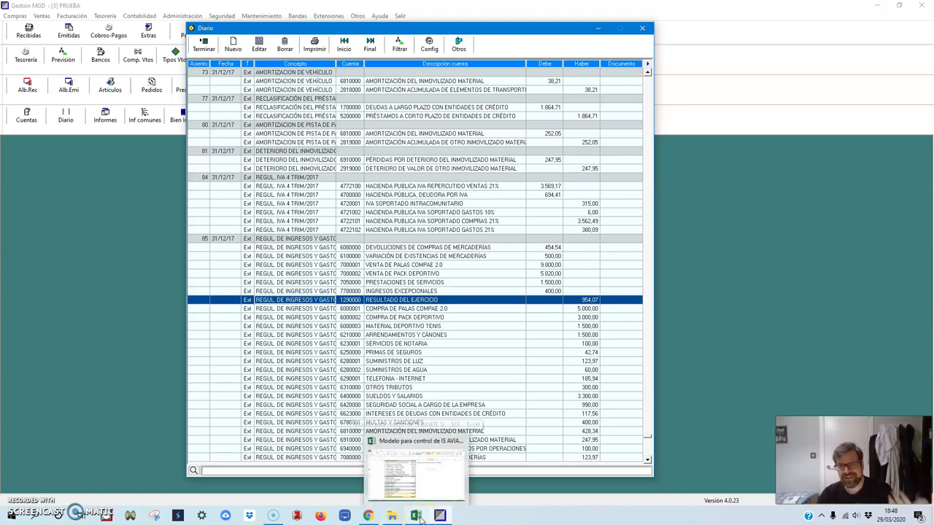
pyautogui.click(420, 517)
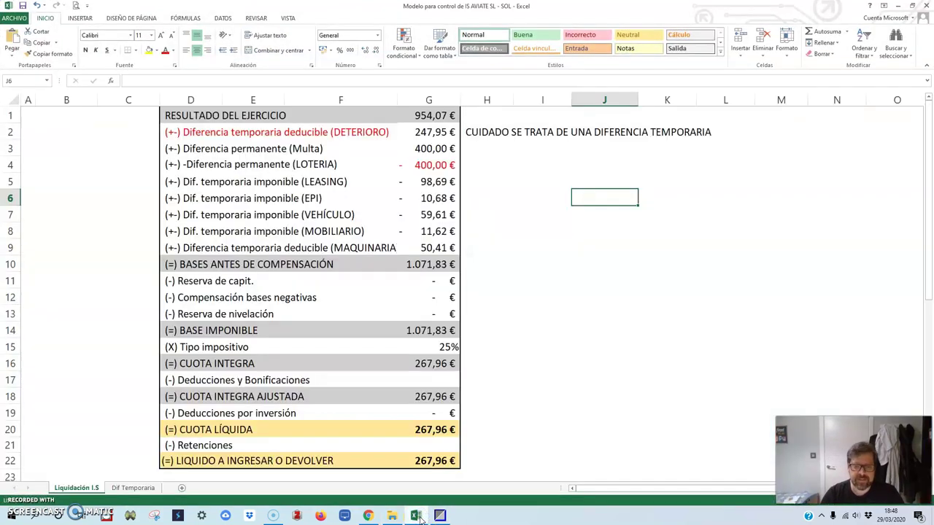
pyautogui.click(419, 117)
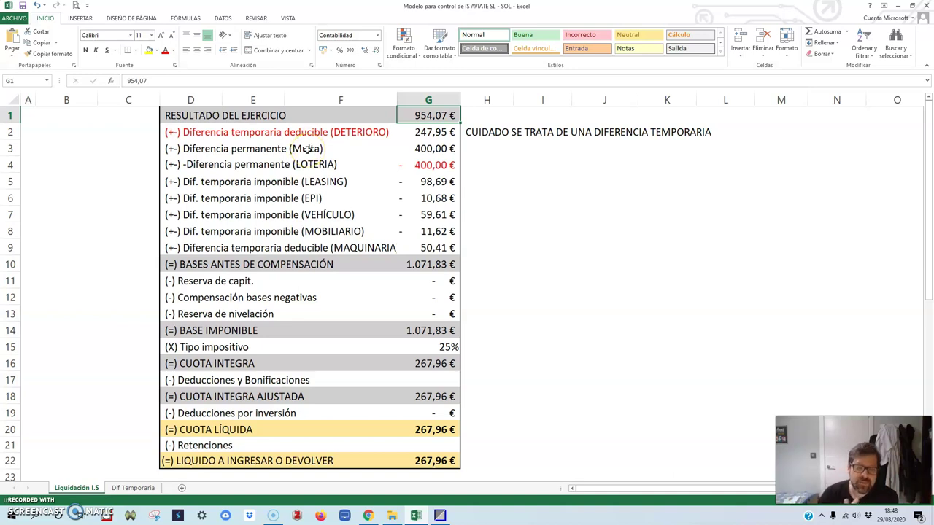
# Examine the permanent difference rows for Multa and LOTERIA and their amounts in the corporate tax settlement
pyautogui.click(306, 149)
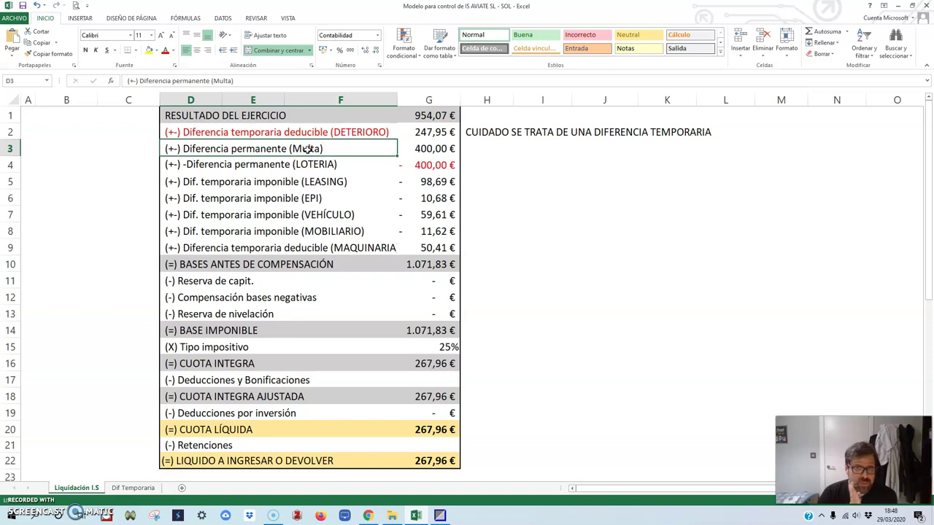
pyautogui.click(417, 150)
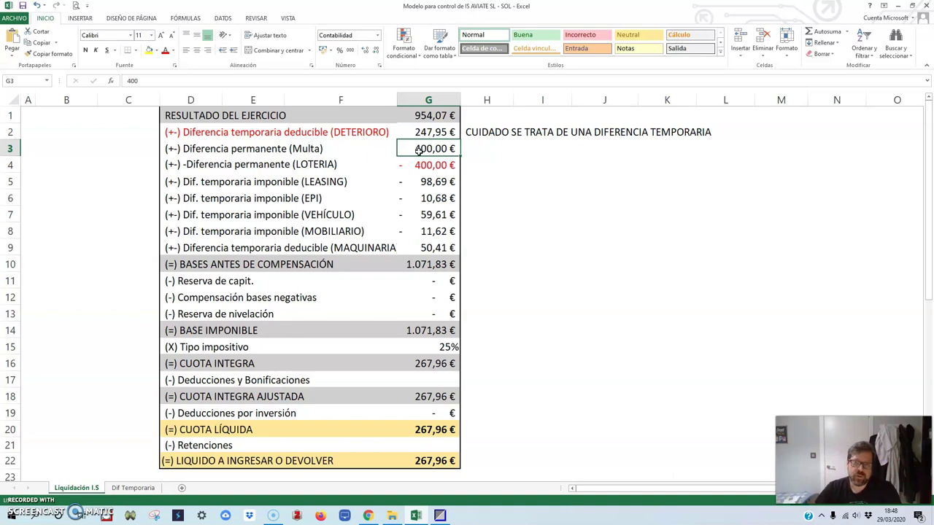
pyautogui.click(311, 165)
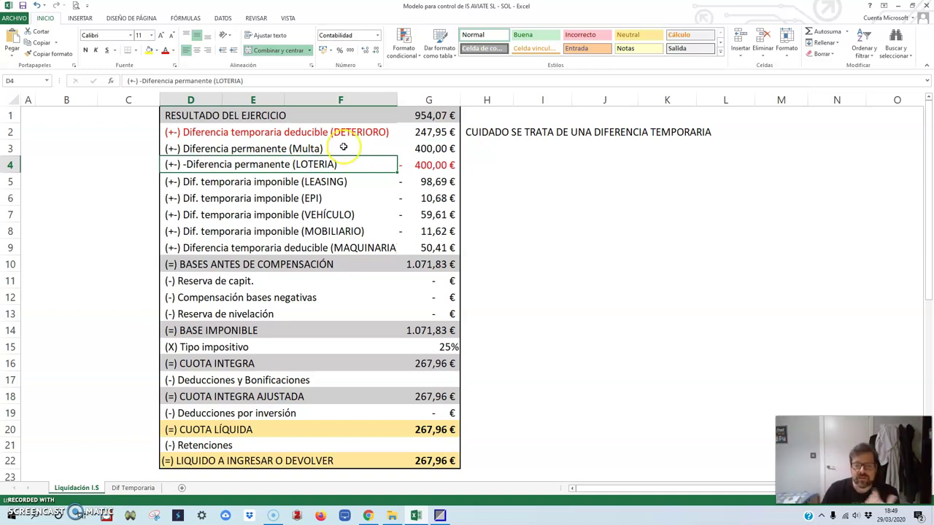
pyautogui.click(418, 165)
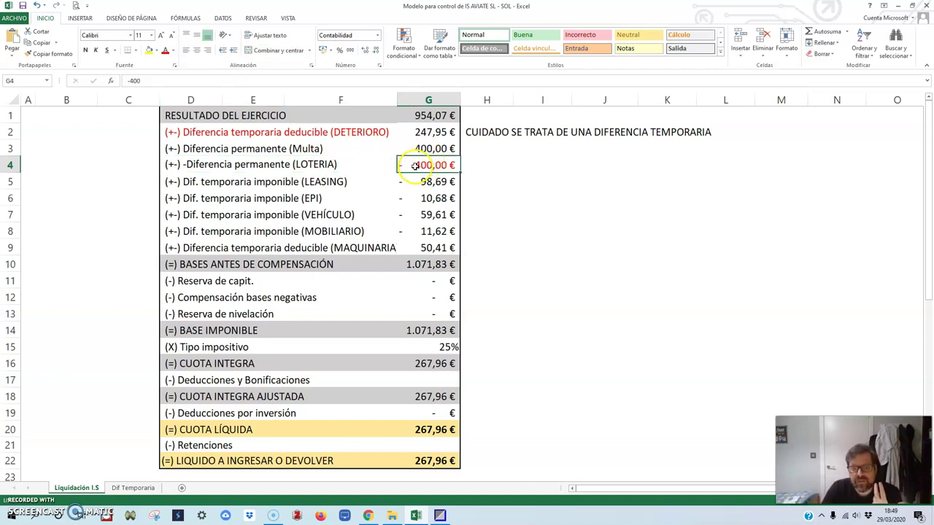
pyautogui.moveTo(175, 166); pyautogui.dragTo(436, 167)
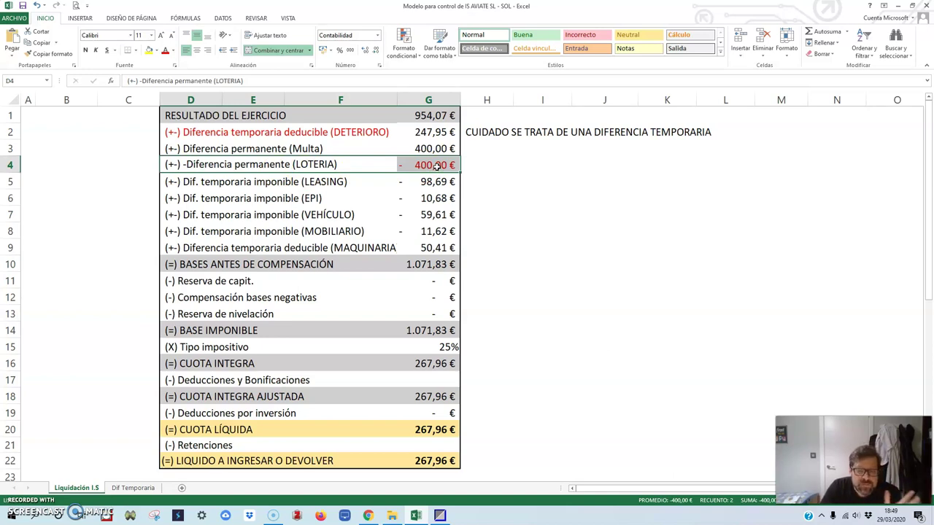
pyautogui.click(432, 165)
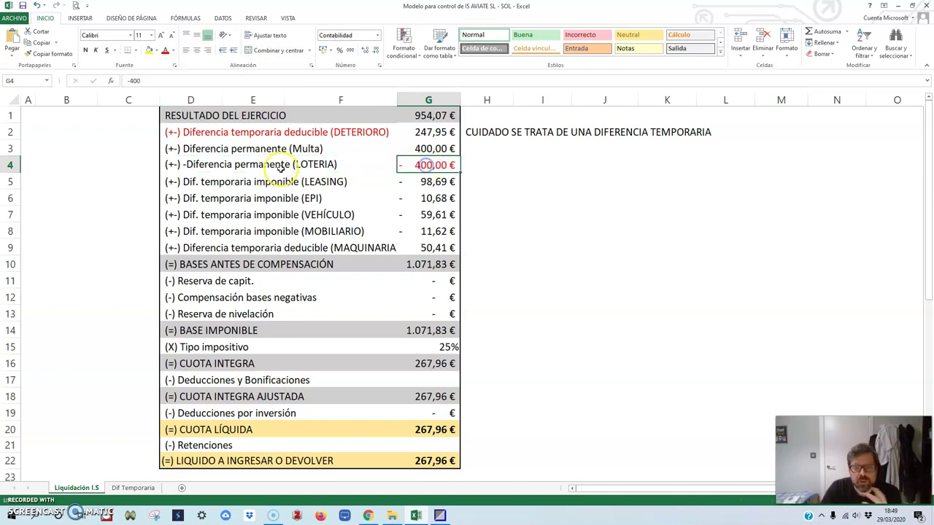
pyautogui.click(420, 165)
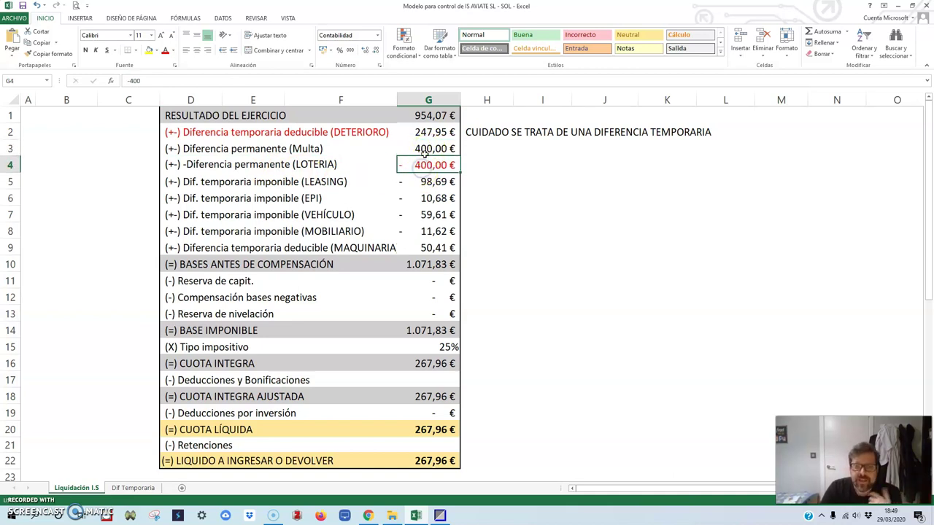
# Check the note on the DETERIORO temporary difference against the income and expense regularization in the Gestión MGD journal, then return to Excel
pyautogui.click(485, 132)
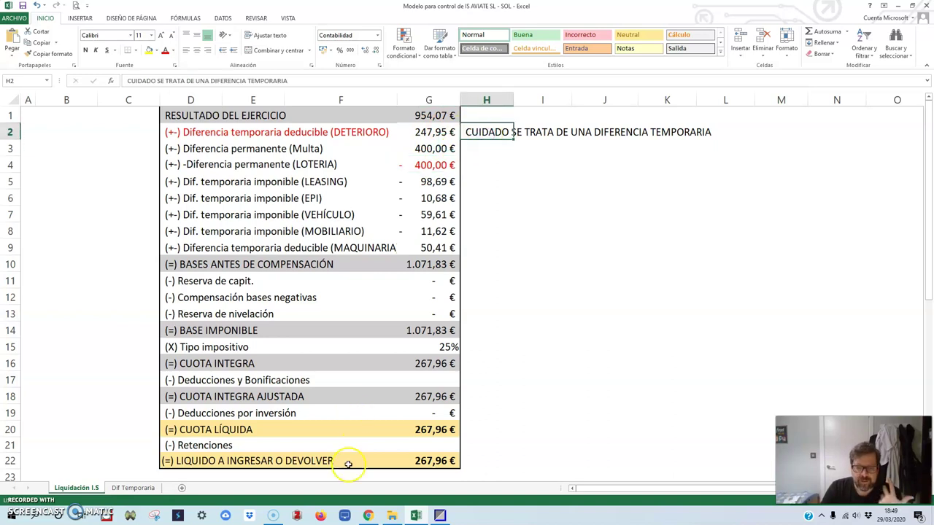
pyautogui.click(439, 515)
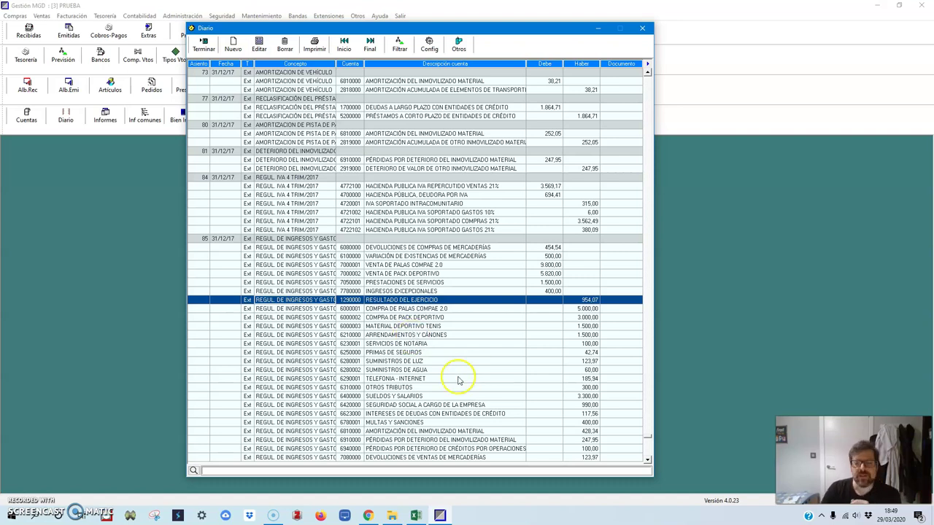
pyautogui.click(415, 516)
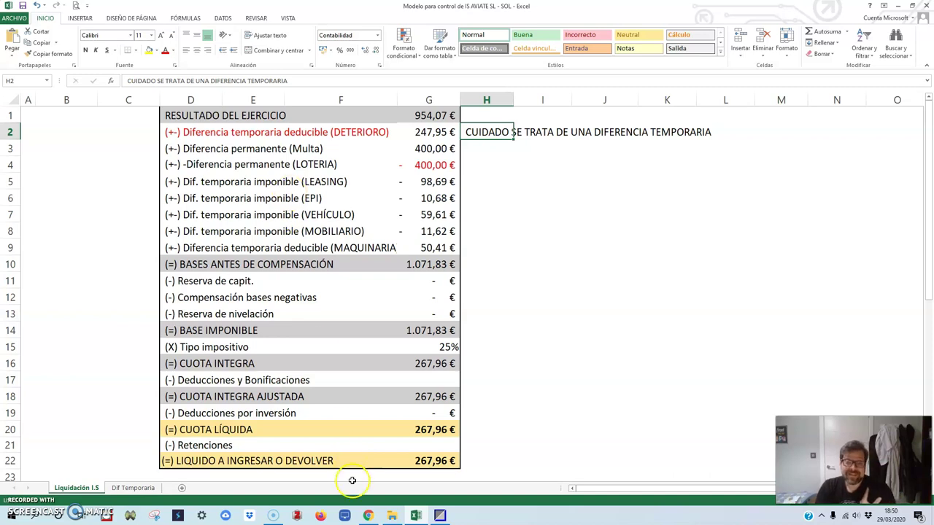
# Switch to Gestión MGD and open the accounting lines of the DETERIORO DEL INMOVILIZADO journal entry dated 31/12/17
pyautogui.click(439, 515)
pyautogui.press('Up')
pyautogui.press('Up')
pyautogui.press('Up')
pyautogui.press('Up')
pyautogui.press('Up')
pyautogui.press('Up')
pyautogui.press('Up')
pyautogui.press('Up')
pyautogui.press('Up')
pyautogui.press('Up')
pyautogui.press('Up')
pyautogui.press('Up')
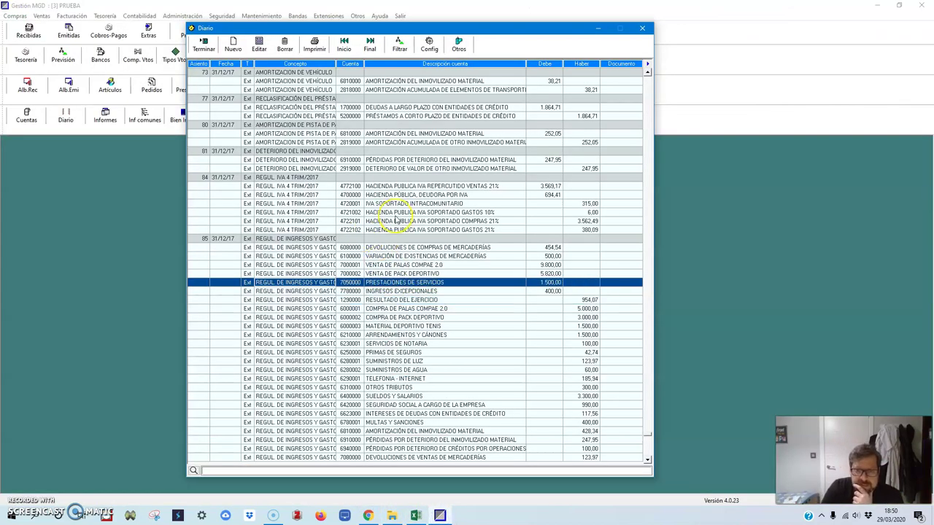
pyautogui.click(376, 153)
pyautogui.doubleClick(377, 155)
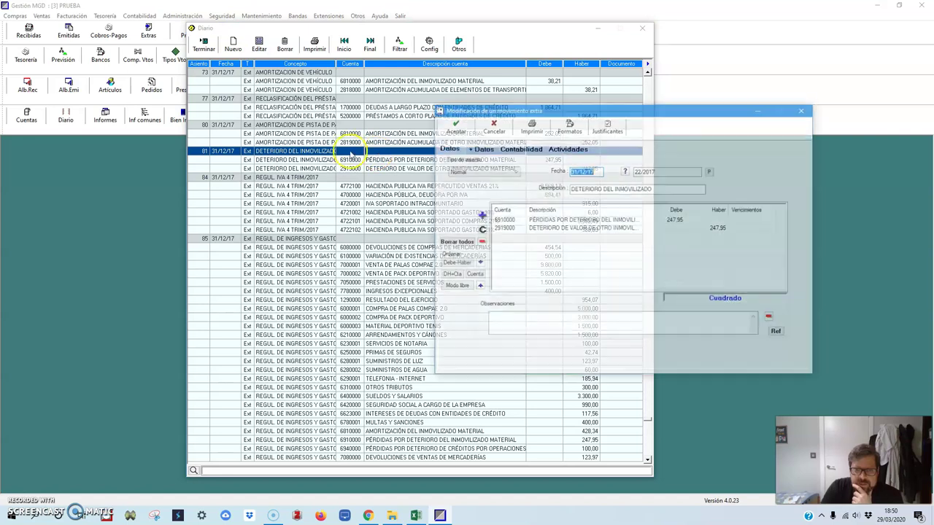
pyautogui.click(502, 153)
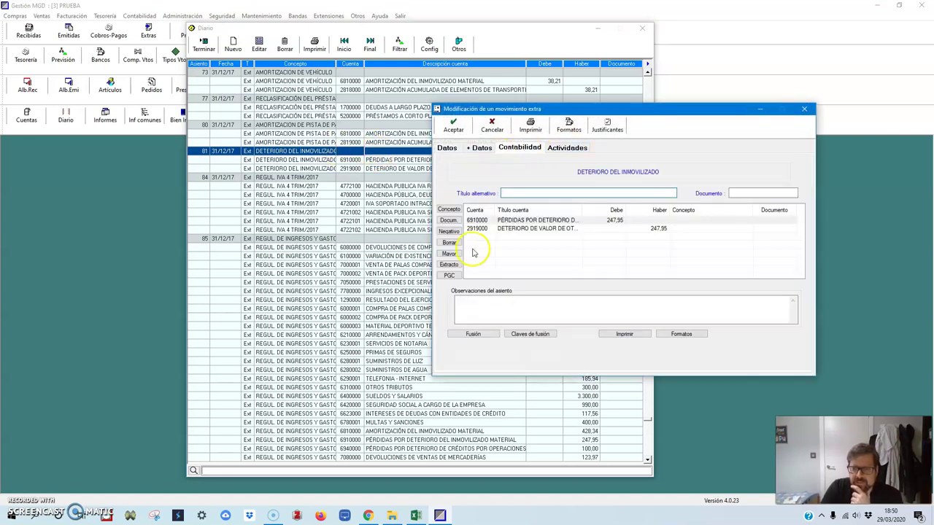
# Widen the account title column, examine the impairment entry's lines for accounts 6910000 and 2919000, and accept the entry
pyautogui.click(511, 221)
pyautogui.click(512, 229)
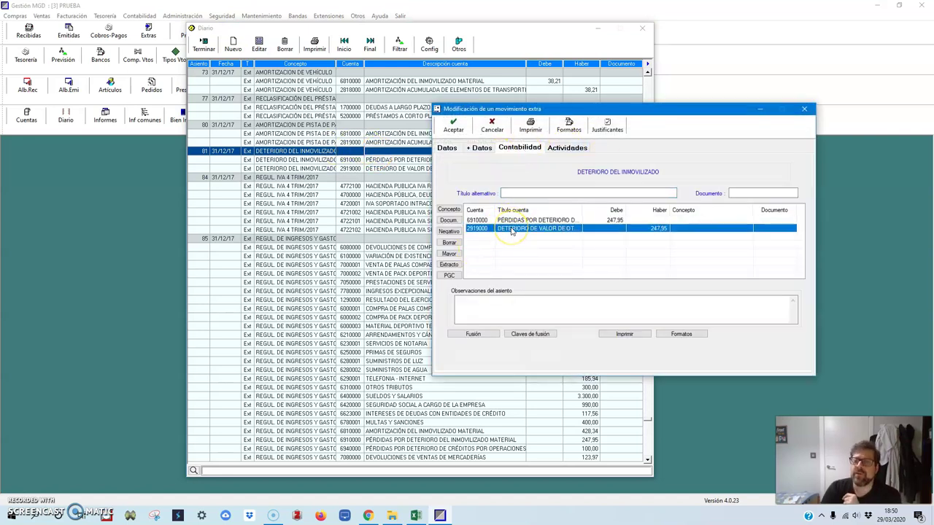
pyautogui.moveTo(583, 210); pyautogui.dragTo(697, 206)
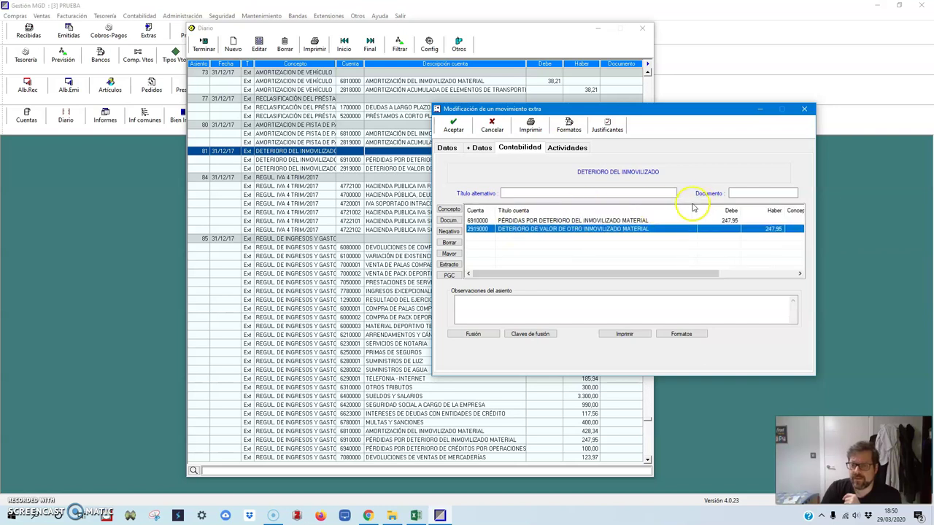
pyautogui.click(492, 222)
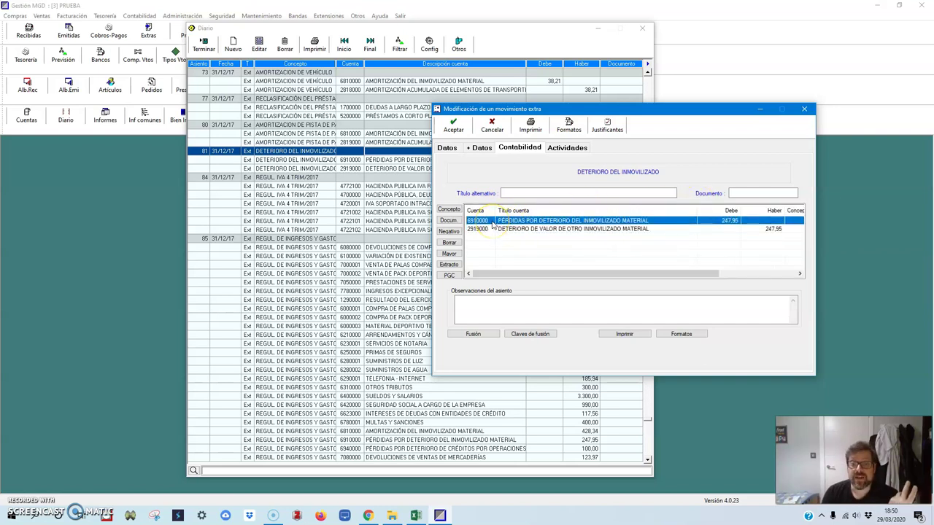
pyautogui.click(452, 125)
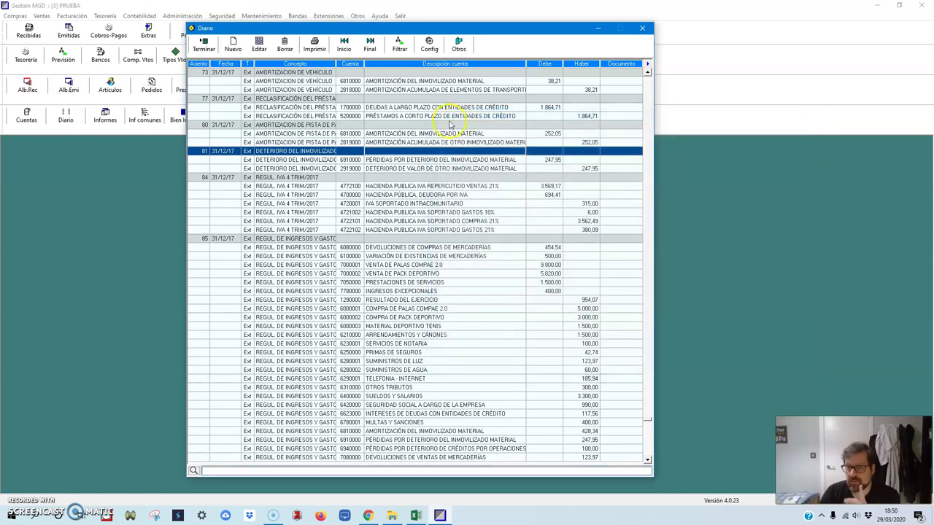
# Return to Excel and examine the DETERIORO note and the EPI, VEHÍCULO and LEASING temporary difference rows
pyautogui.click(415, 515)
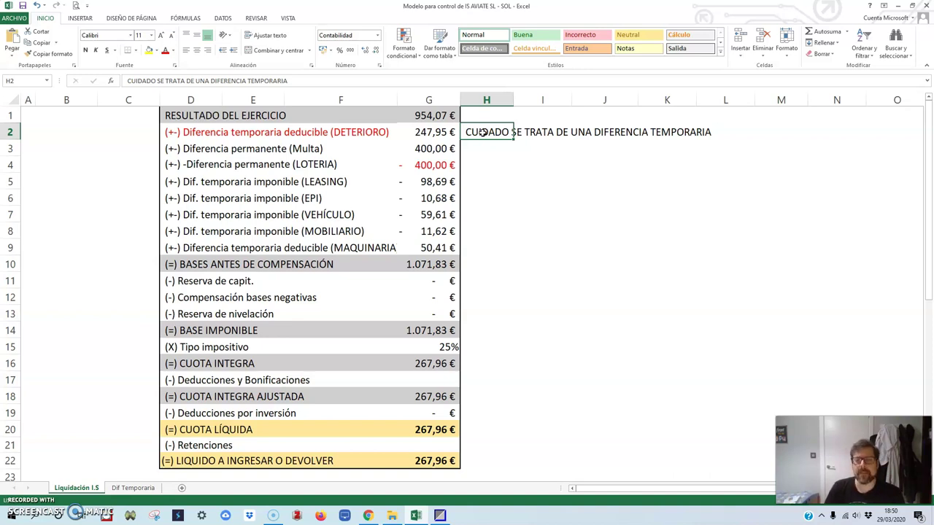
pyautogui.click(278, 198)
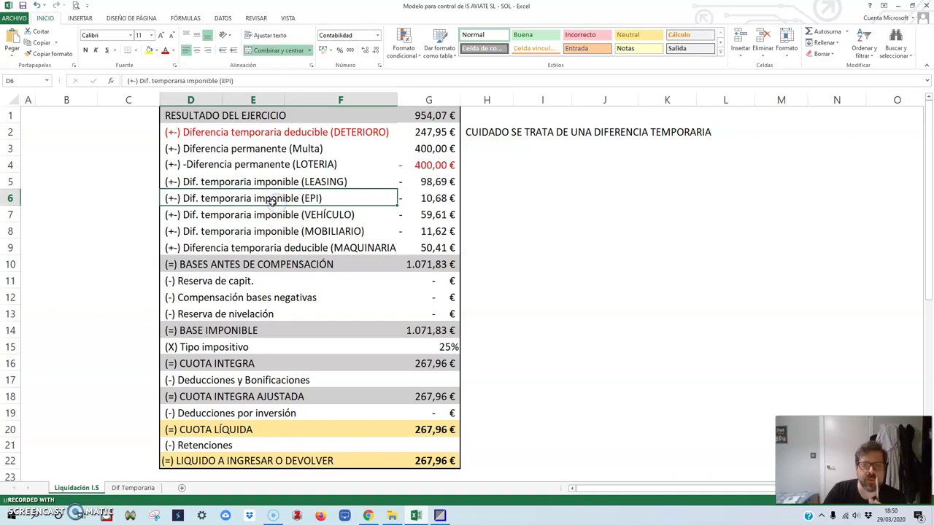
pyautogui.click(488, 134)
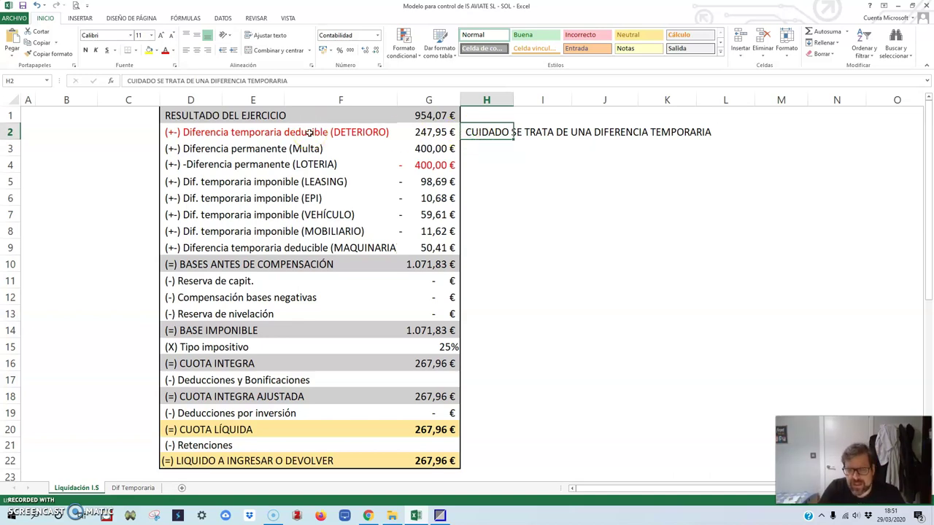
pyautogui.click(261, 195)
pyautogui.click(263, 214)
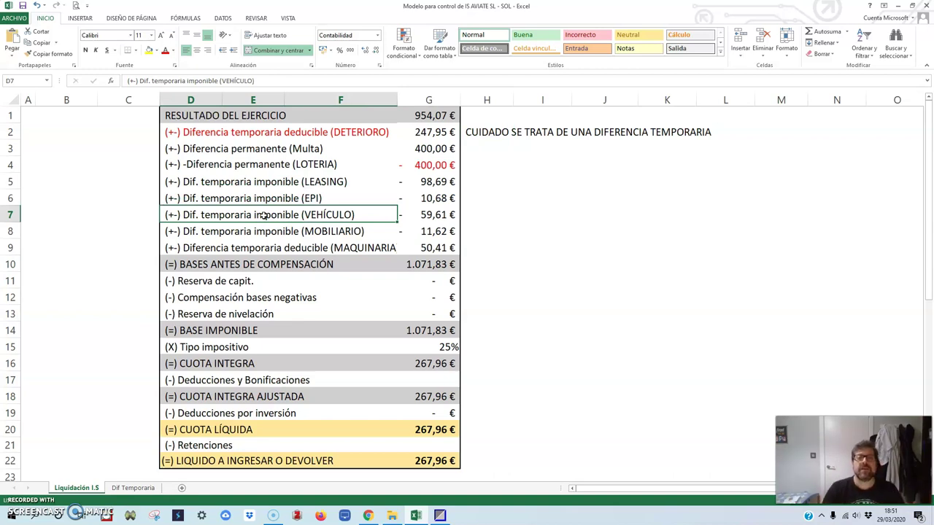
pyautogui.click(291, 183)
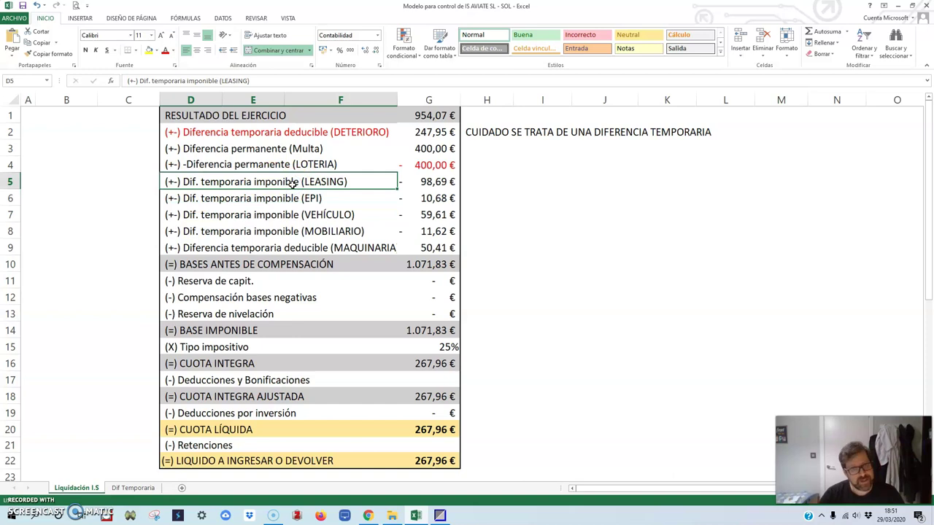
# Open the Dif Temporaria sheet and review the EQUIPOS INFORMÁTICOS, MOBILIARIO, PISTAS DE PADEL and VEHÍCULO tables
pyautogui.click(148, 487)
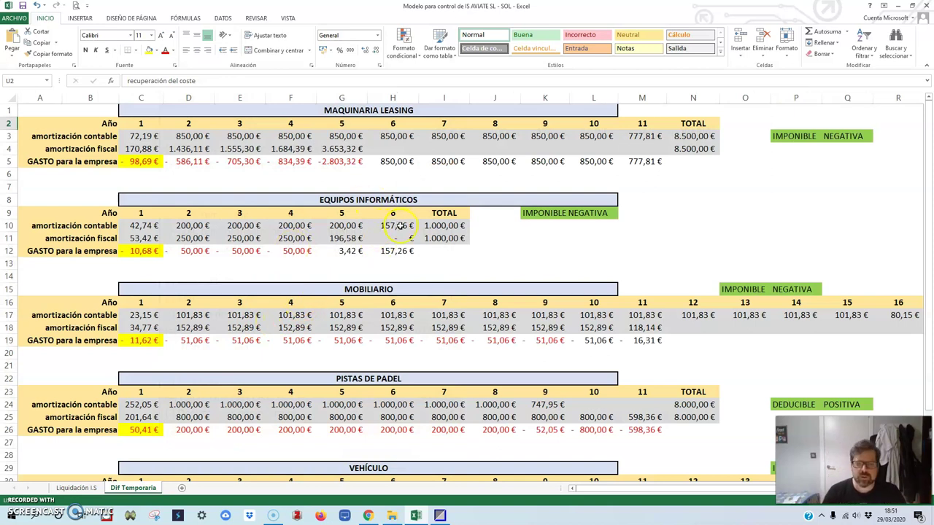
pyautogui.scroll(-3, 400, 225)
pyautogui.scroll(1, 400, 225)
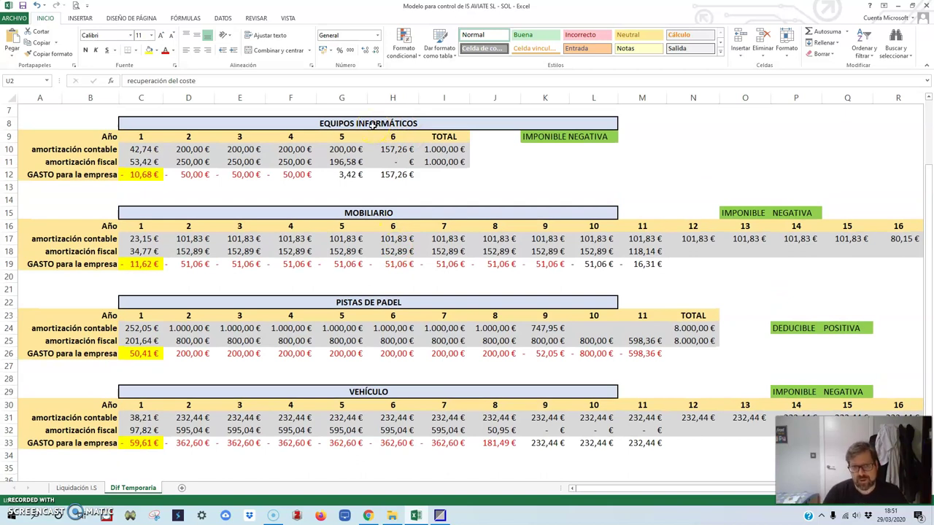
pyautogui.click(372, 125)
pyautogui.click(356, 216)
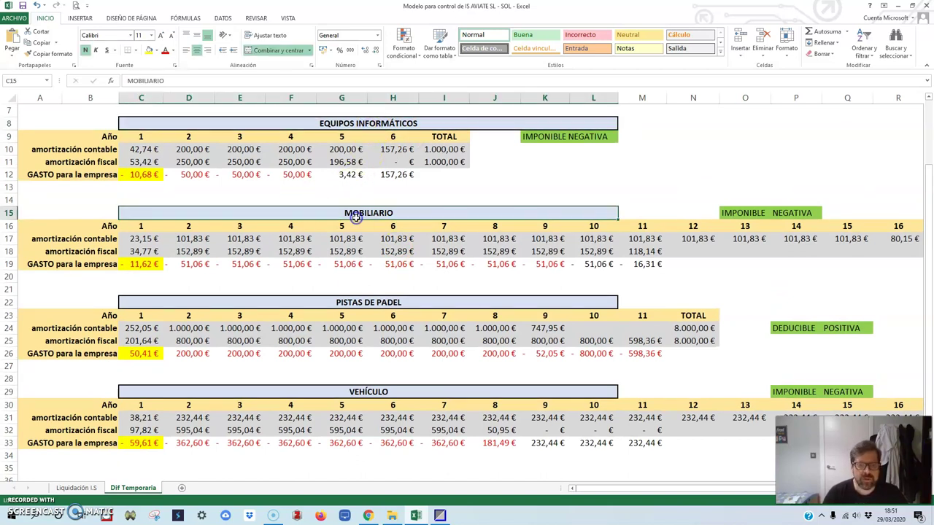
pyautogui.click(360, 300)
pyautogui.click(388, 393)
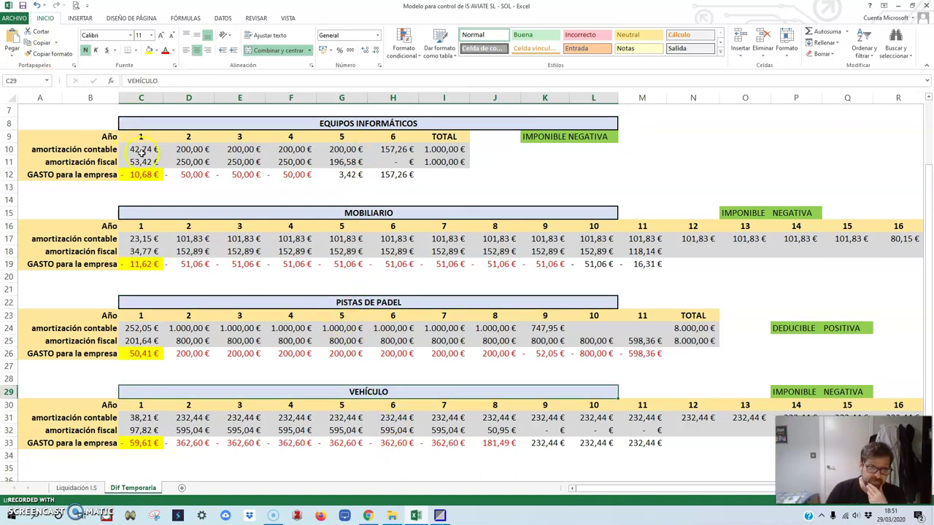
# Examine the amortización contable of EQUIPOS INFORMÁTICOS and the yearly columns of the MOBILIARIO table
pyautogui.moveTo(141, 150); pyautogui.dragTo(441, 147)
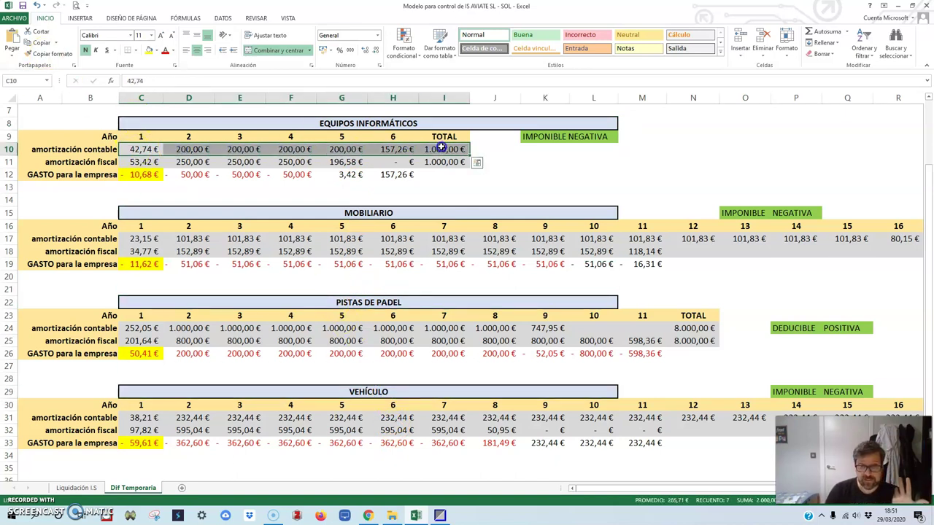
pyautogui.moveTo(142, 240); pyautogui.dragTo(277, 236)
pyautogui.click(248, 227)
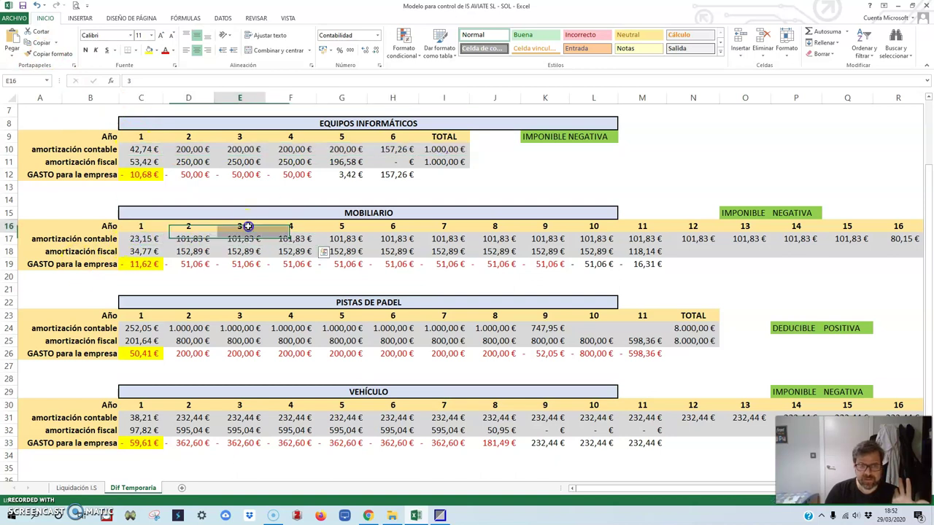
pyautogui.click(290, 227)
pyautogui.click(342, 226)
pyautogui.click(392, 226)
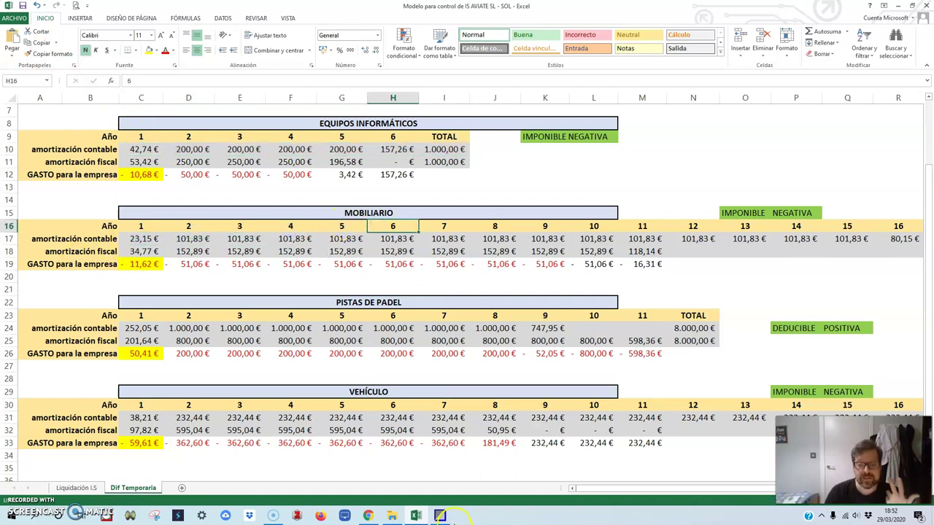
# Switch to Gestión MGD, close the journal, and look through the assets in the Libro de Bienes de Inversión
pyautogui.click(442, 516)
pyautogui.click(203, 40)
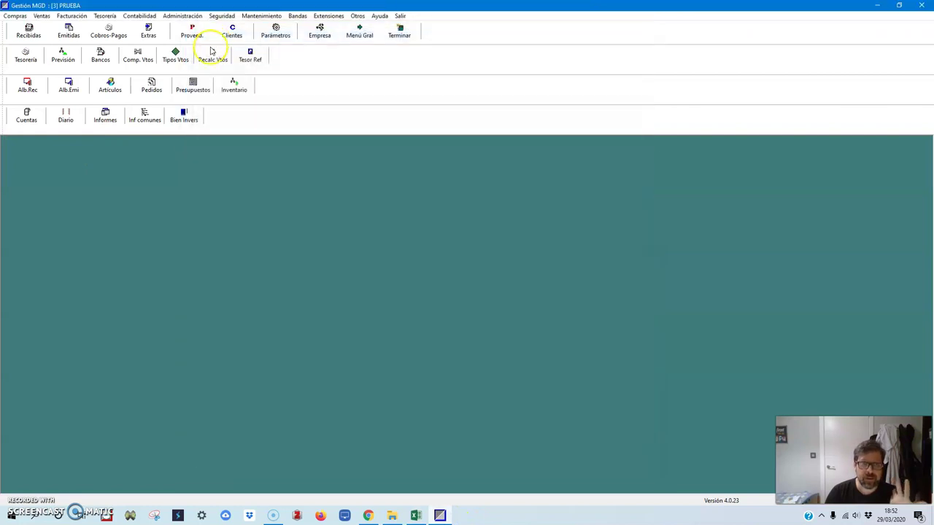
pyautogui.click(184, 117)
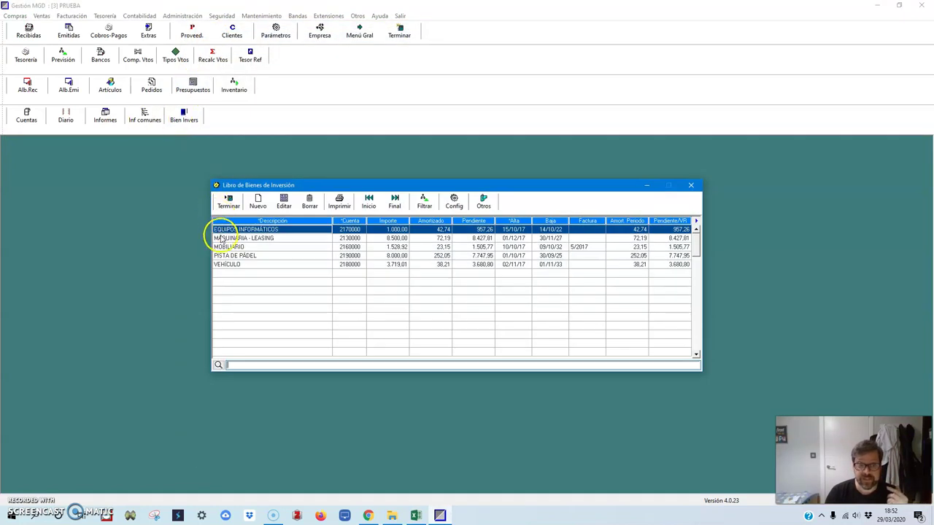
pyautogui.click(220, 245)
pyautogui.click(220, 264)
pyautogui.click(233, 256)
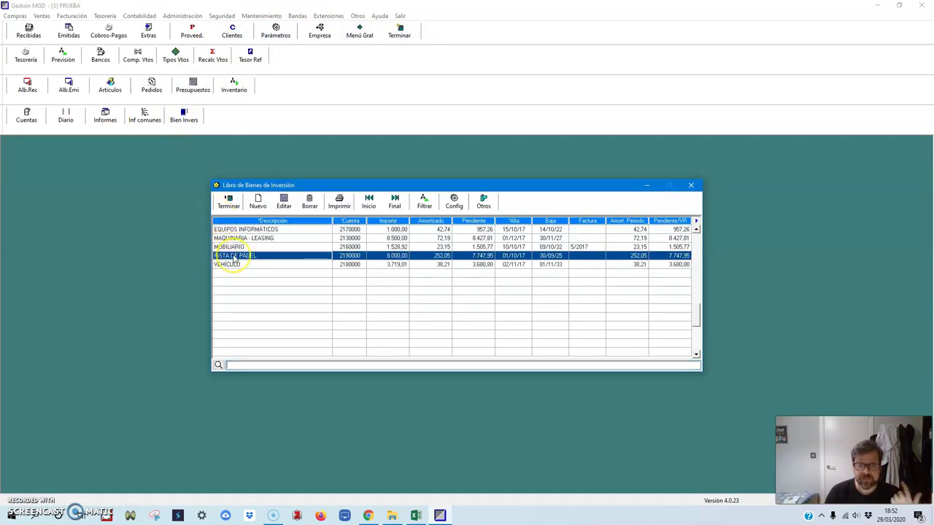
# Open the PISTA DE PÁDEL asset, examine its Cuadro de amortización, and accept the record
pyautogui.doubleClick(234, 256)
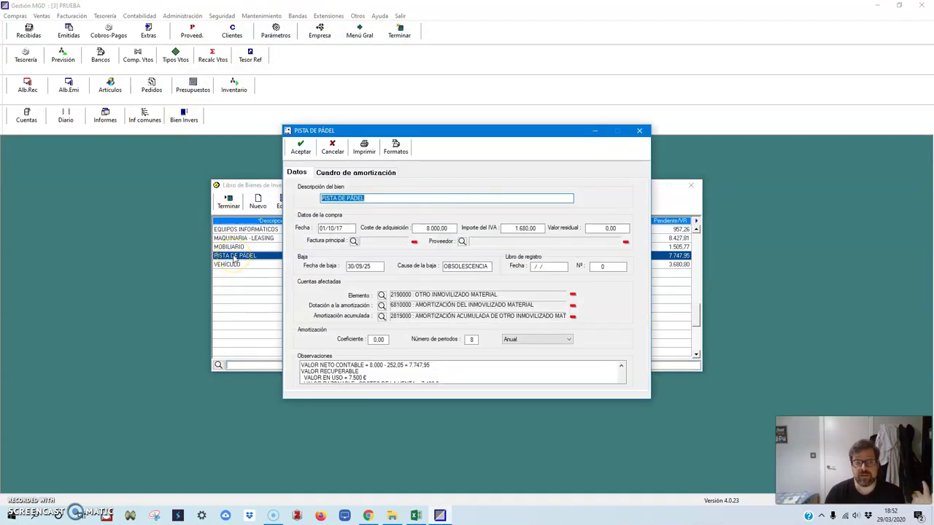
pyautogui.click(358, 173)
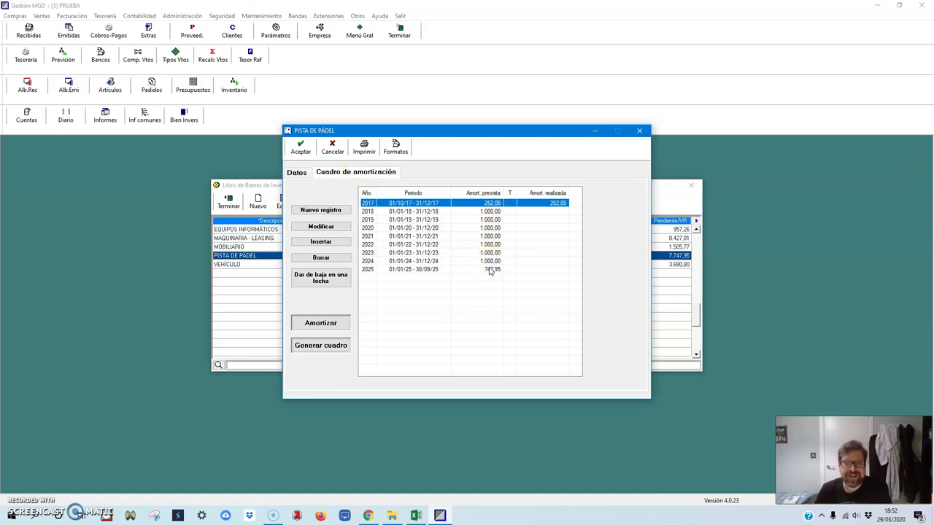
pyautogui.click(301, 148)
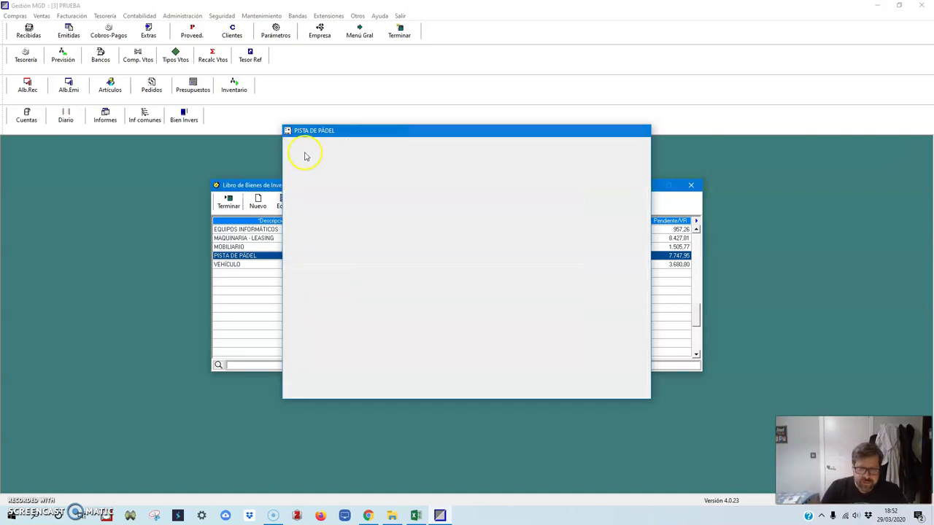
# Return to Excel and examine the amortización contable of MOBILIARIO and PISTAS DE PADEL, plus the amortización fiscal of MOBILIARIO
pyautogui.click(414, 515)
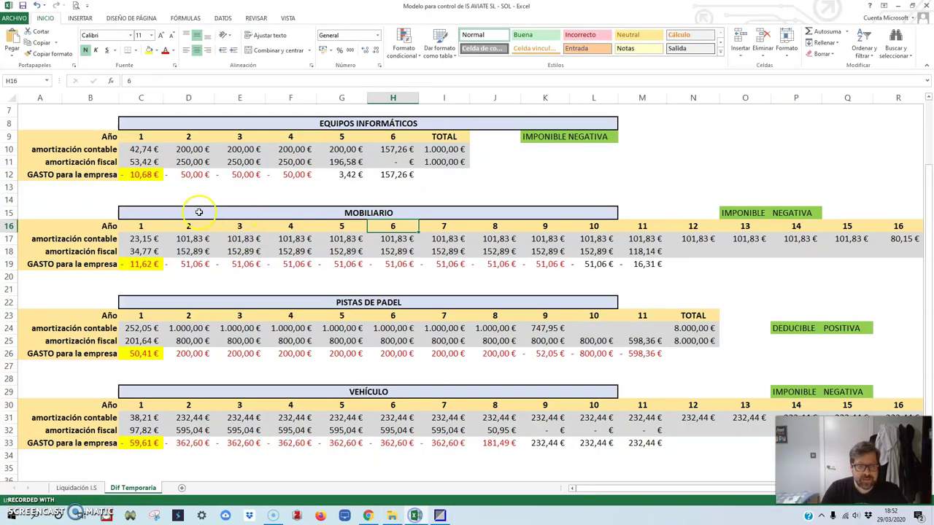
pyautogui.click(138, 239)
pyautogui.click(195, 238)
pyautogui.click(241, 238)
pyautogui.click(295, 239)
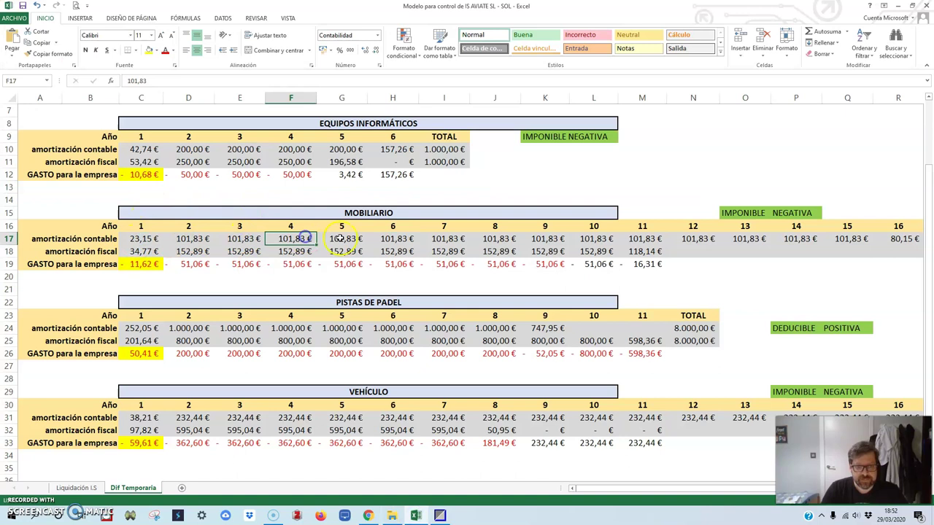
pyautogui.click(344, 238)
pyautogui.click(142, 329)
pyautogui.click(191, 328)
pyautogui.click(240, 328)
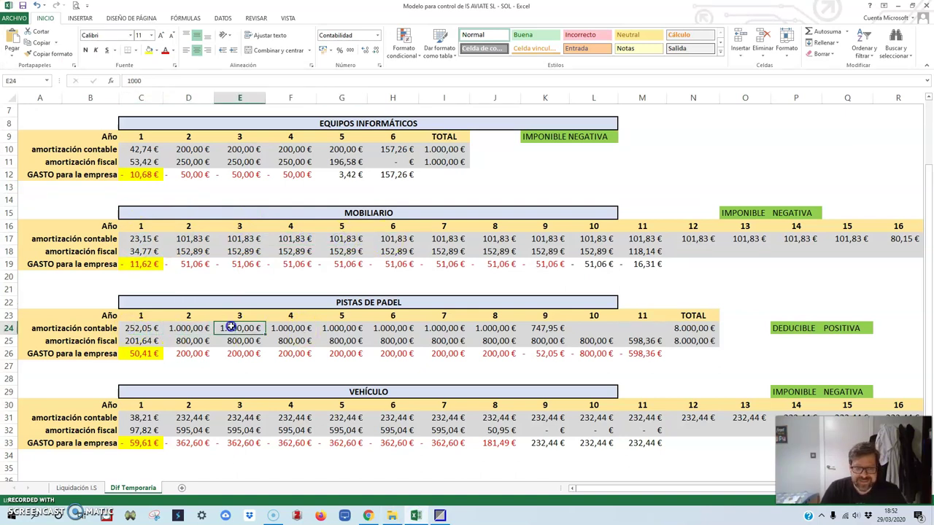
pyautogui.click(306, 328)
pyautogui.moveTo(130, 251); pyautogui.dragTo(660, 250)
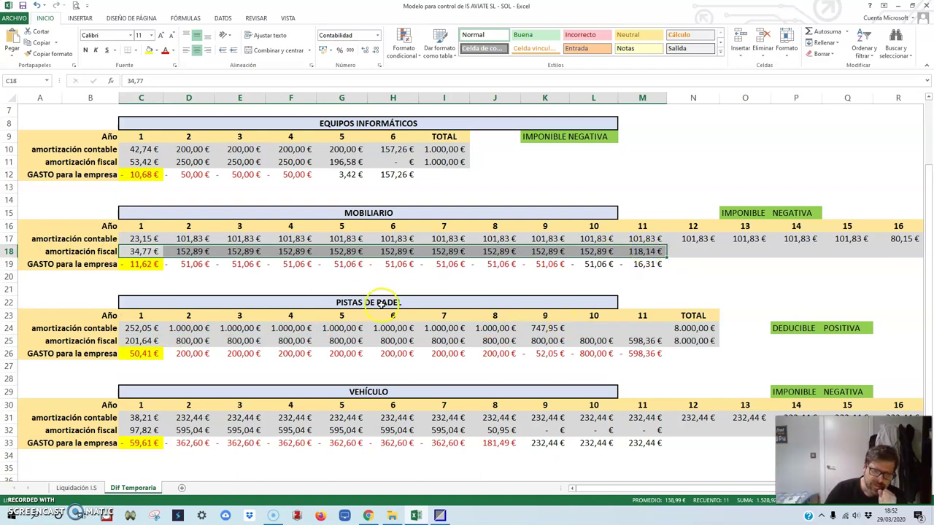
# Switch to Chrome and search the web for "tablas de amortizacion" in a new tab
pyautogui.click(370, 517)
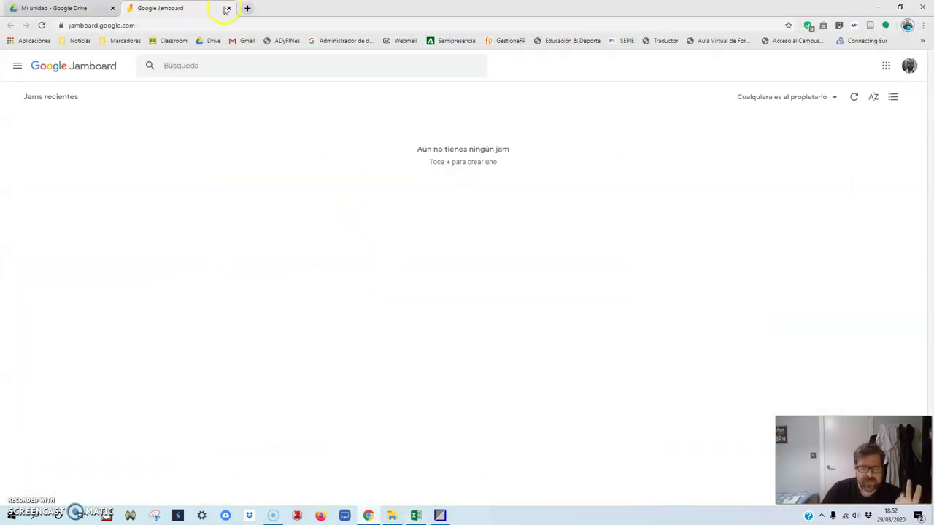
pyautogui.click(246, 10)
pyautogui.write('tablñas de')
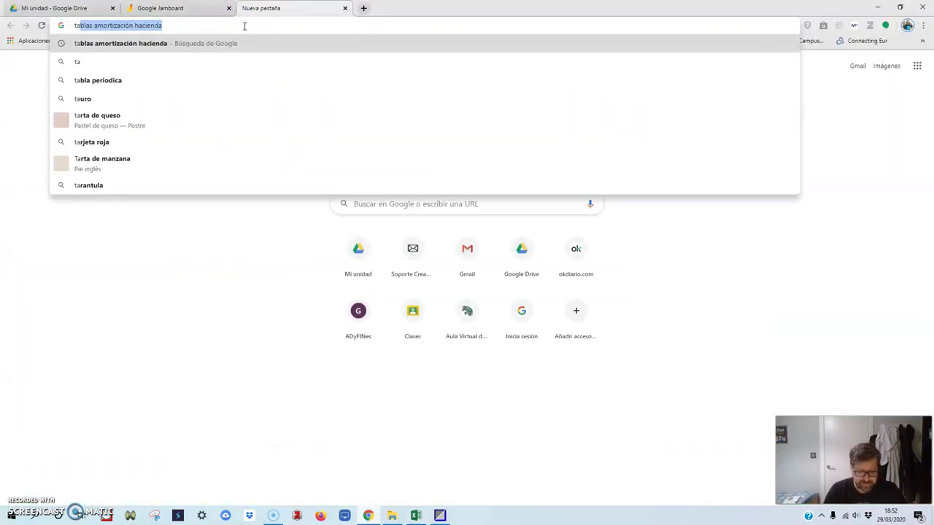
pyautogui.press('BackSpace')
pyautogui.press('BackSpace')
pyautogui.press('BackSpace')
pyautogui.press('BackSpace')
pyautogui.press('BackSpace')
pyautogui.press('BackSpace')
pyautogui.write('ñ')
pyautogui.press('BackSpace')
pyautogui.press('BackSpace')
pyautogui.write('las')
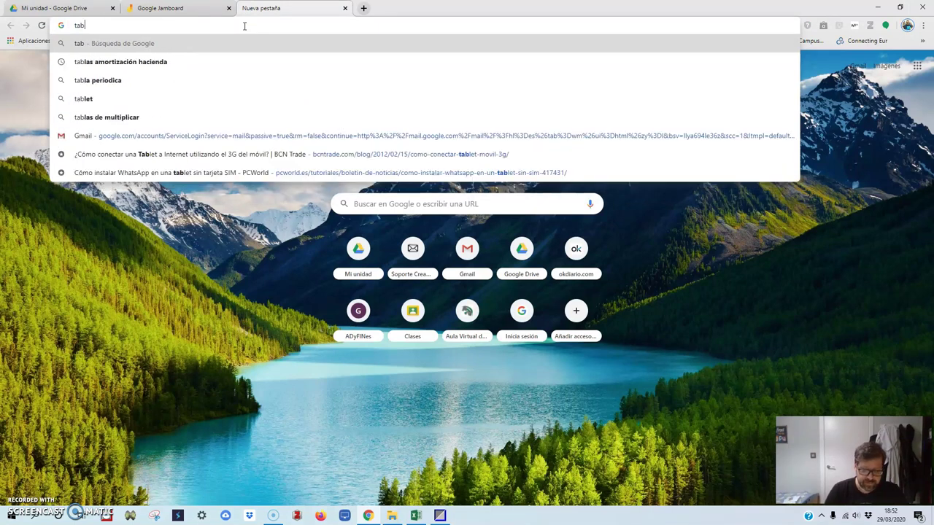
pyautogui.write(' de ')
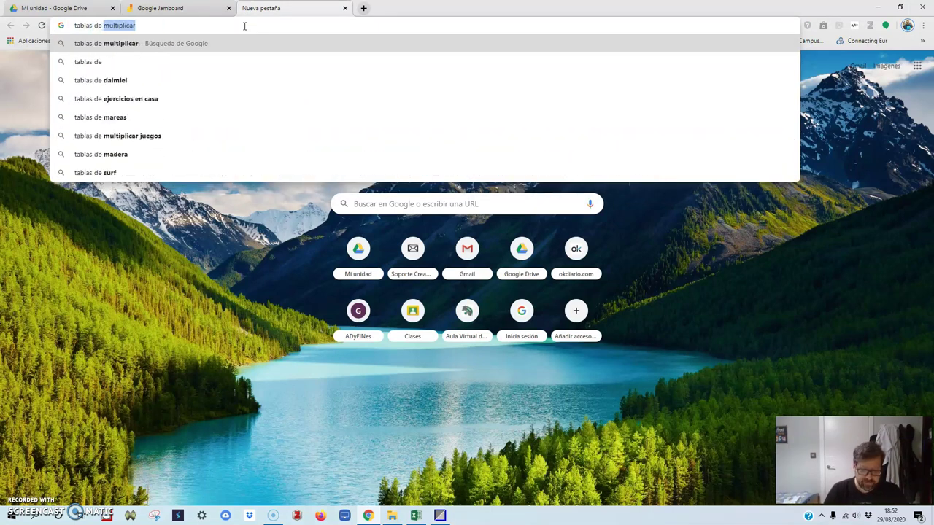
pyautogui.write('amo')
pyautogui.press('Return')
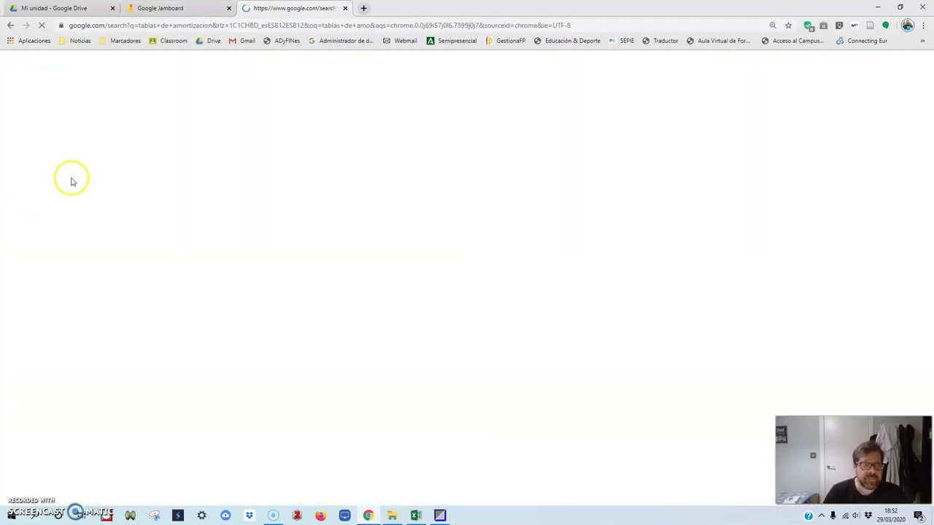
# Open the Agencia Tributaria page with the Tabla de coeficientes de amortización lineal and look through its element types and maximum coefficients
pyautogui.click(173, 177)
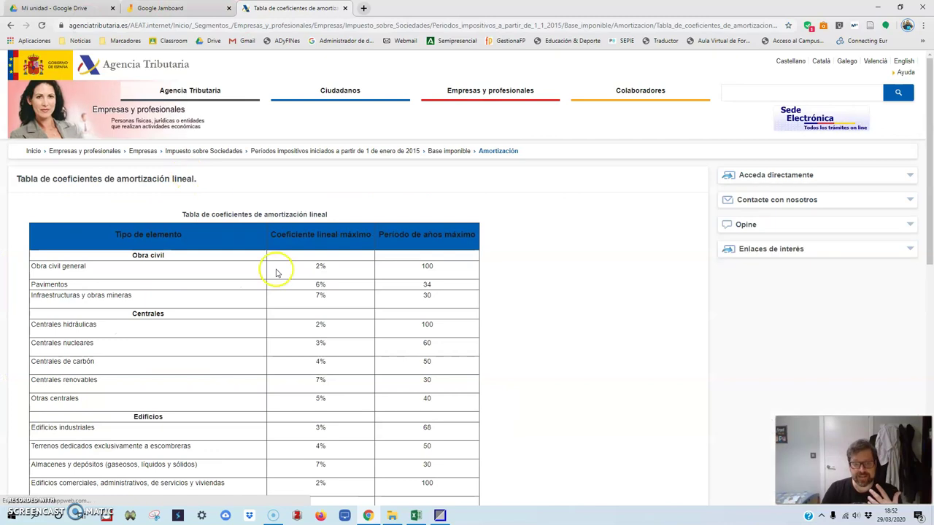
pyautogui.scroll(-1, 291, 248)
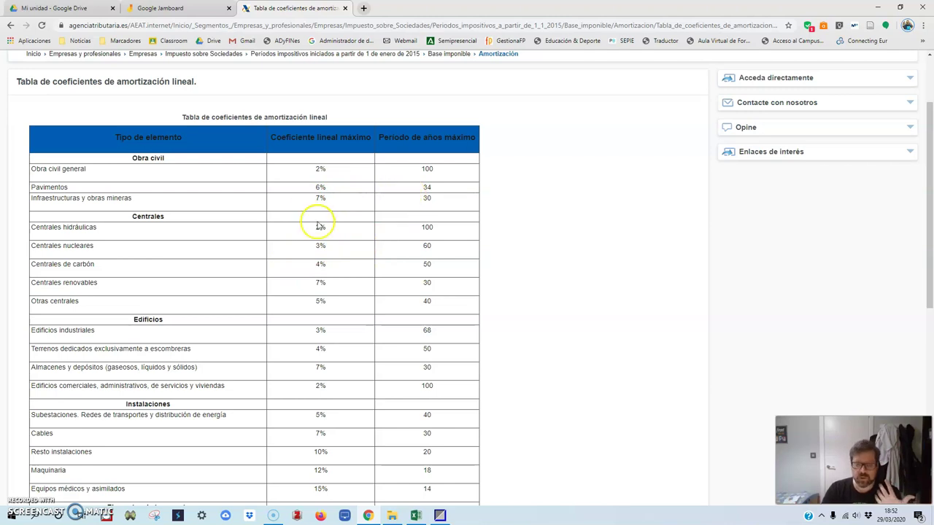
pyautogui.scroll(-1, 317, 188)
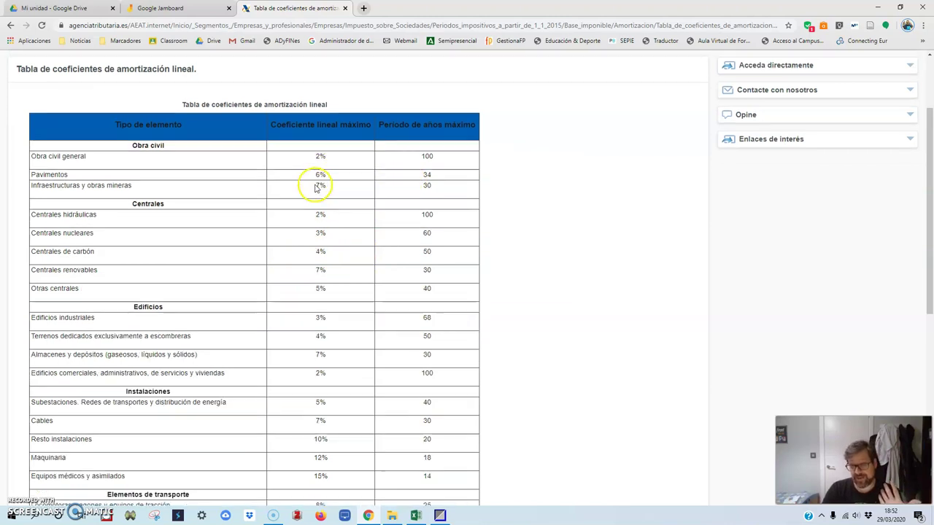
pyautogui.scroll(-1, 317, 186)
pyautogui.scroll(-3, 317, 216)
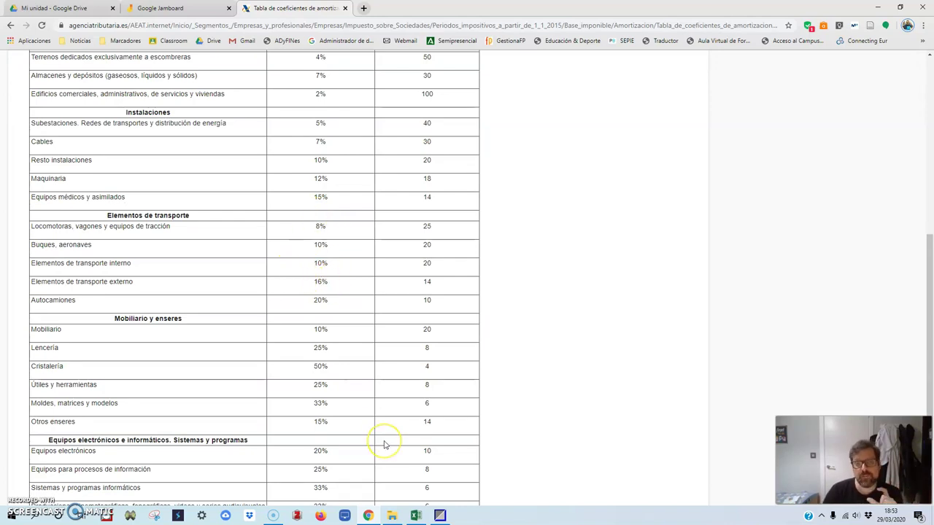
# Return to Excel and examine the first-year amortización contable of MOBILIARIO and years 1 to 7 of PISTAS DE PADEL
pyautogui.click(415, 515)
pyautogui.click(148, 240)
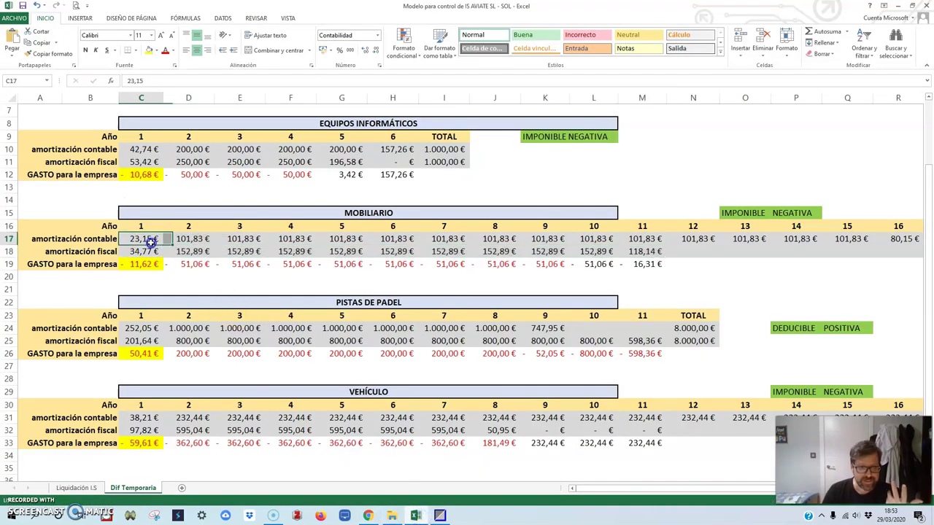
pyautogui.click(142, 329)
pyautogui.click(192, 329)
pyautogui.click(248, 329)
pyautogui.click(291, 330)
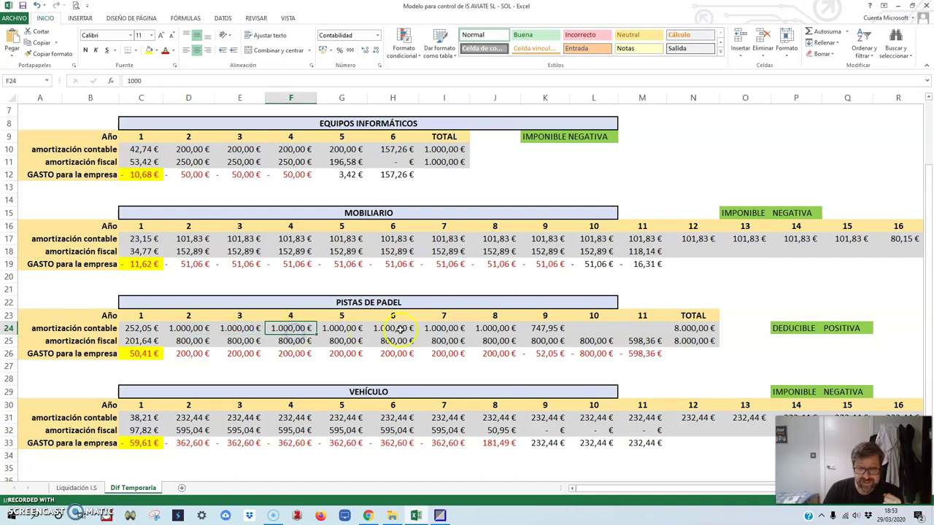
pyautogui.click(400, 329)
pyautogui.click(433, 330)
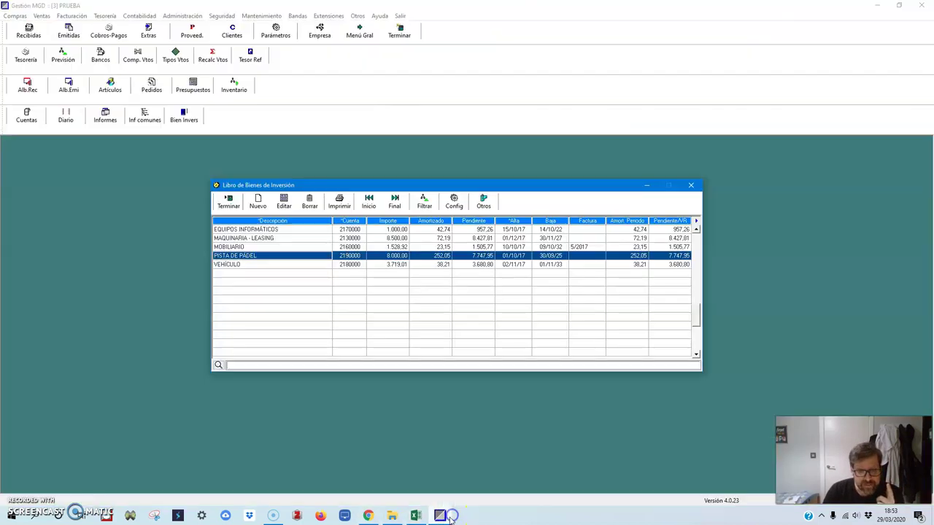
# Switch back to the Agencia Tributaria table in Chrome and check the maximum linear coefficient for Otros elementos
pyautogui.click(392, 507)
pyautogui.click(368, 515)
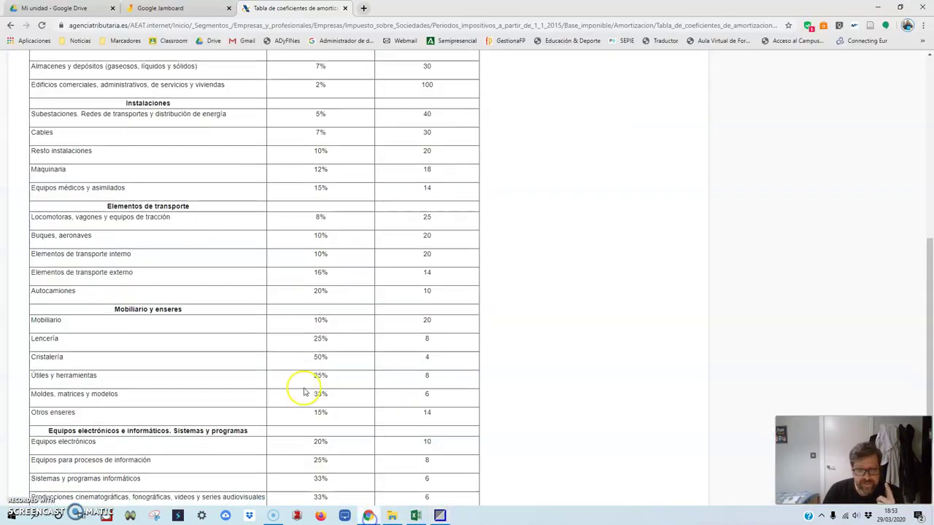
pyautogui.scroll(-2, 302, 387)
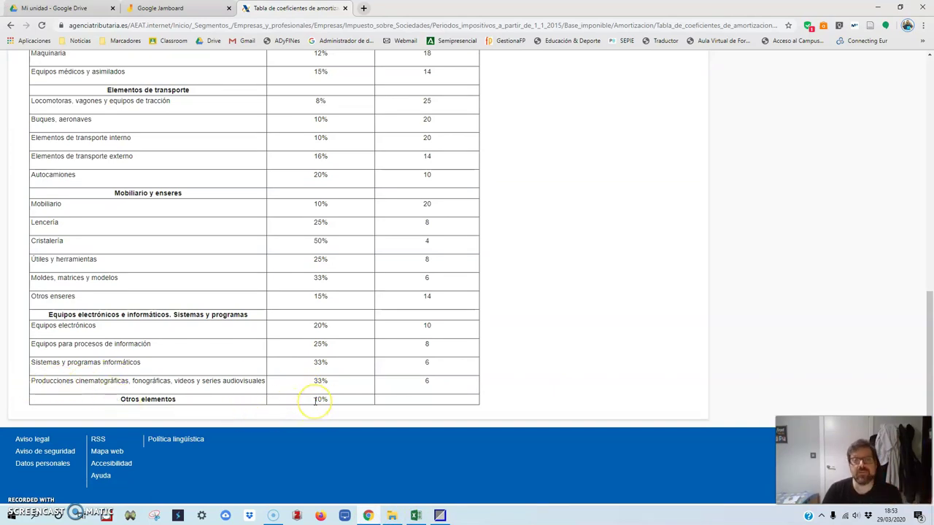
# Return to Excel and compare the year 1 GASTO para la empresa of PISTAS DE PADEL, MOBILIARIO and EQUIPOS INFORMÁTICOS
pyautogui.click(415, 515)
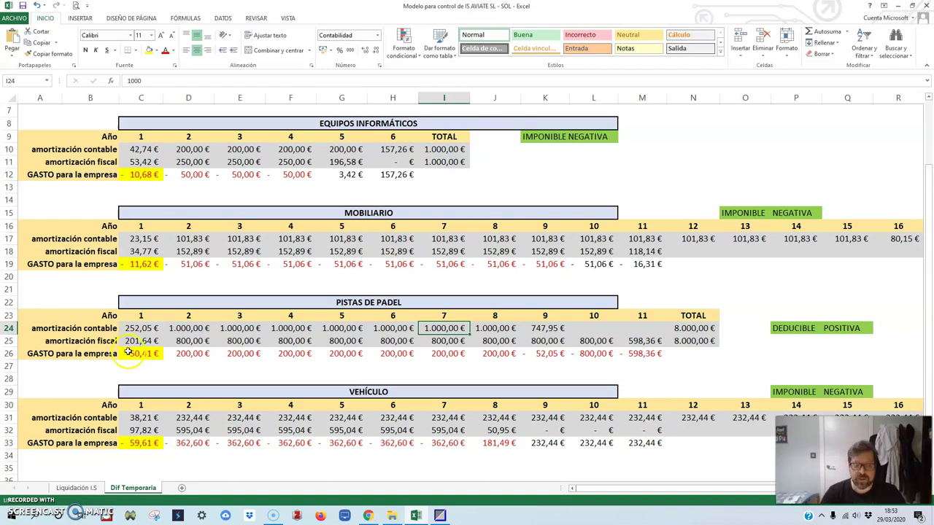
pyautogui.click(135, 354)
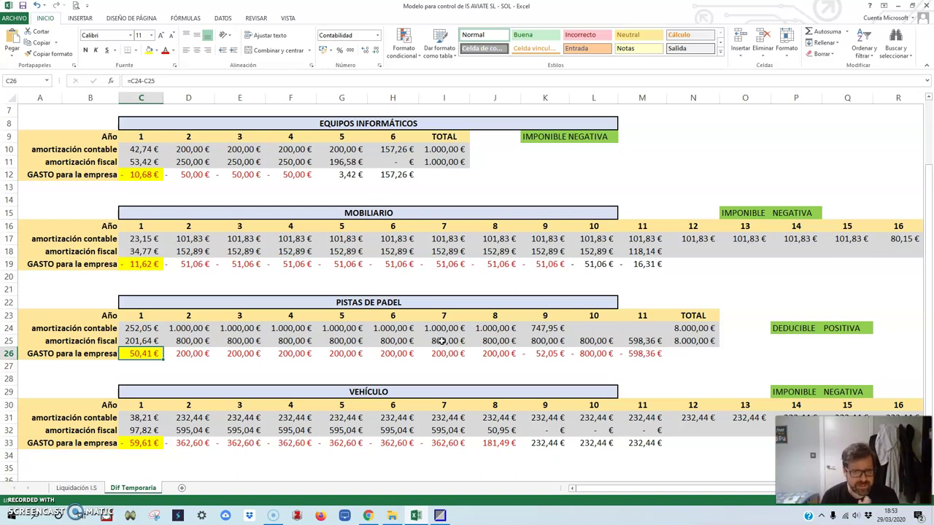
pyautogui.click(126, 265)
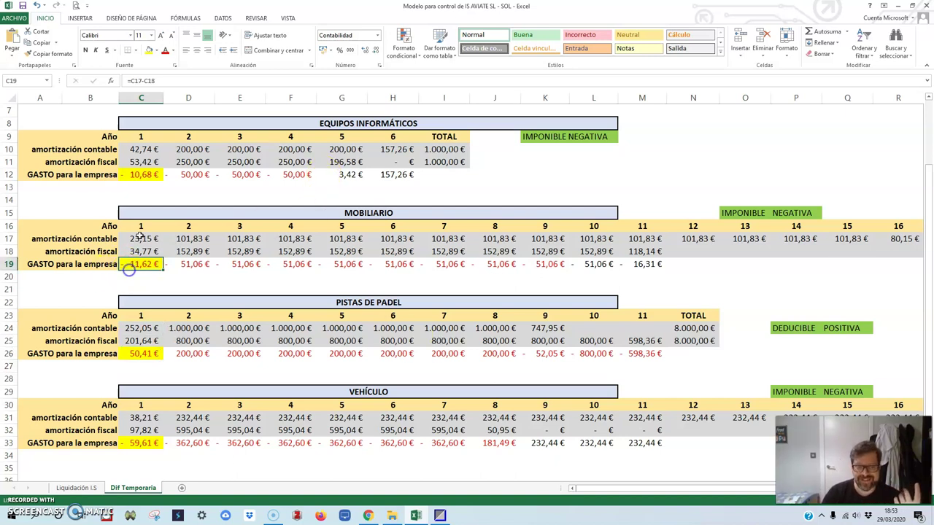
pyautogui.click(136, 176)
pyautogui.click(142, 151)
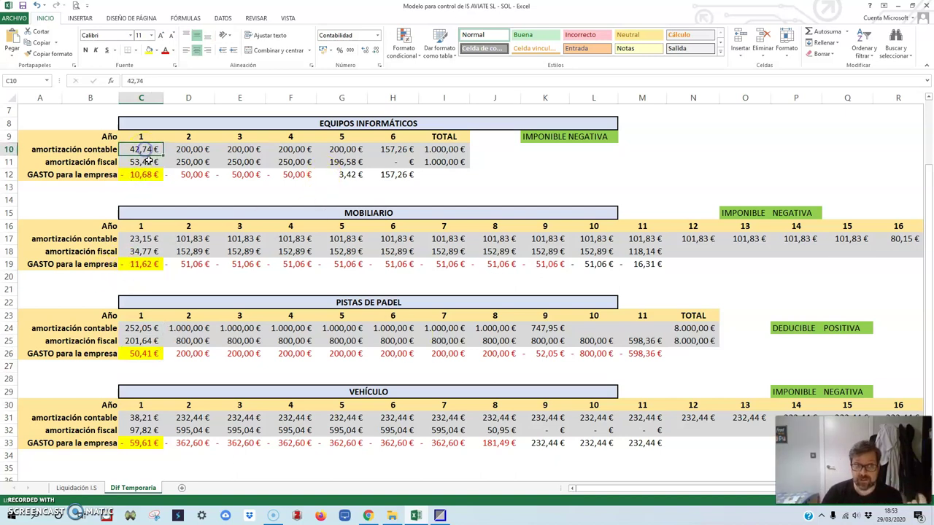
pyautogui.click(146, 162)
pyautogui.click(134, 263)
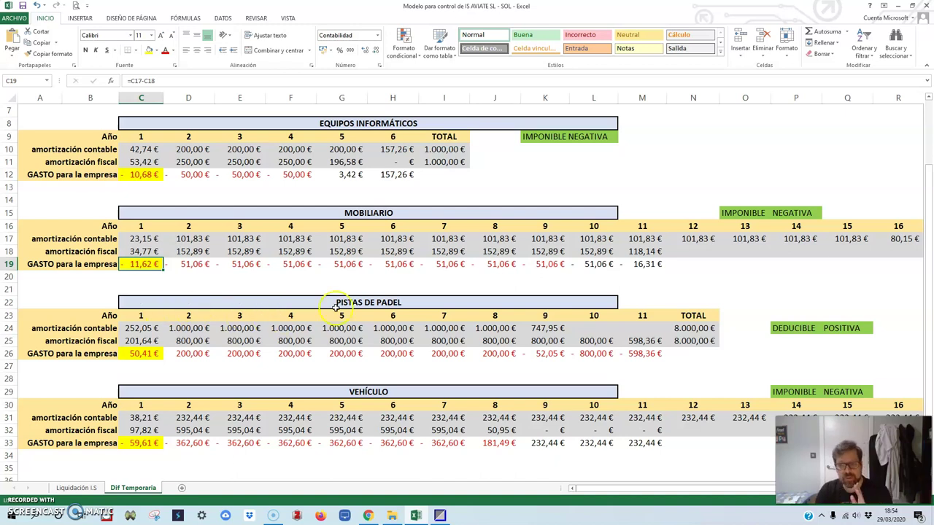
# Examine the year 16 amortización contable and fiscal of MOBILIARIO and its IMPONIBLE NEGATIVA label
pyautogui.moveTo(600, 491); pyautogui.dragTo(624, 487)
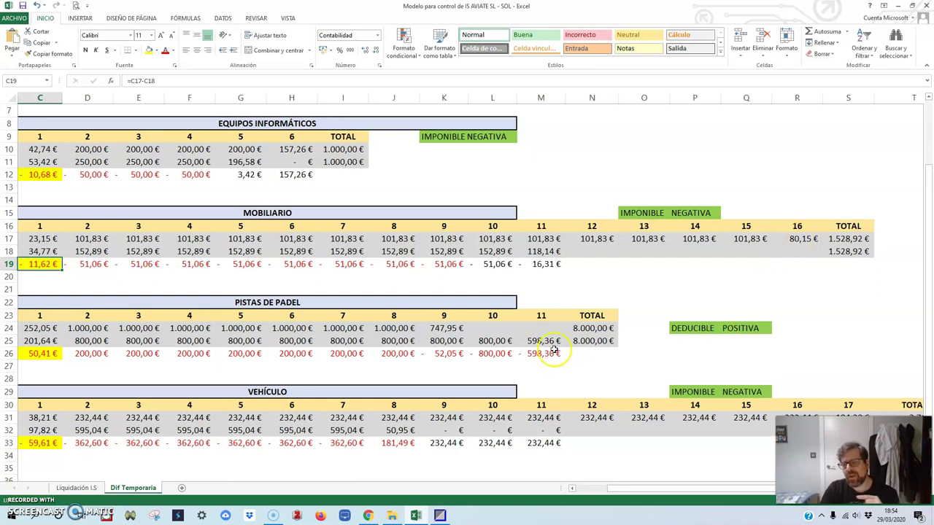
pyautogui.click(804, 238)
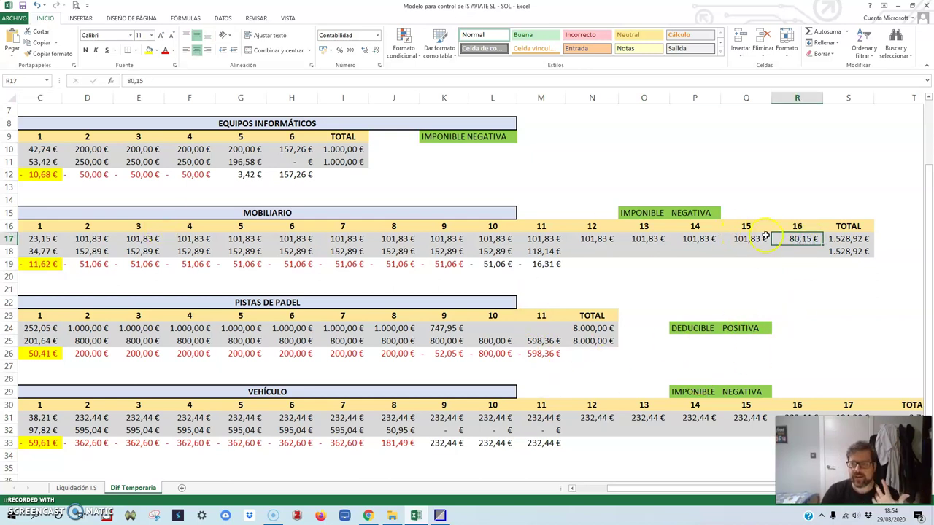
pyautogui.click(799, 251)
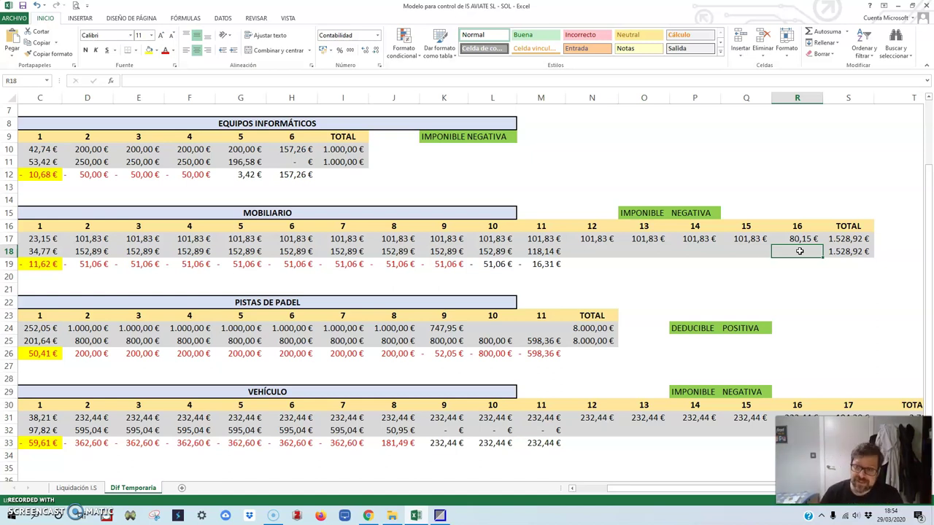
pyautogui.click(647, 213)
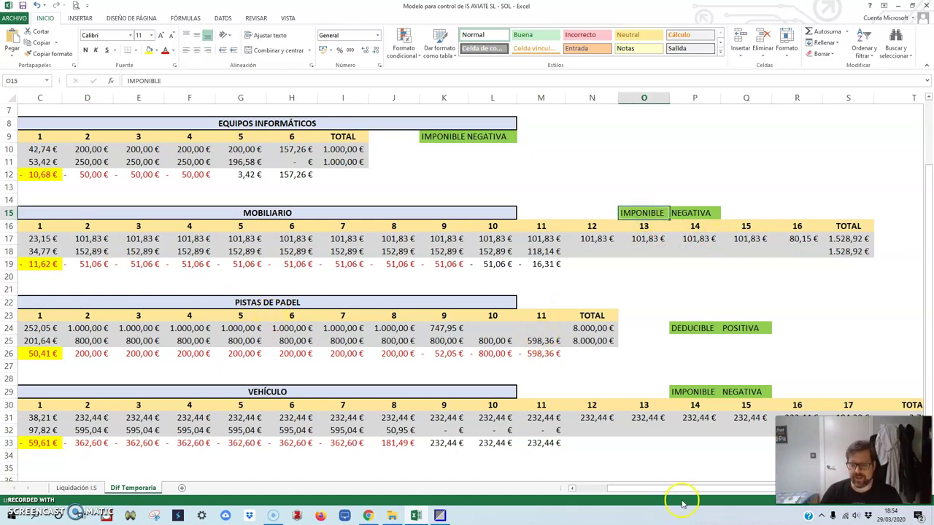
# Compare the amortización contable and fiscal of PISTAS DE PADEL across the first year and years 9 to 11
pyautogui.moveTo(674, 494); pyautogui.dragTo(603, 490)
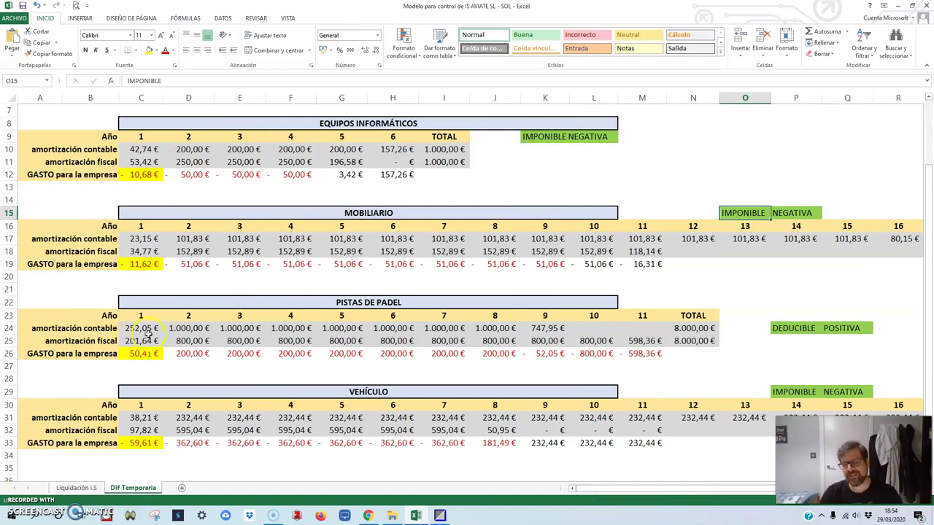
pyautogui.click(538, 329)
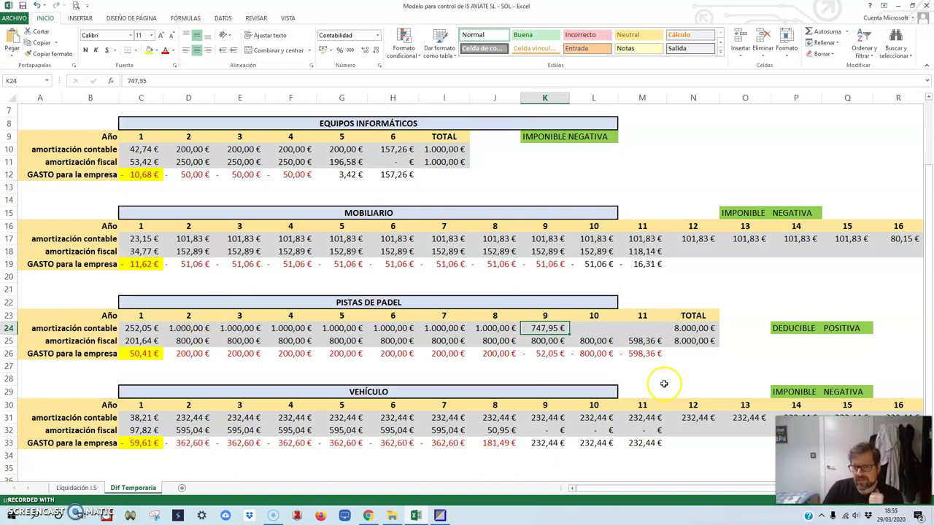
pyautogui.click(646, 342)
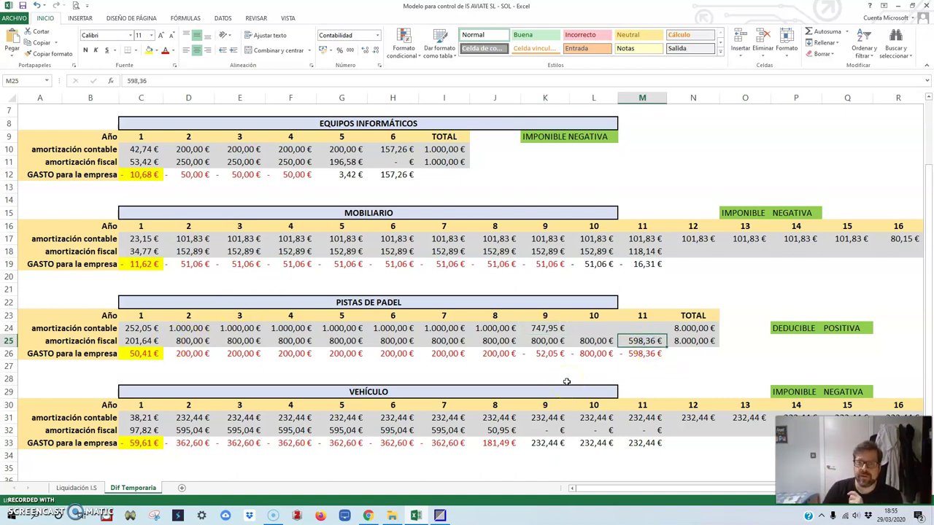
pyautogui.click(597, 341)
pyautogui.click(143, 340)
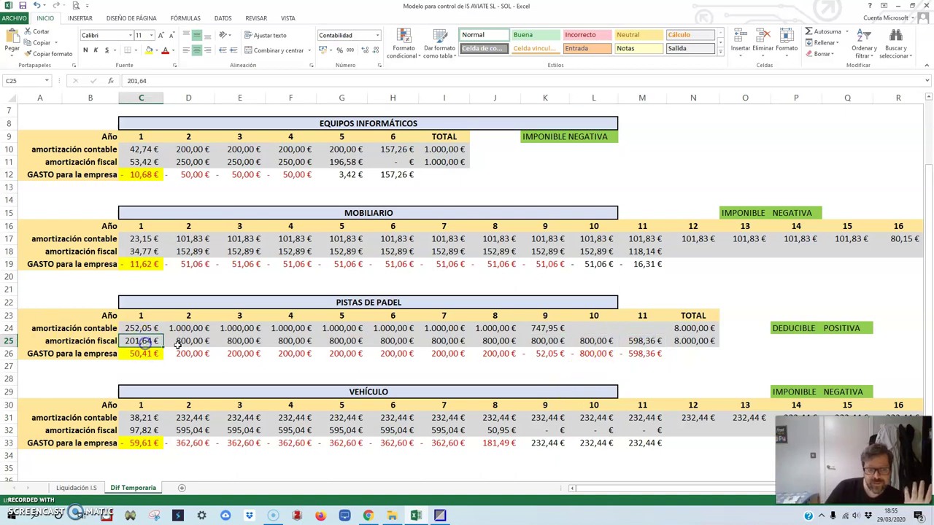
pyautogui.click(655, 342)
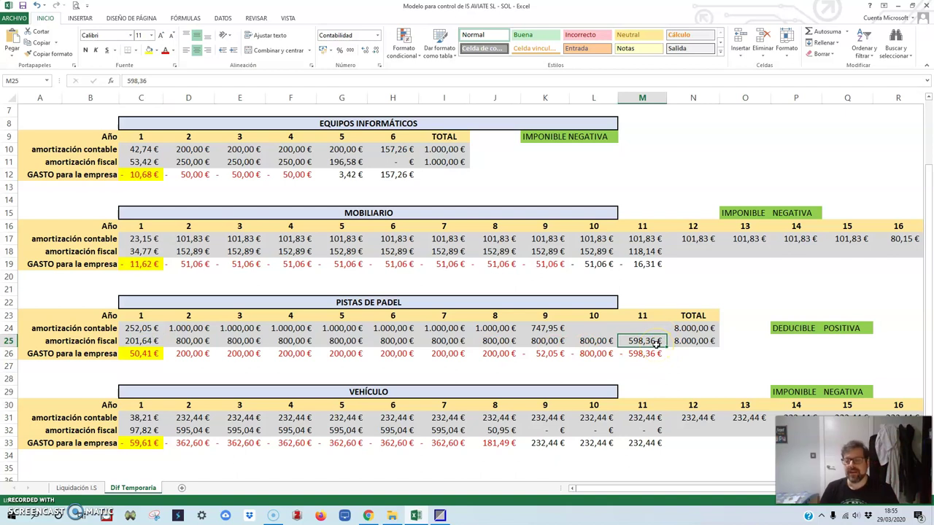
pyautogui.click(656, 328)
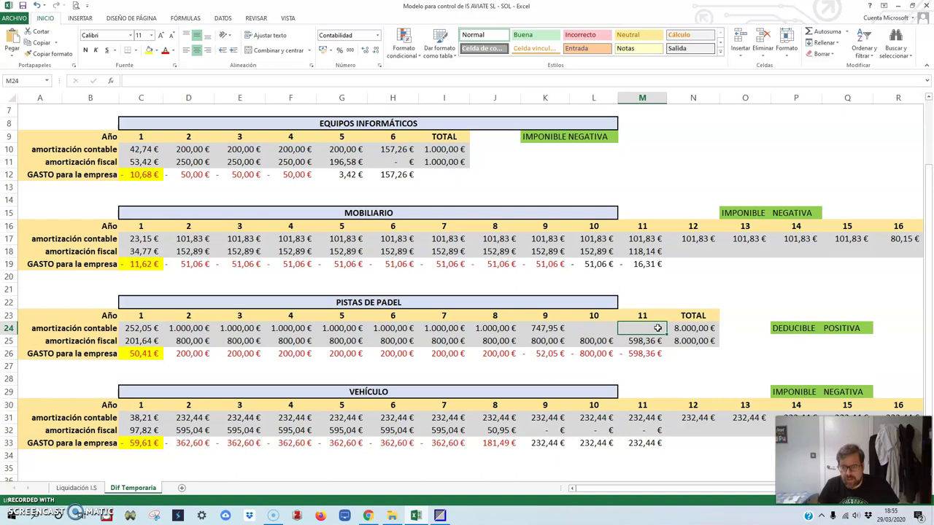
pyautogui.click(627, 339)
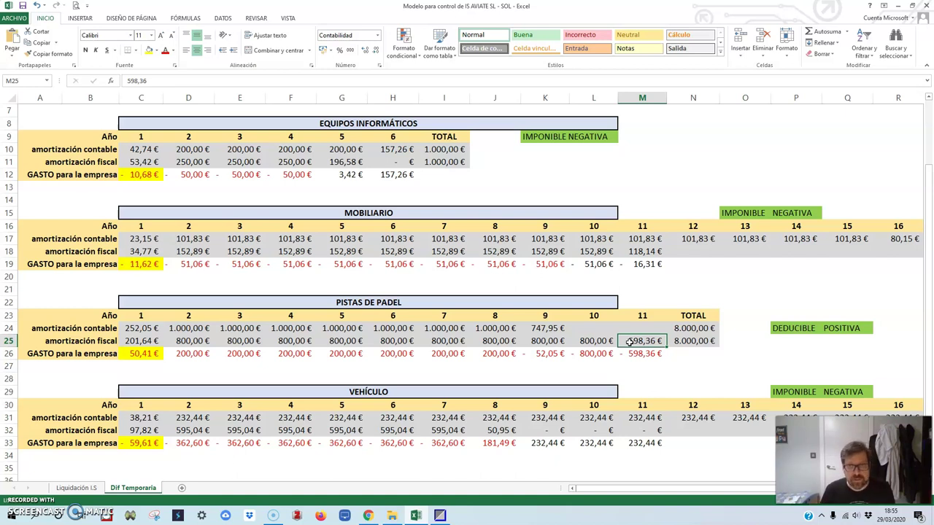
# Compare the DEDUCIBLE POSITIVA label of PISTAS DE PADEL with MOBILIARIO's IMPONIBLE label, and check both tables' year 1 GASTO para la empresa
pyautogui.click(776, 329)
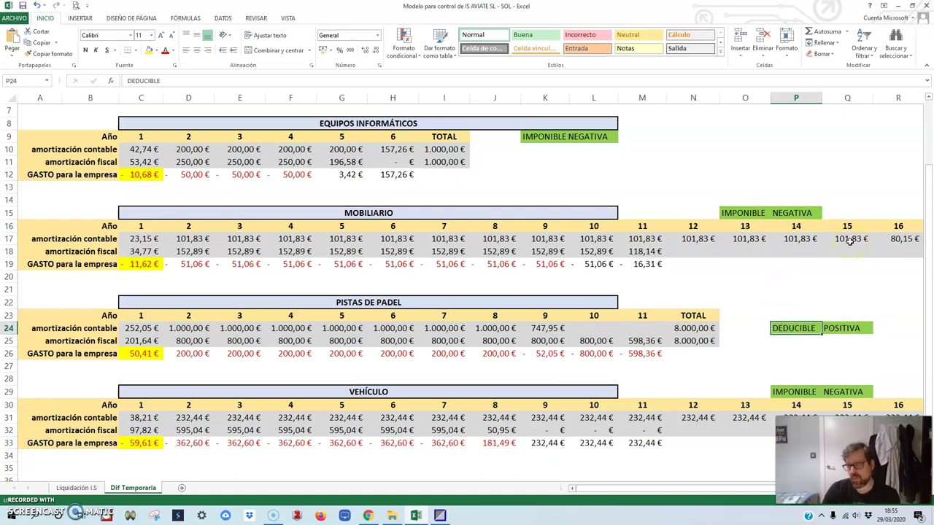
pyautogui.click(722, 213)
pyautogui.click(786, 328)
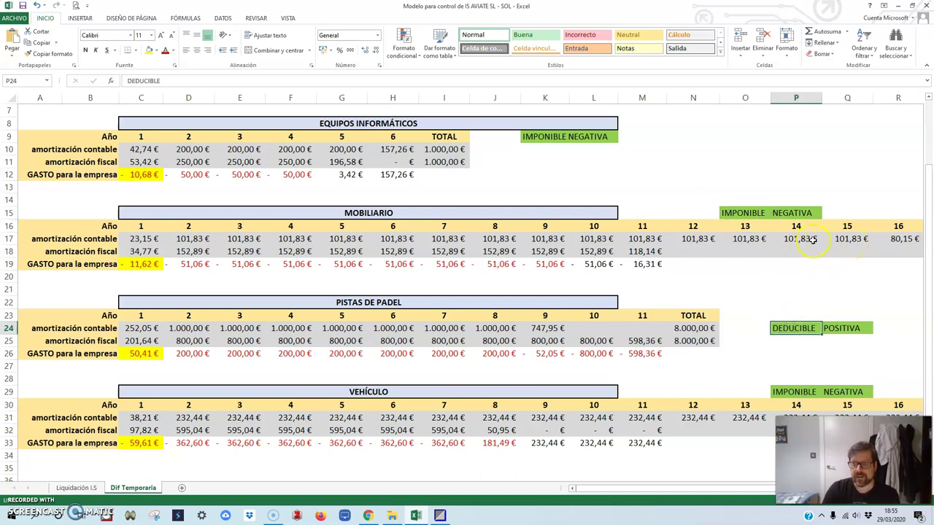
pyautogui.click(861, 329)
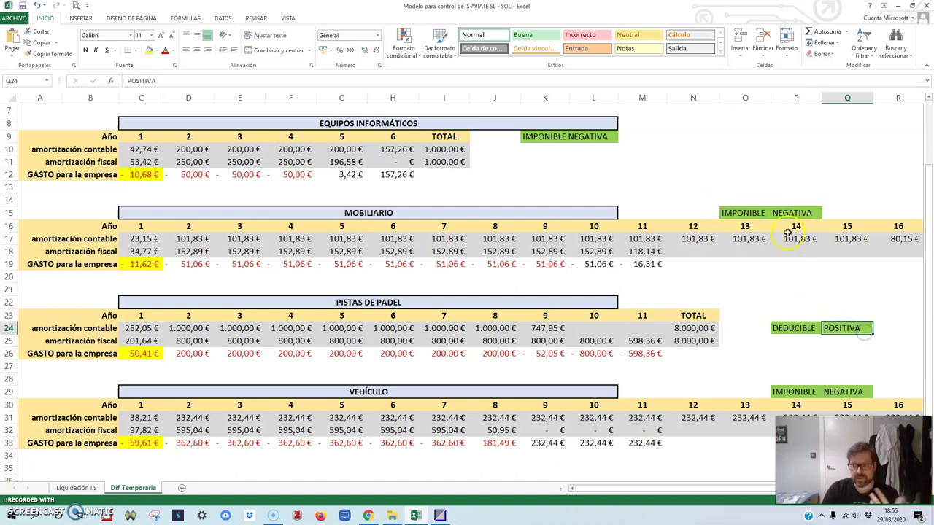
pyautogui.click(155, 265)
pyautogui.click(135, 355)
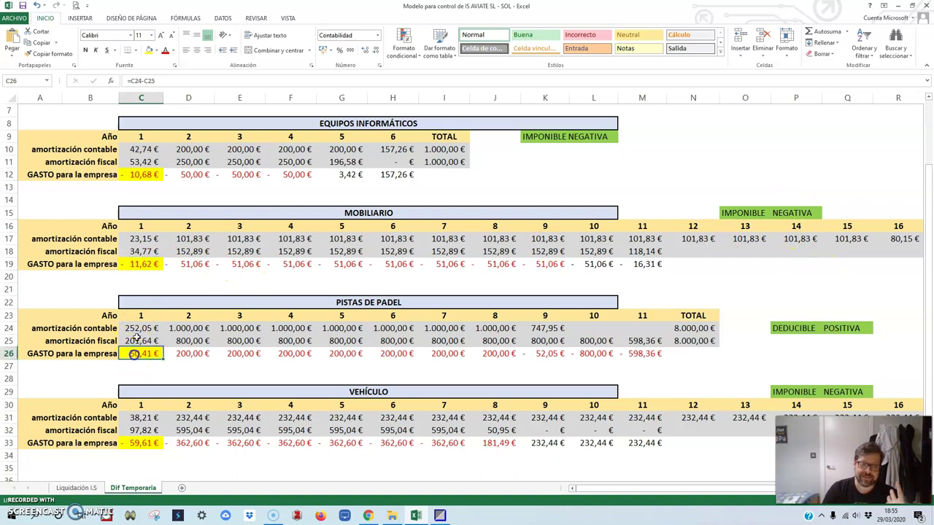
pyautogui.click(139, 265)
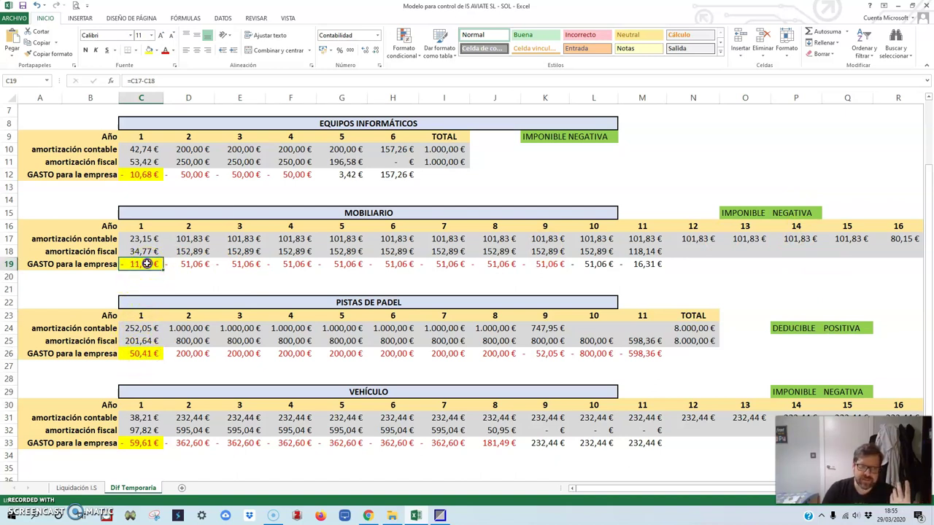
# Check year 1 GASTO para la empresa of PISTAS DE PADEL, then compare the difference-type labels of MOBILIARIO, PISTAS DE PADEL and VEHÍCULO
pyautogui.click(141, 354)
pyautogui.click(816, 326)
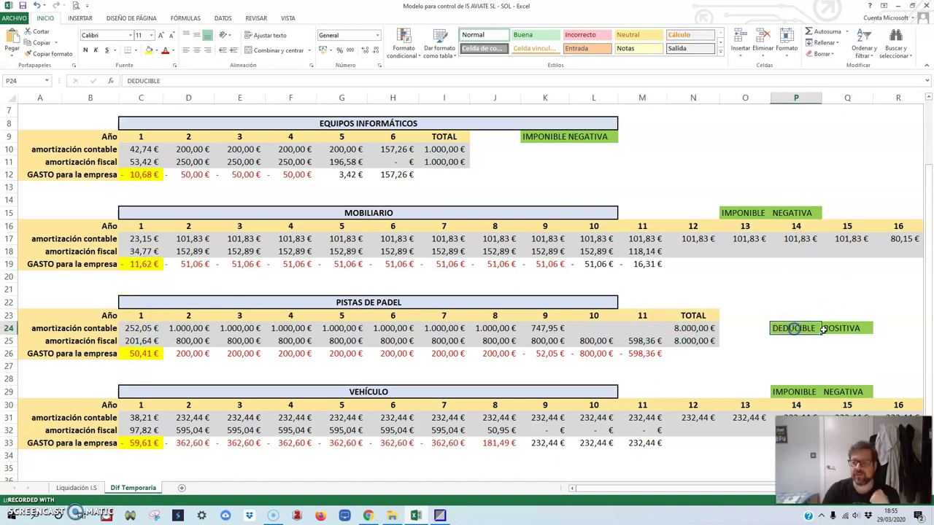
pyautogui.click(843, 328)
pyautogui.click(146, 354)
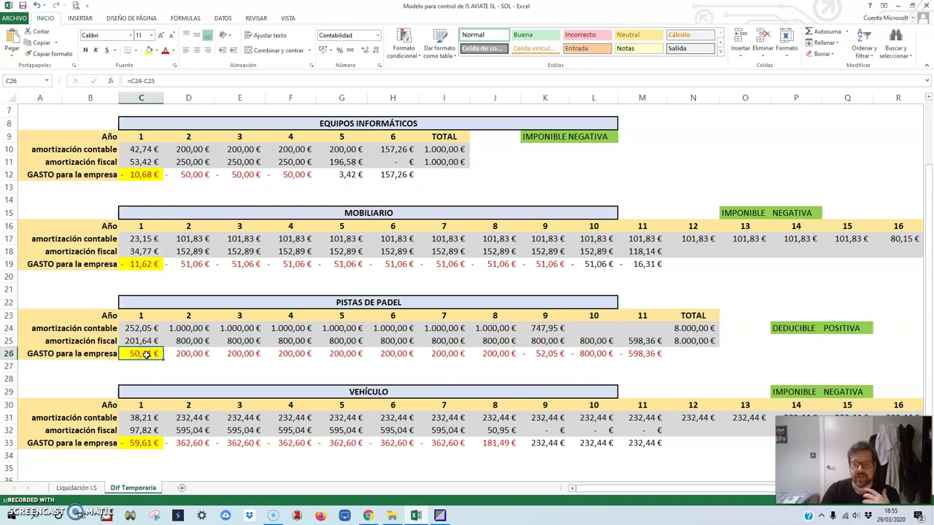
pyautogui.moveTo(732, 212); pyautogui.dragTo(789, 212)
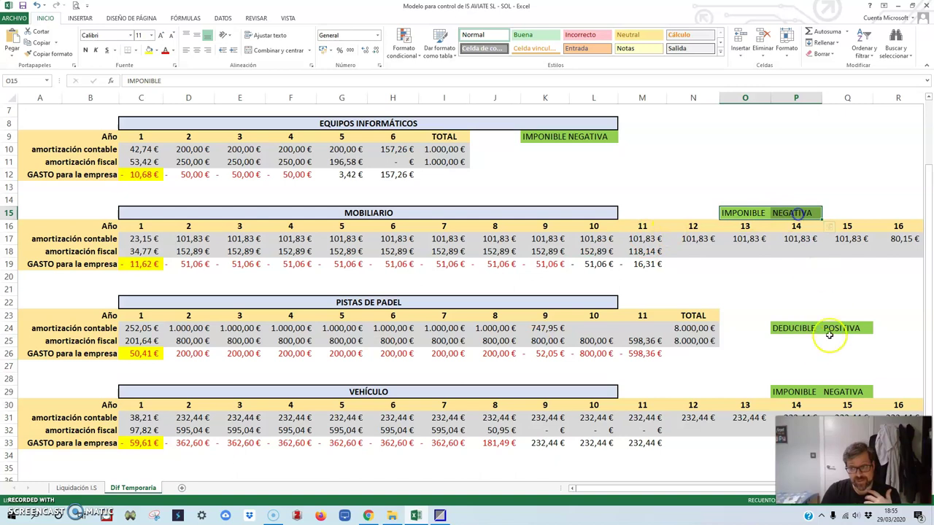
pyautogui.moveTo(792, 328); pyautogui.dragTo(846, 329)
pyautogui.moveTo(783, 392); pyautogui.dragTo(846, 392)
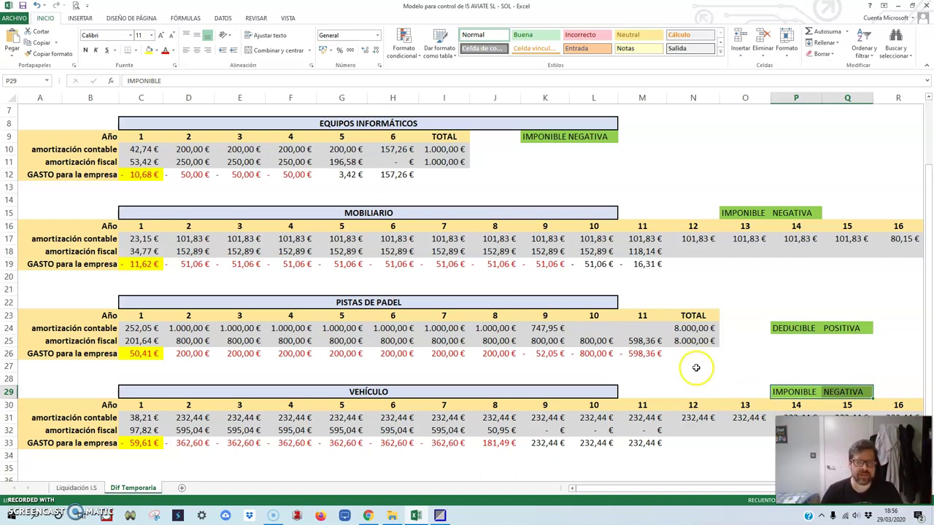
# Examine the MAQUINARIA LEASING table, covering amortización contable across all years and the year 1 amortización fiscal
pyautogui.scroll(2, 439, 294)
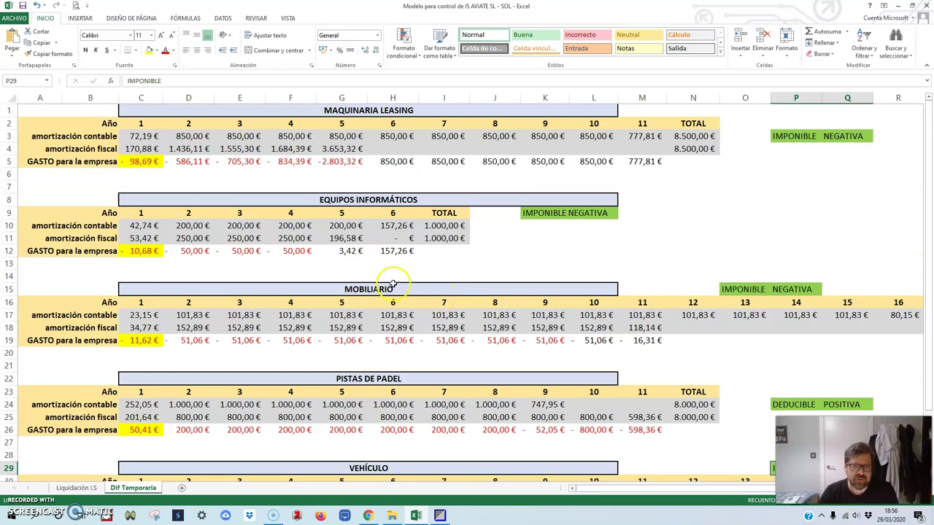
pyautogui.moveTo(146, 122); pyautogui.dragTo(686, 148)
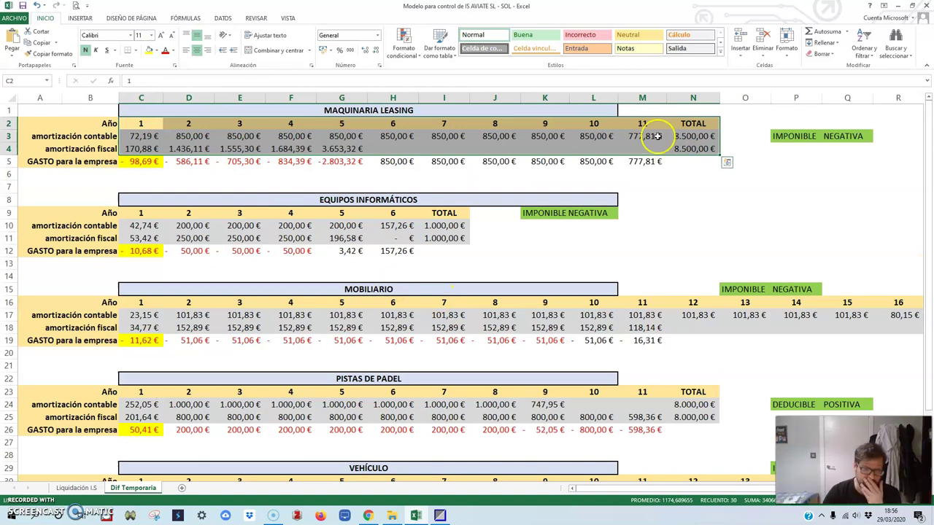
pyautogui.moveTo(138, 136); pyautogui.dragTo(650, 136)
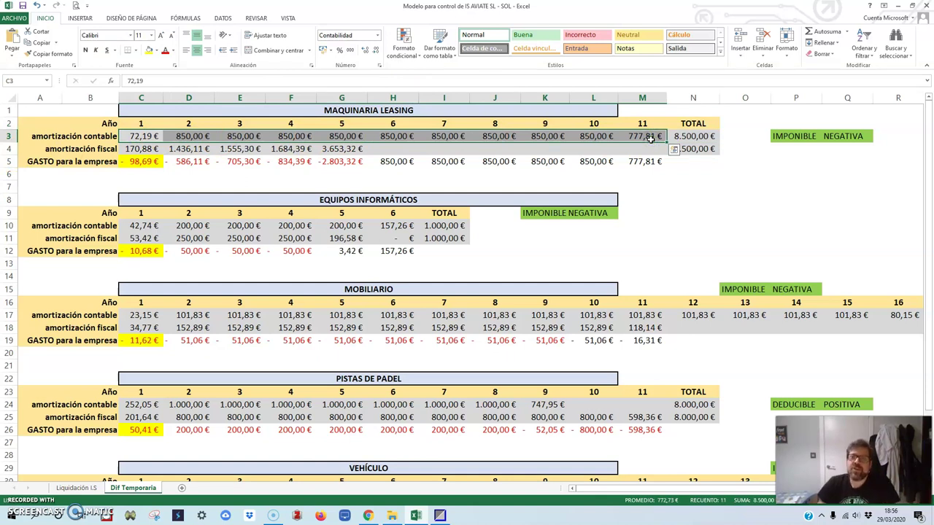
pyautogui.click(187, 136)
pyautogui.click(239, 137)
pyautogui.click(291, 137)
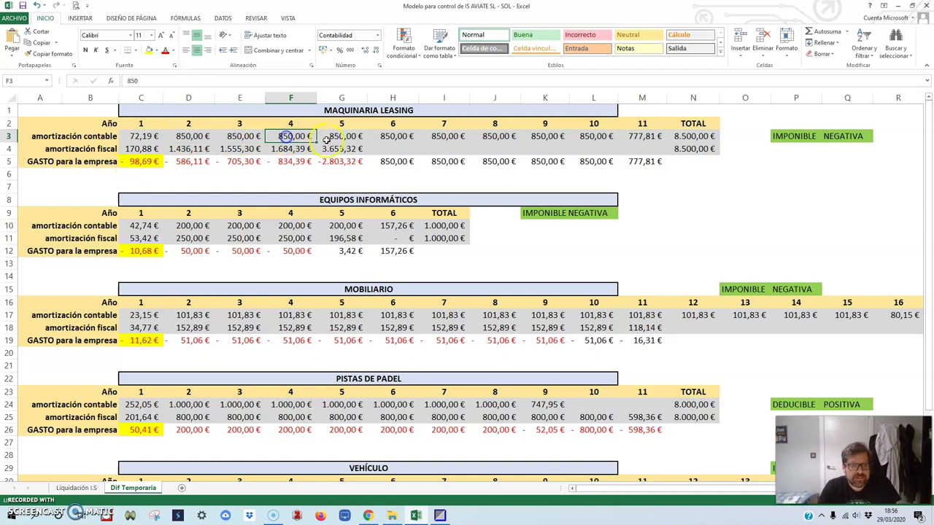
pyautogui.click(326, 138)
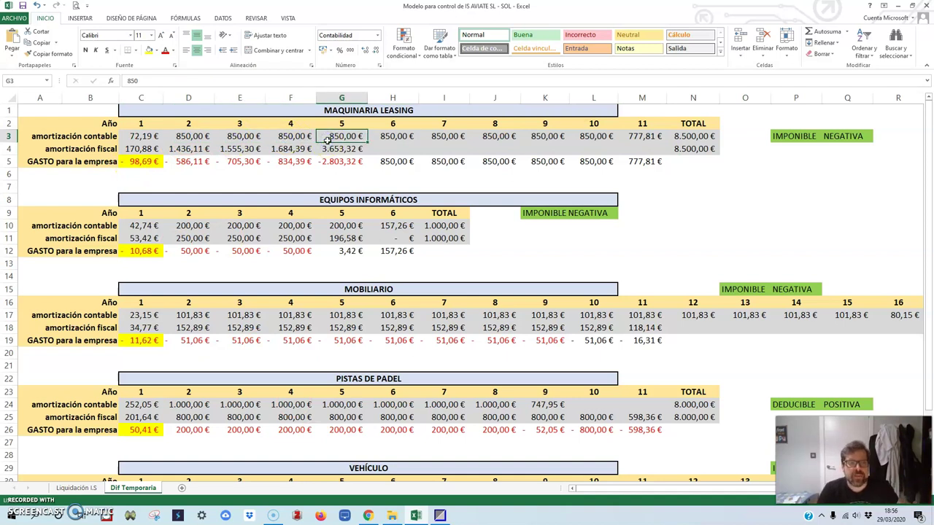
pyautogui.click(146, 148)
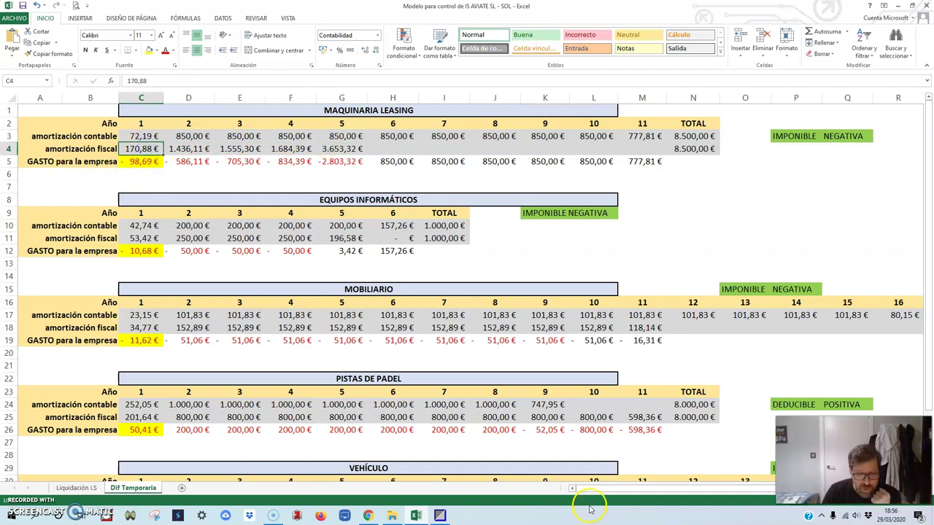
# Check the 12% Amortización fiscal coefficient for MAQUINARIA LEASING against the Maquinaria row of the official coefficient table in Chrome
pyautogui.moveTo(616, 489); pyautogui.dragTo(666, 489)
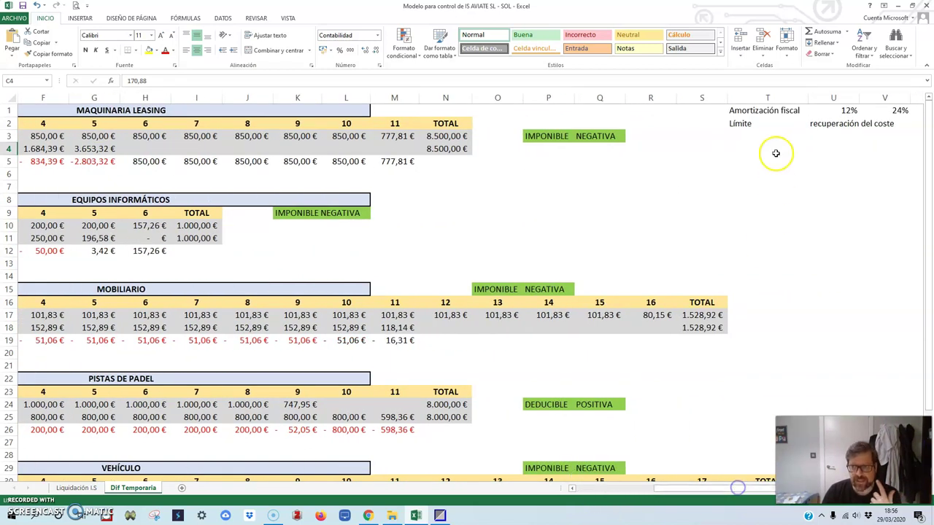
pyautogui.click(833, 111)
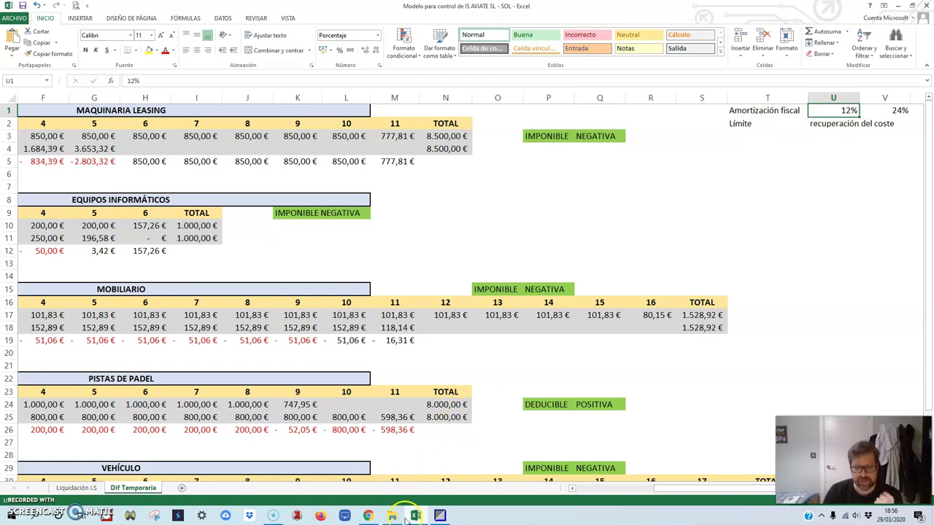
pyautogui.click(368, 515)
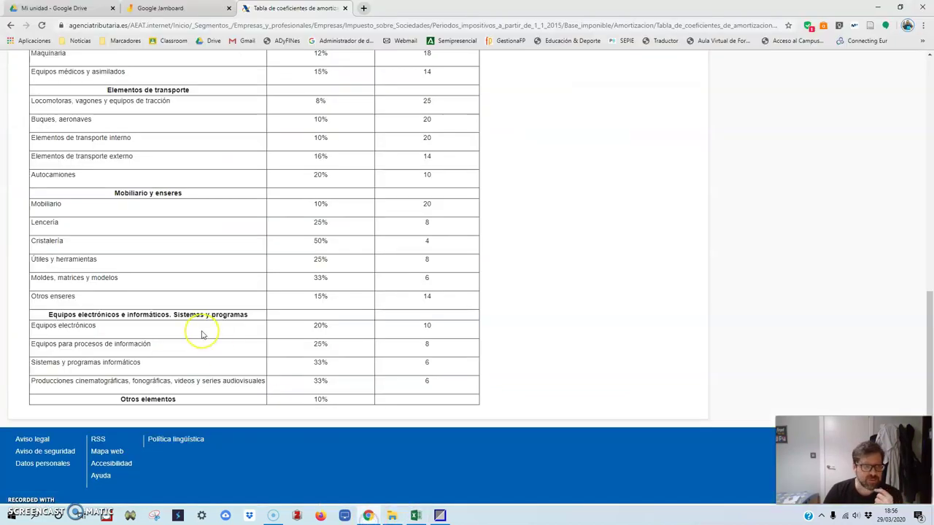
pyautogui.scroll(2, 202, 328)
pyautogui.scroll(3, 77, 215)
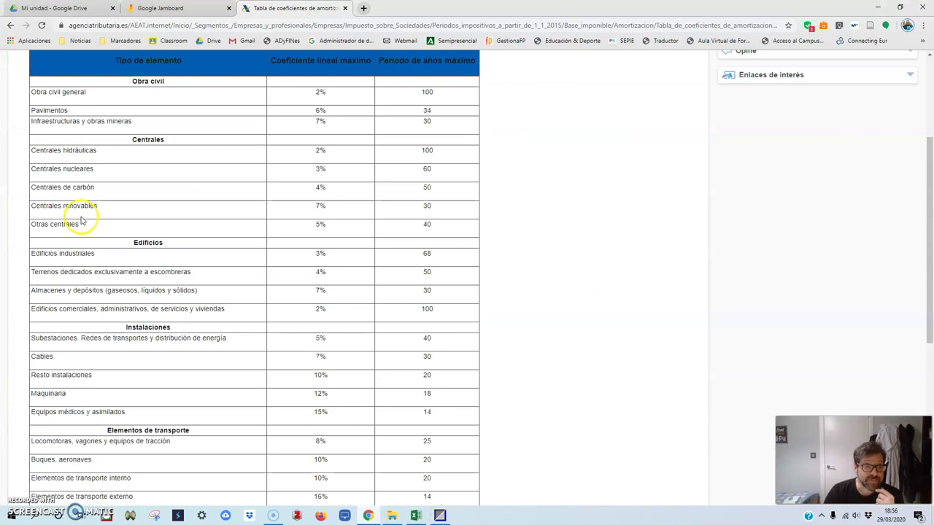
pyautogui.scroll(-3, 73, 229)
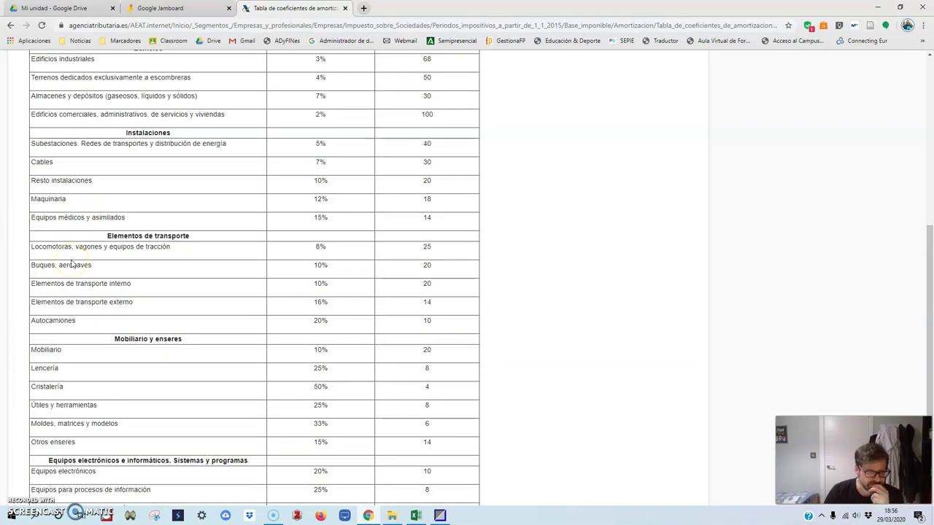
pyautogui.scroll(-1, 71, 264)
pyautogui.scroll(4, 71, 264)
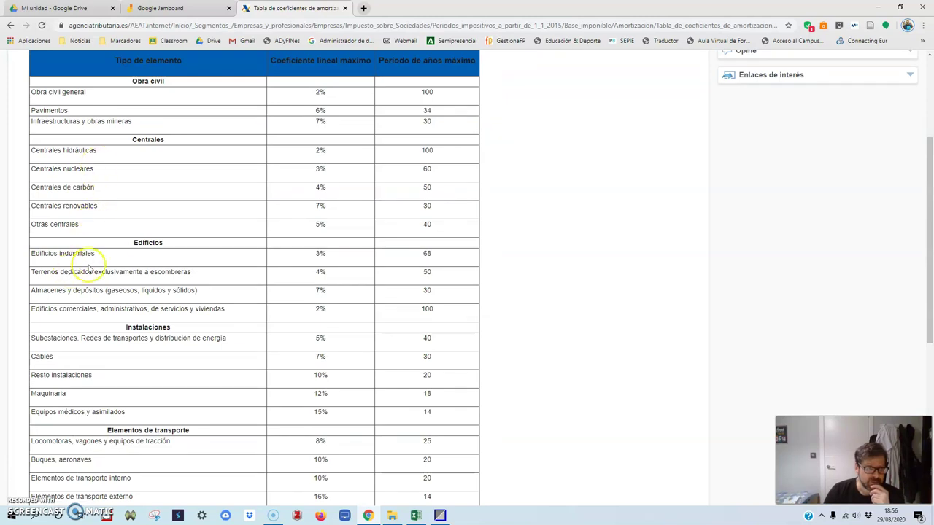
pyautogui.scroll(-3, 115, 270)
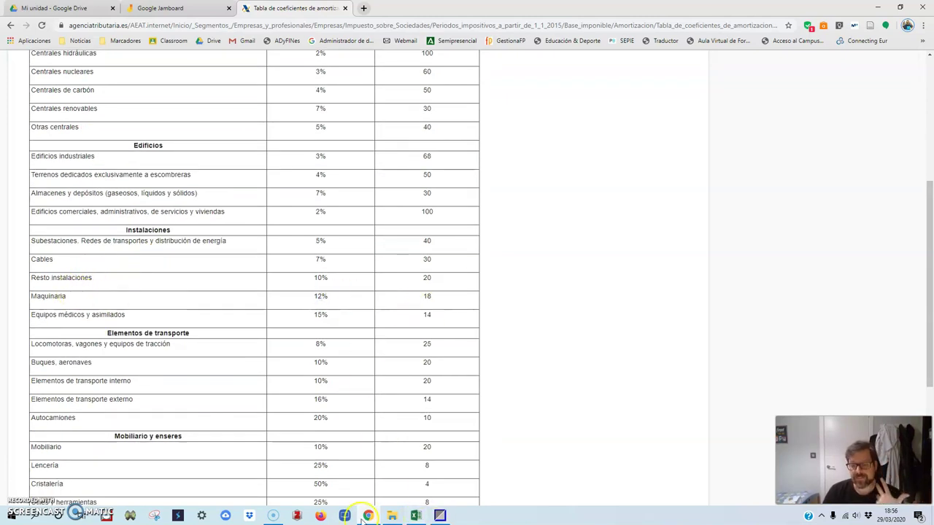
# Return to Excel and examine the Amortización fiscal label, the doubled-coefficient formula and the recuperación del coste limit
pyautogui.click(879, 7)
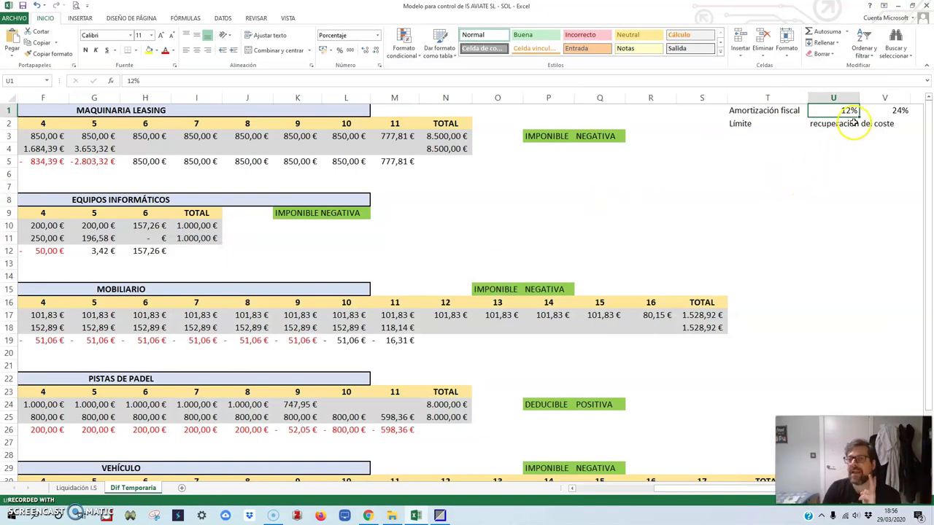
pyautogui.click(793, 110)
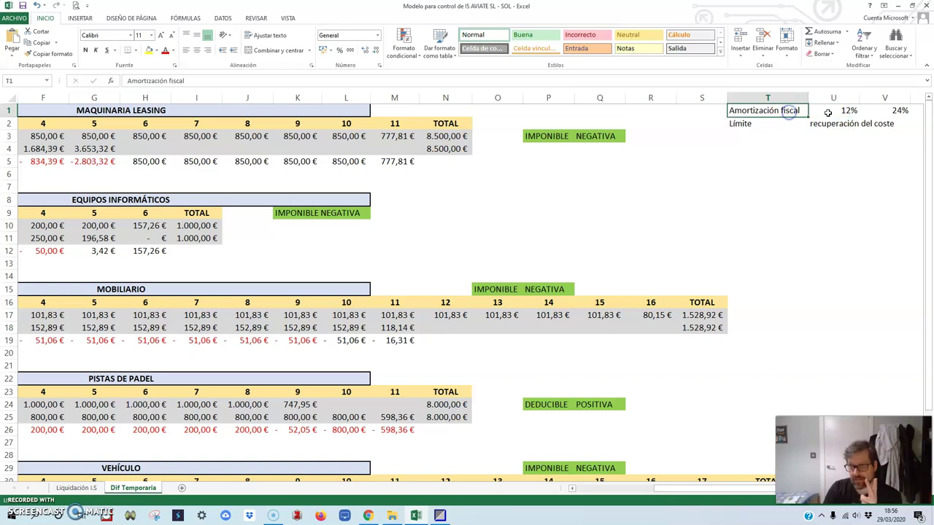
pyautogui.click(884, 110)
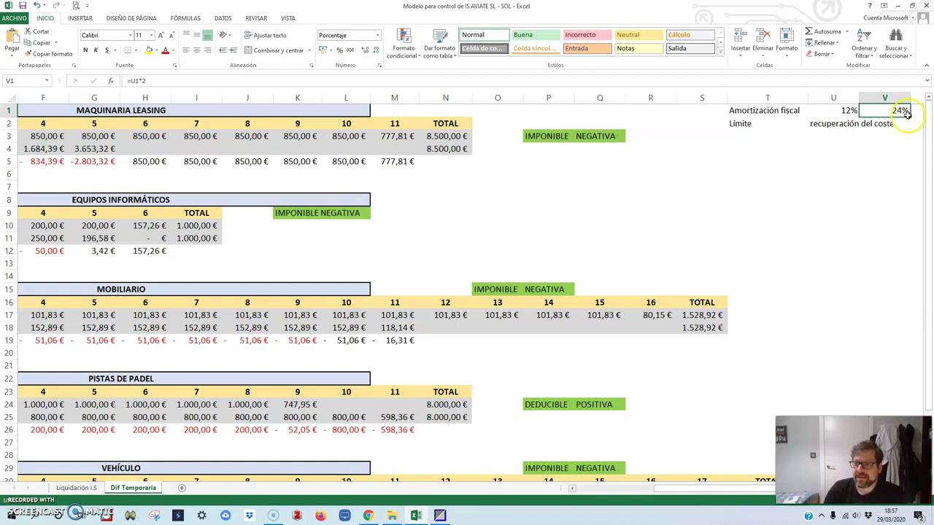
pyautogui.click(817, 126)
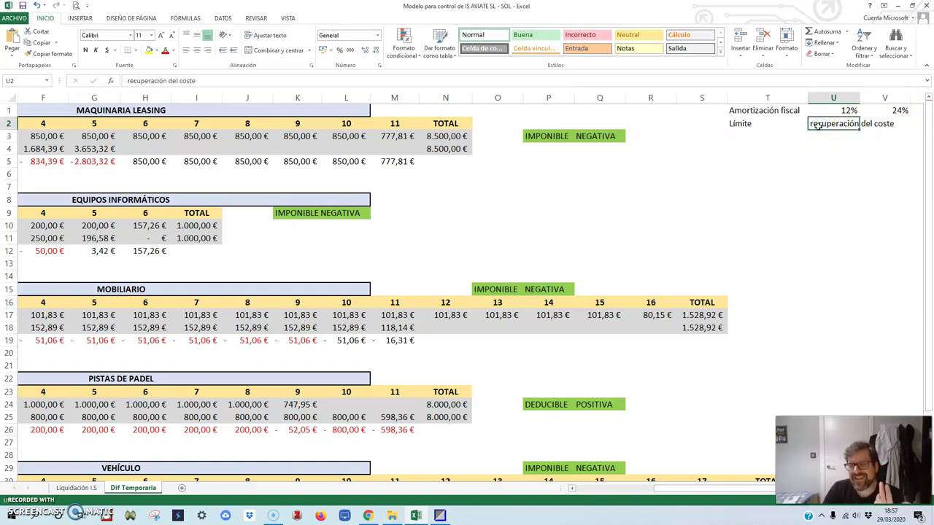
# Switch to Gestión MGD, close the Libro de Bienes de Inversión, and search the Diario for the LEASING entry dated 01/12/17
pyautogui.click(439, 514)
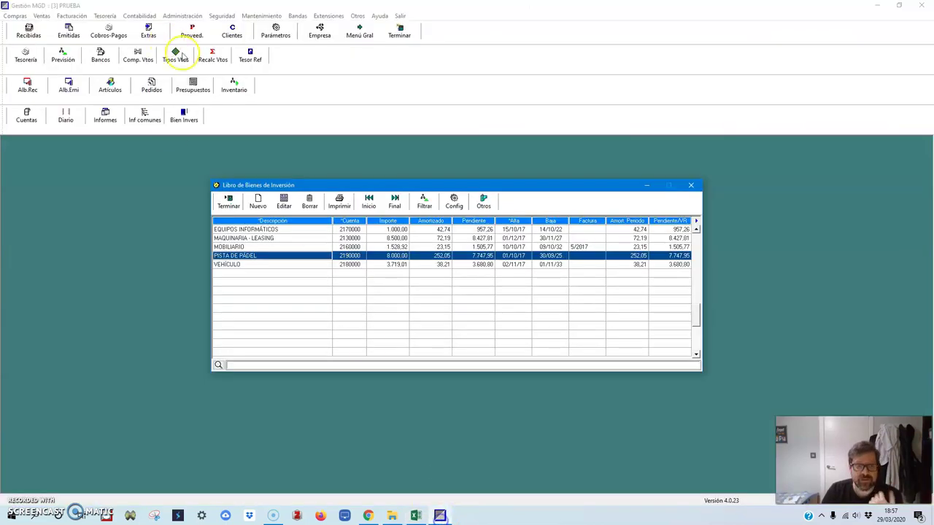
pyautogui.click(228, 202)
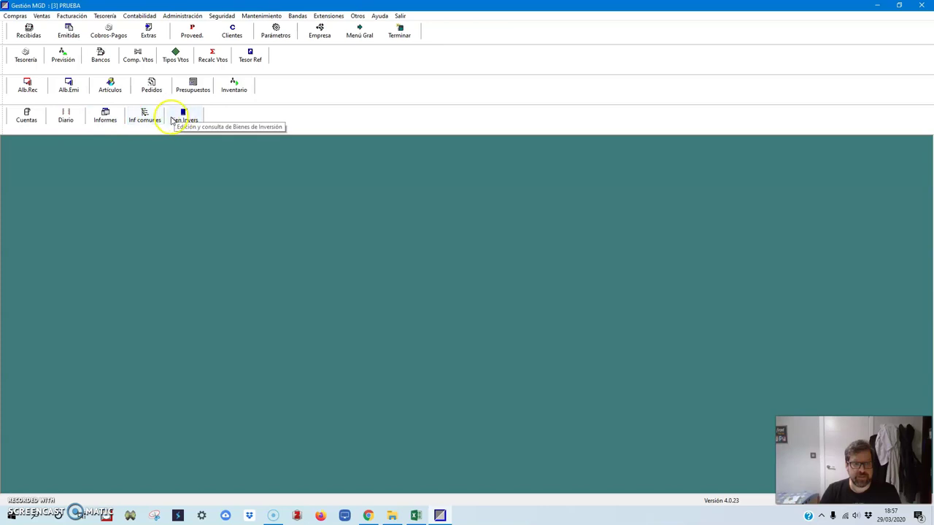
pyautogui.click(72, 118)
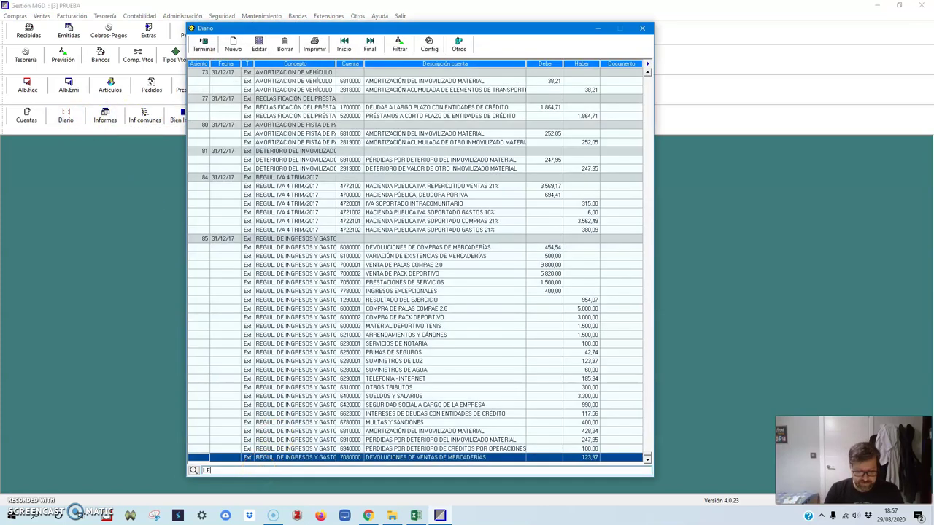
pyautogui.press('Return')
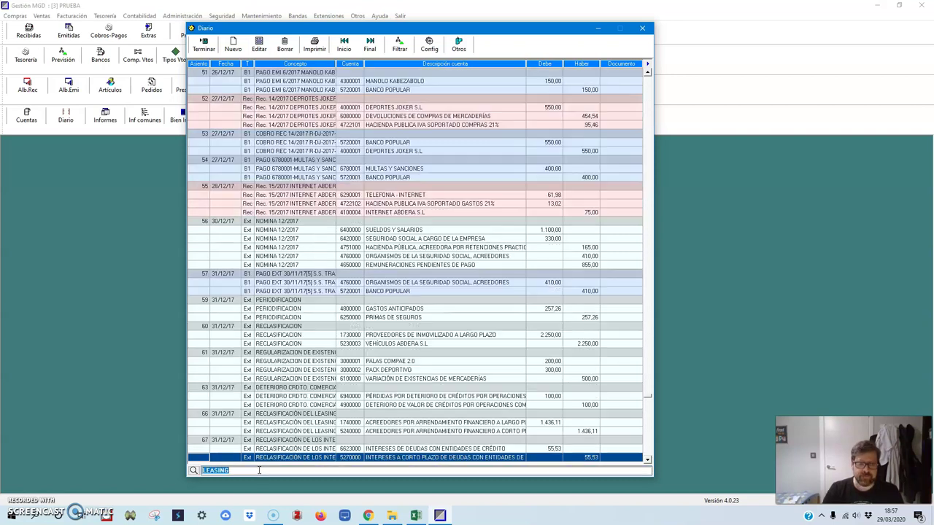
pyautogui.press('Up')
pyautogui.press('Up')
pyautogui.press('Up')
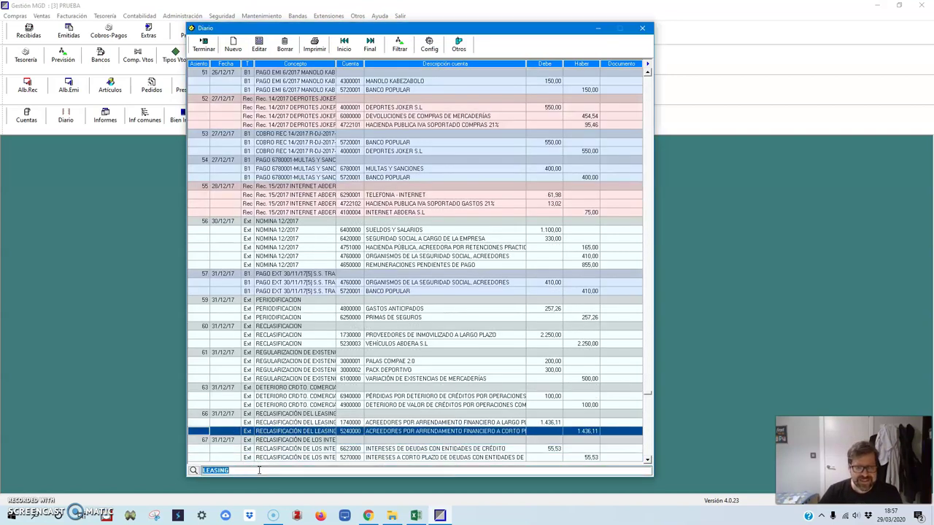
pyautogui.press('Up')
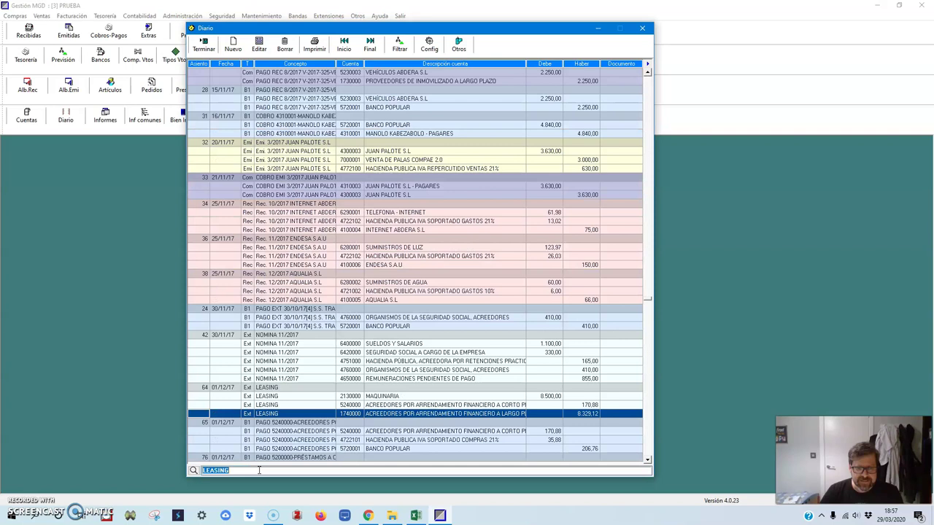
# Open the 01/12/17 LEASING entry and view its attached supporting PDF
pyautogui.doubleClick(369, 390)
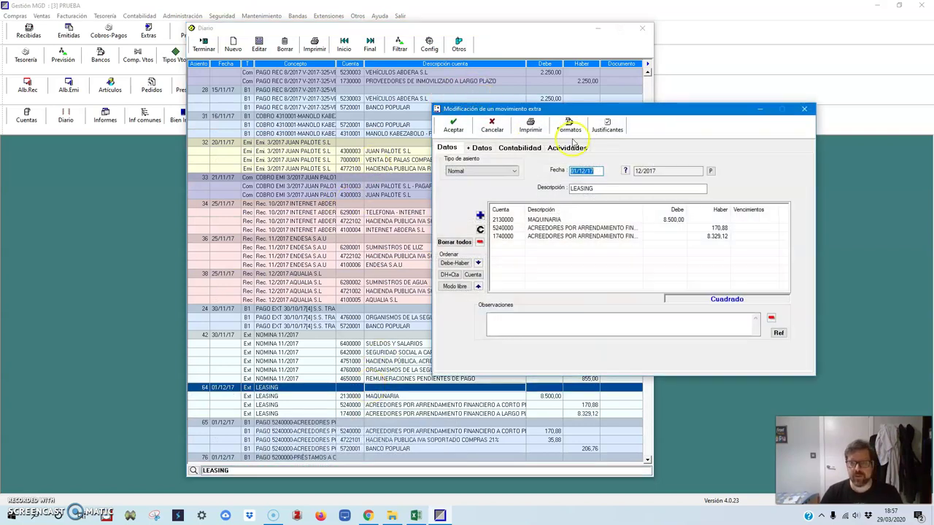
pyautogui.click(611, 132)
pyautogui.click(643, 136)
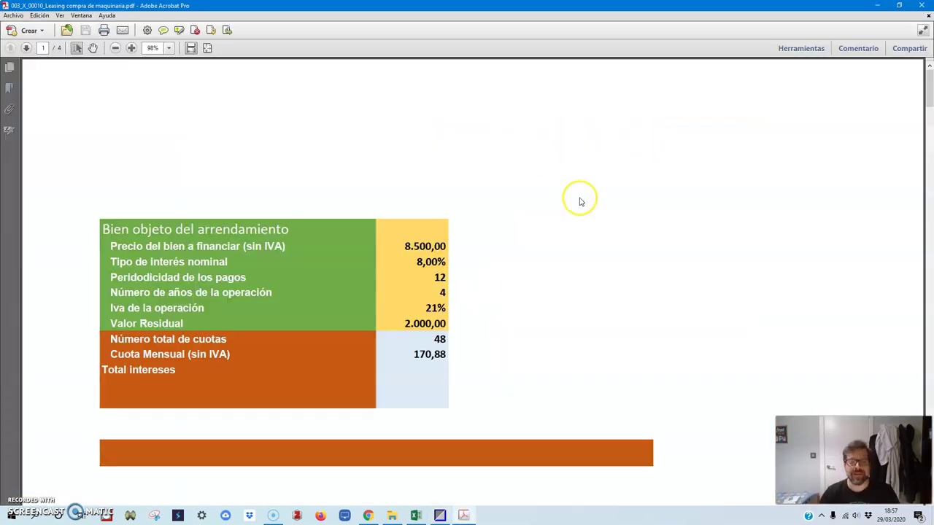
# Examine the Recuperación de coste of the first instalments in the PDF's leasing payment schedule
pyautogui.scroll(-5, 503, 238)
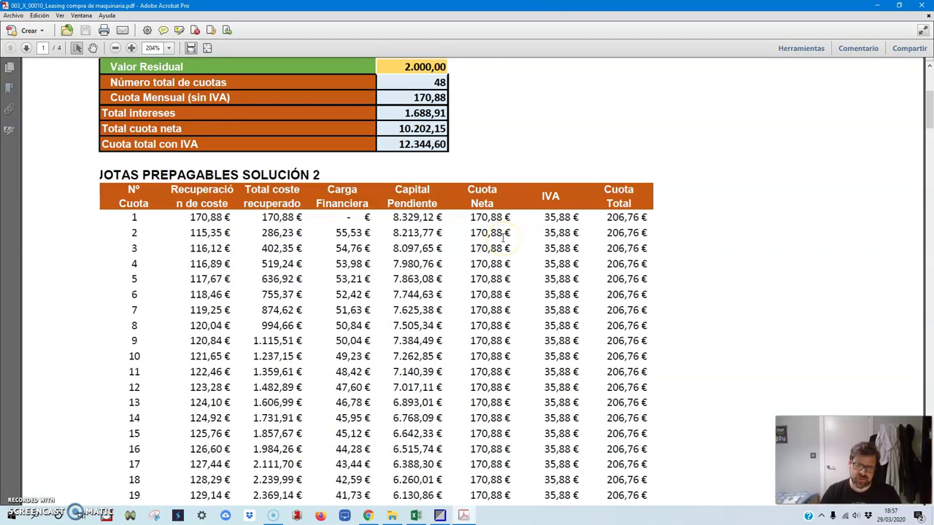
pyautogui.scroll(-2, 503, 235)
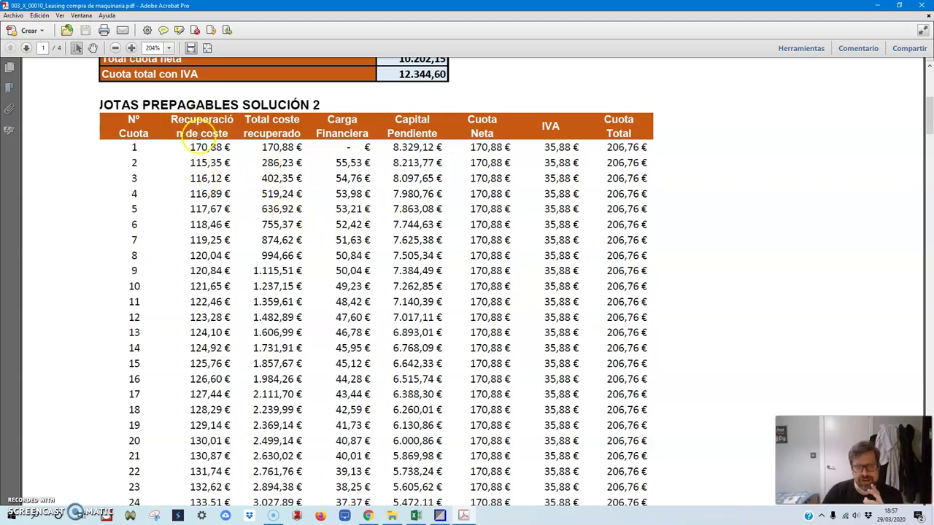
pyautogui.moveTo(187, 147); pyautogui.dragTo(232, 163)
pyautogui.click(209, 177)
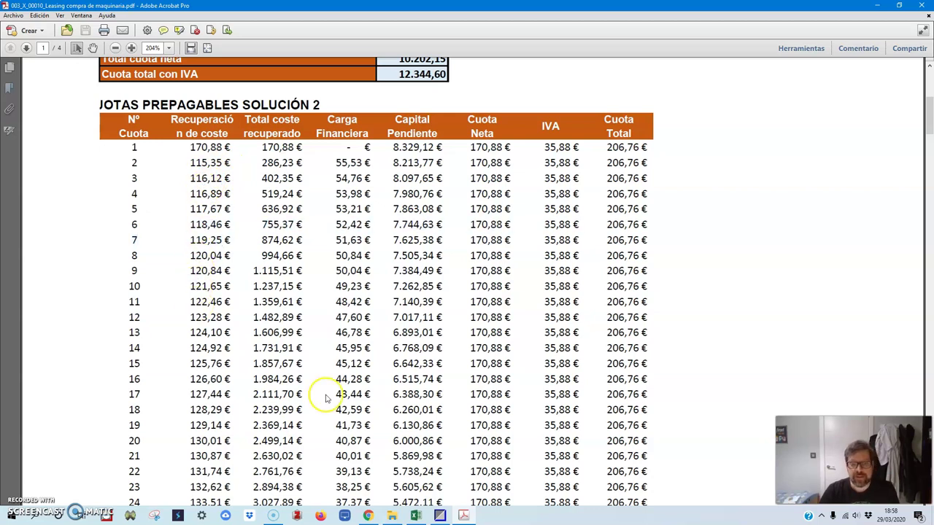
# Review the recuperación del coste limit for MAQUINARIA LEASING in Excel and switch back to the LEASING entry in Gestión MGD
pyautogui.click(415, 515)
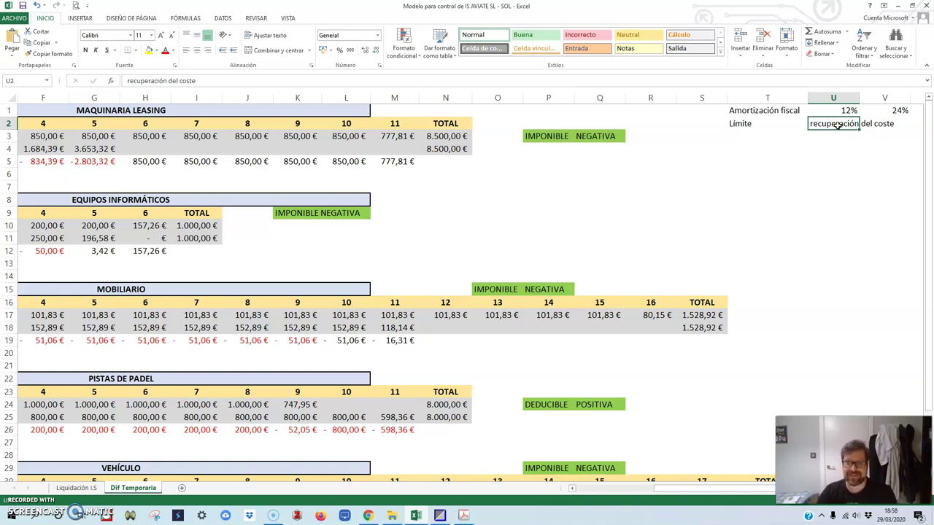
pyautogui.click(803, 161)
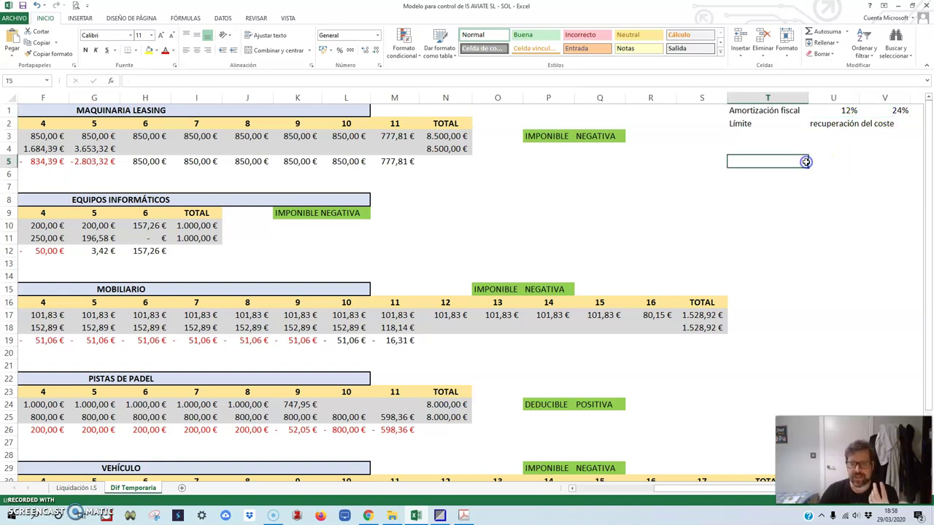
pyautogui.click(439, 515)
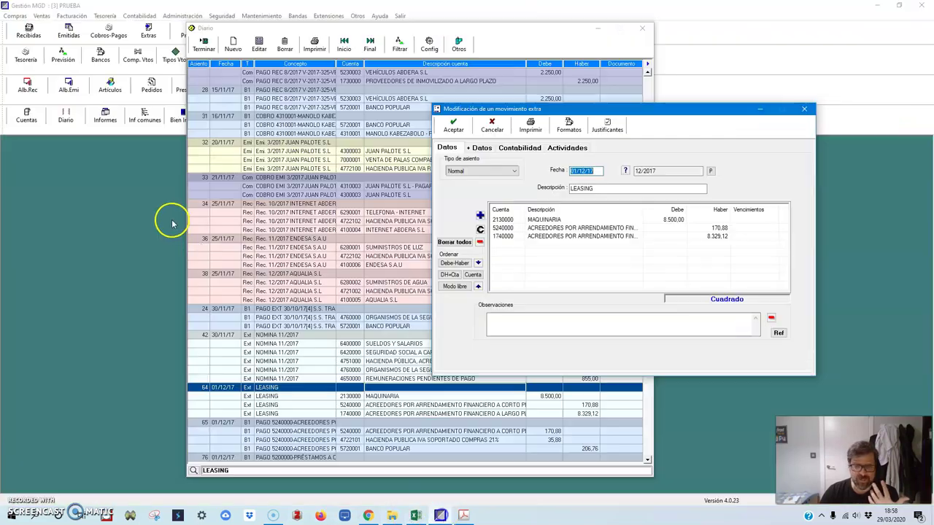
# Close the LEASING entry and the Diario, and select MAQUINARIA - LEASING in the Libro de Bienes de Inversión
pyautogui.click(453, 126)
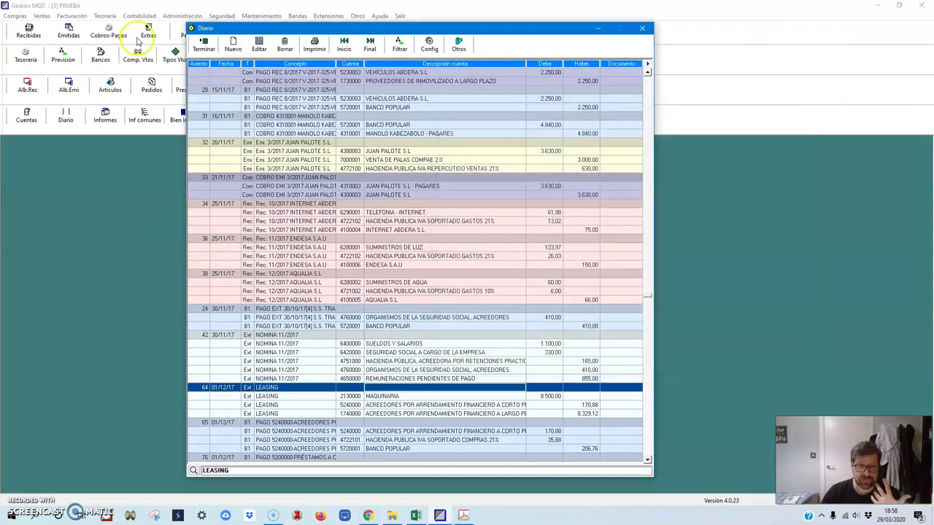
pyautogui.click(203, 44)
pyautogui.click(177, 119)
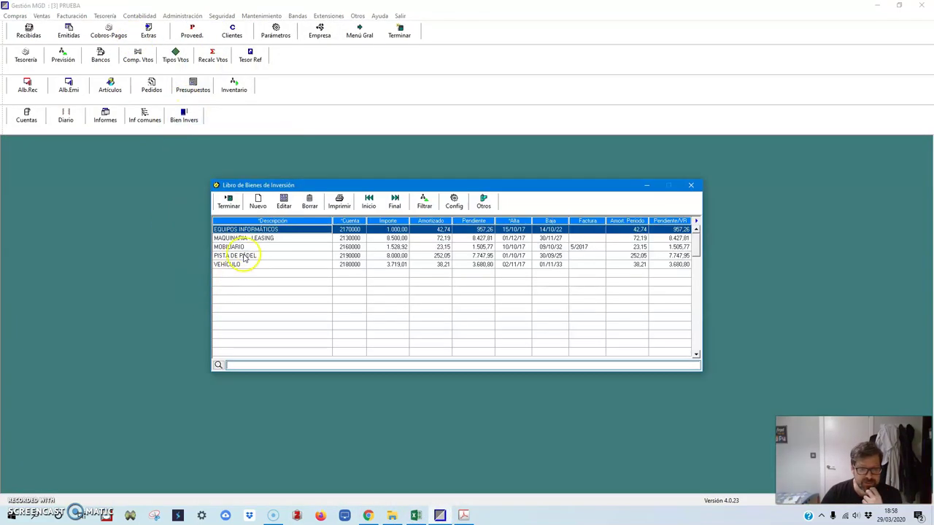
pyautogui.click(255, 241)
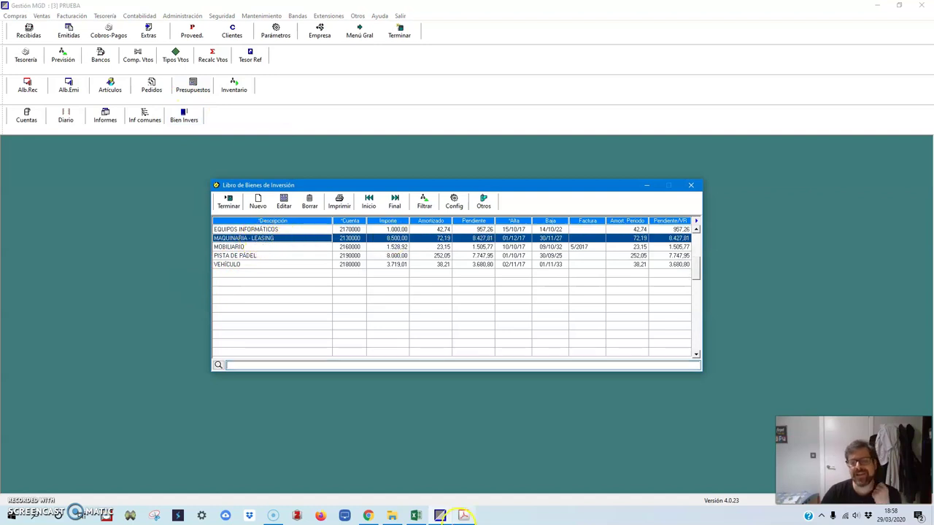
# Switch to Excel and calculate the 24% leasing limit in cell T5 of the Dif Temporaria sheet with =8500*0,24
pyautogui.click(463, 514)
pyautogui.click(415, 514)
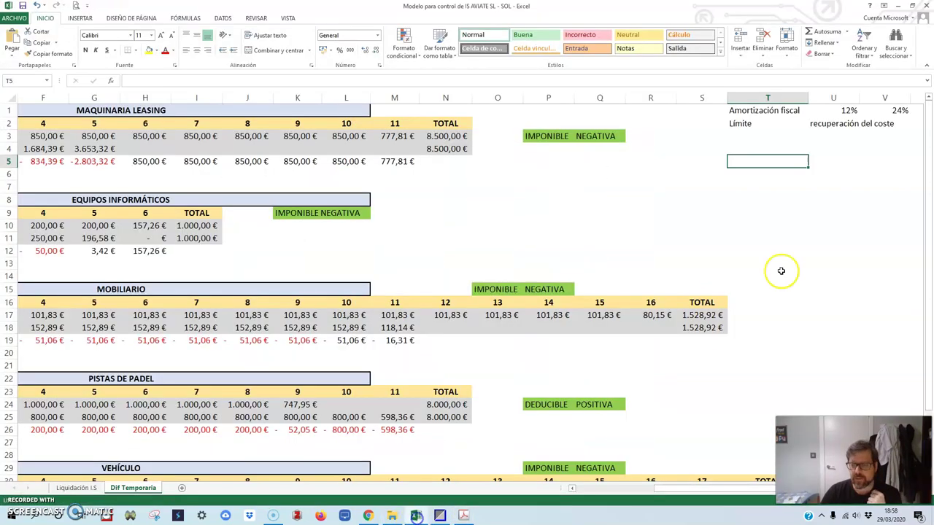
pyautogui.write('8500*=0')
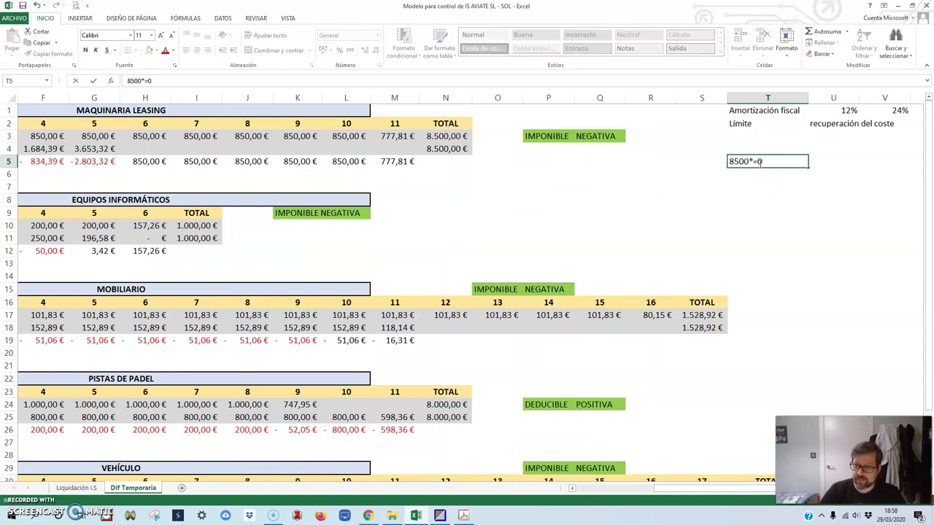
pyautogui.click(728, 162)
pyautogui.write('=')
pyautogui.press('Return')
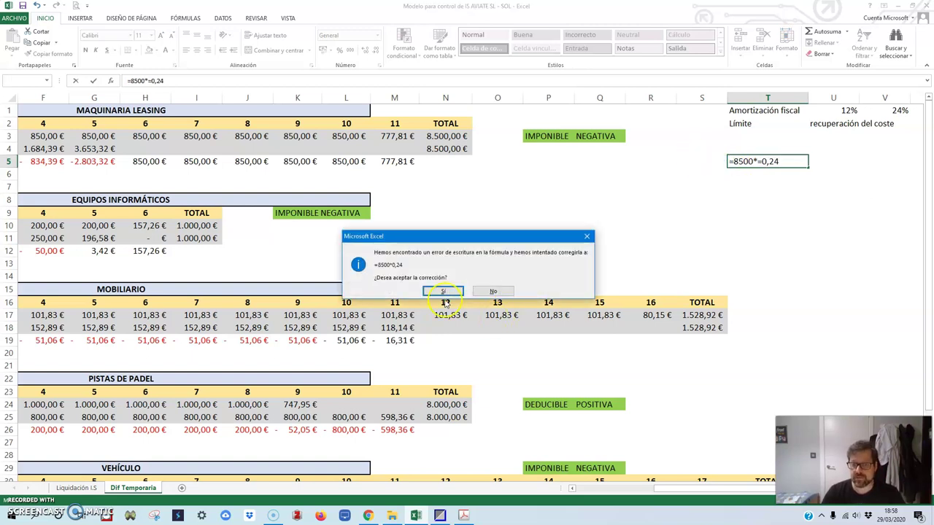
pyautogui.click(443, 292)
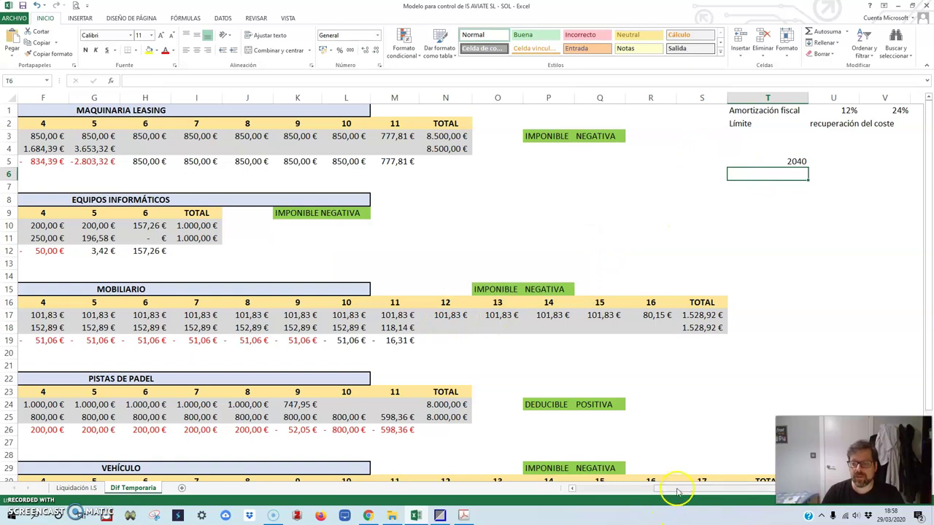
# Compare the MAQUINARIA LEASING amortización fiscal for years 2 to 4 with the Límite recuperación del coste note
pyautogui.moveTo(677, 492); pyautogui.dragTo(629, 493)
pyautogui.click(87, 149)
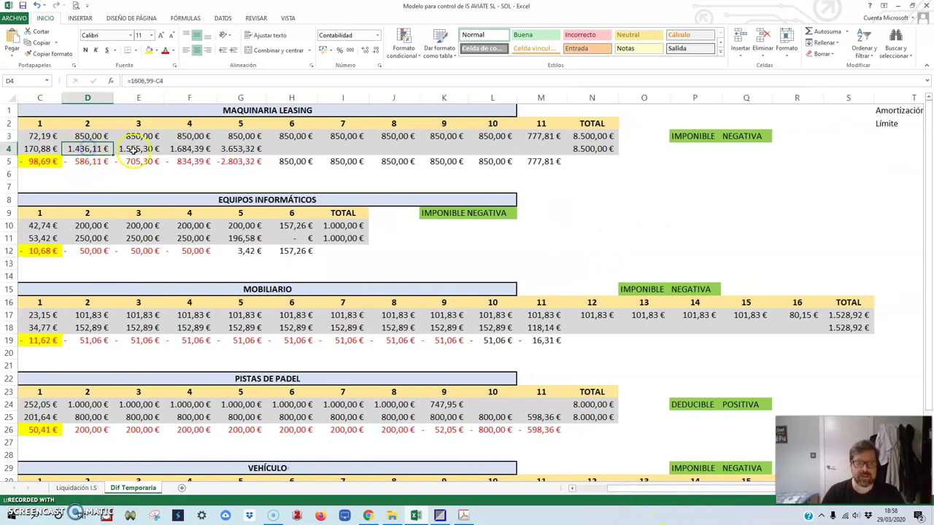
pyautogui.click(135, 149)
pyautogui.click(174, 149)
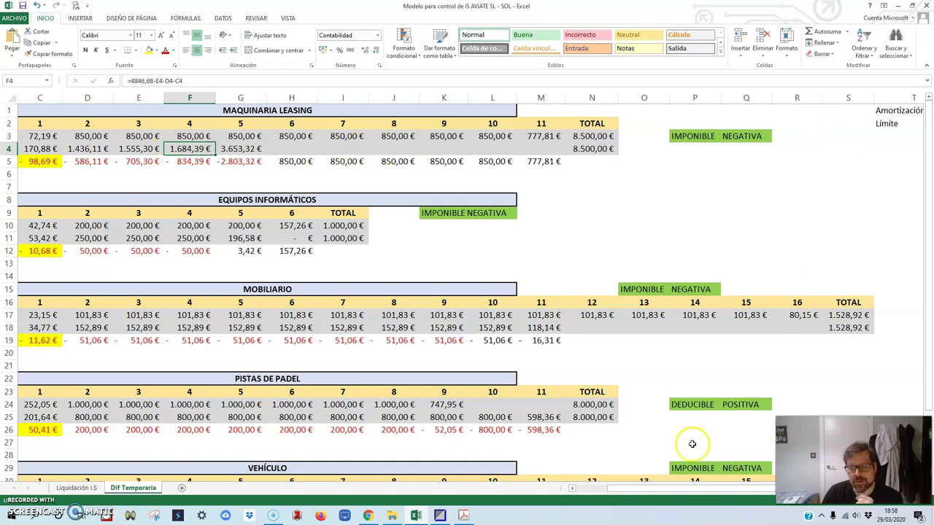
pyautogui.moveTo(693, 488); pyautogui.dragTo(735, 485)
pyautogui.moveTo(754, 124); pyautogui.dragTo(827, 123)
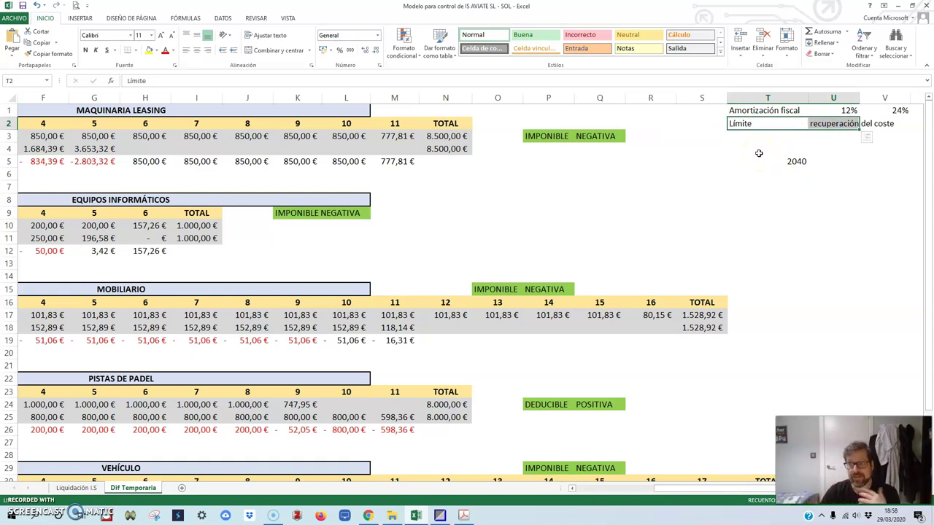
# Recheck the leasing amortización fiscal of years 2, 3 and 4 against the limit calculated in T5
pyautogui.moveTo(675, 488); pyautogui.dragTo(597, 487)
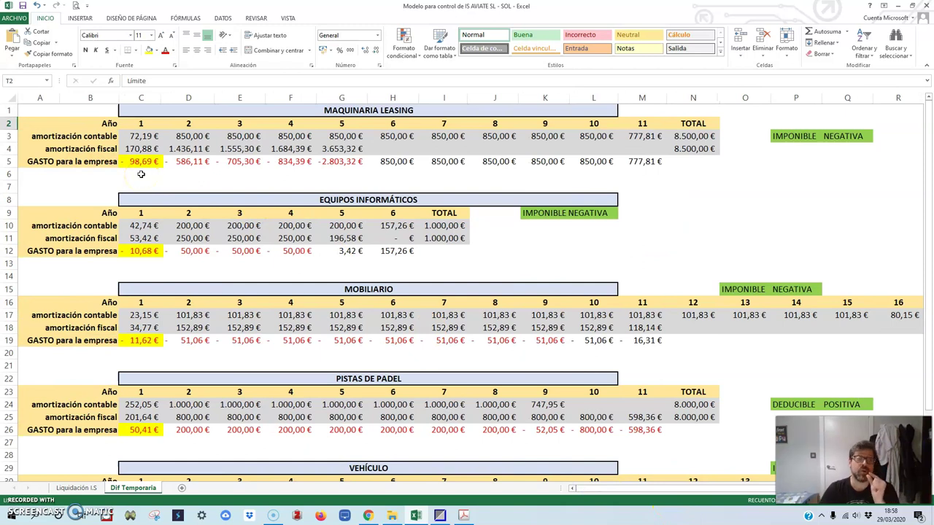
pyautogui.click(181, 150)
pyautogui.click(231, 149)
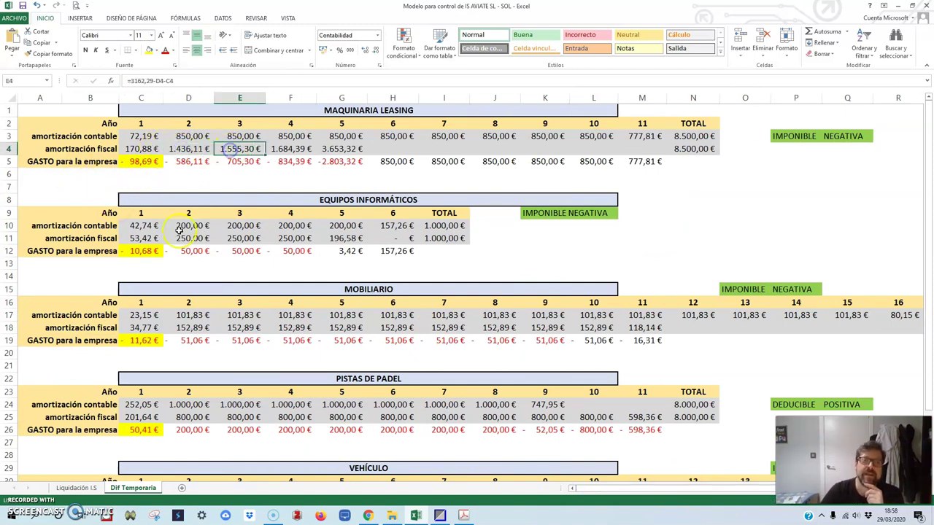
pyautogui.click(283, 152)
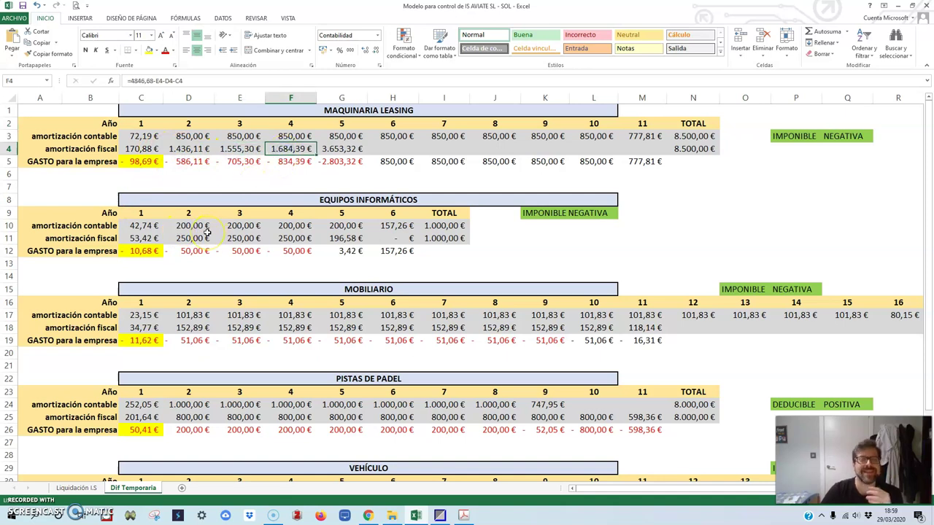
pyautogui.hscroll(3, 679, 488)
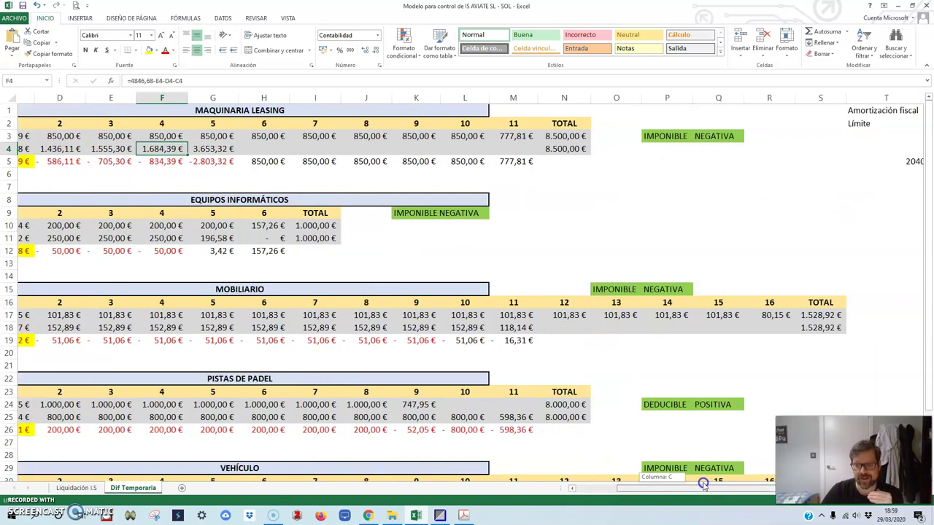
pyautogui.click(903, 159)
pyautogui.click(43, 150)
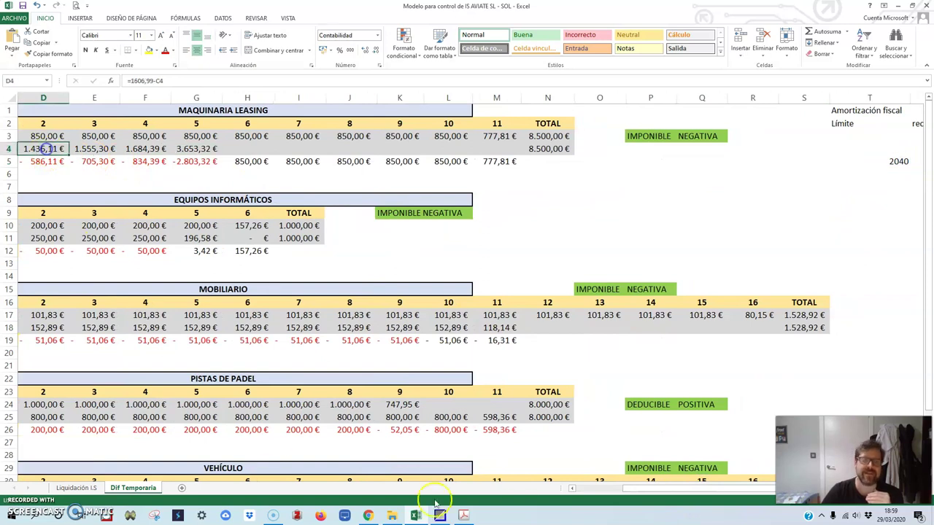
pyautogui.hscroll(-3, 620, 491)
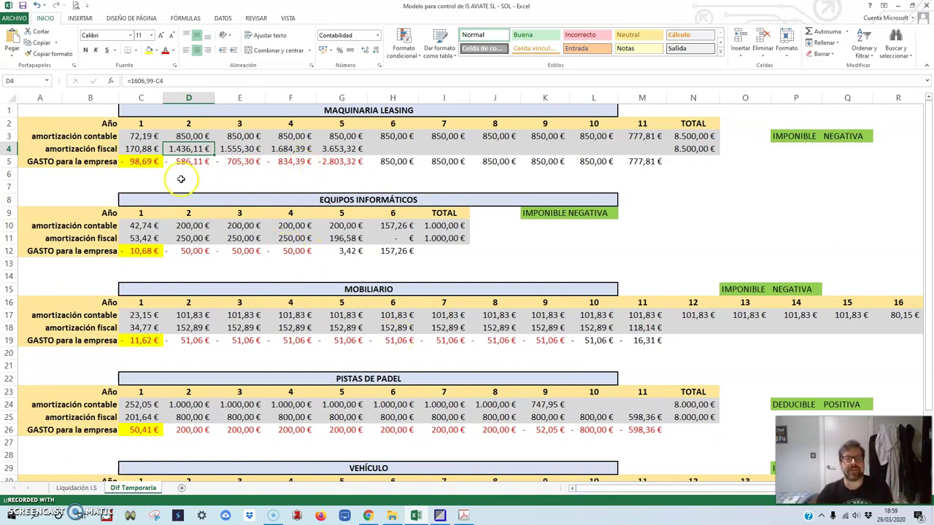
# Review the MAQUINARIA LEASING totals, the year 5 amortización fiscal and the year 11 amortización contable
pyautogui.click(685, 137)
pyautogui.click(686, 149)
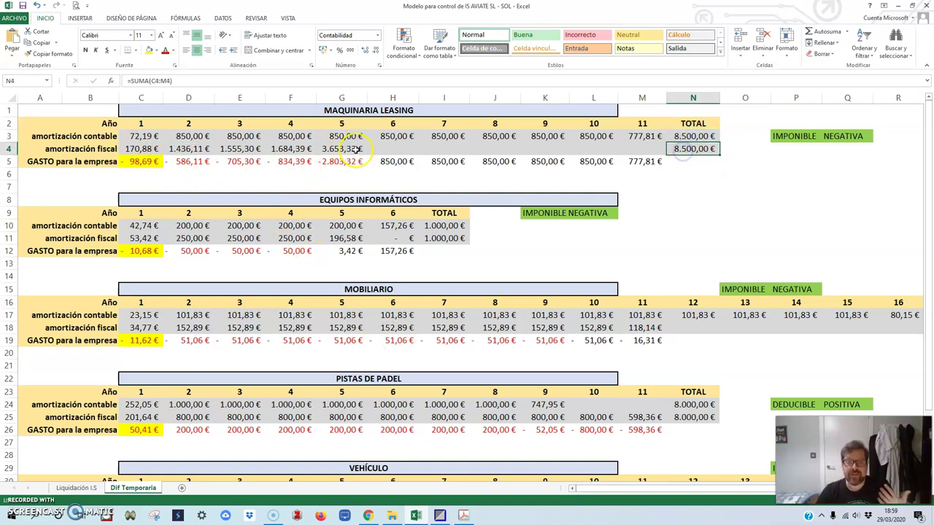
pyautogui.click(355, 148)
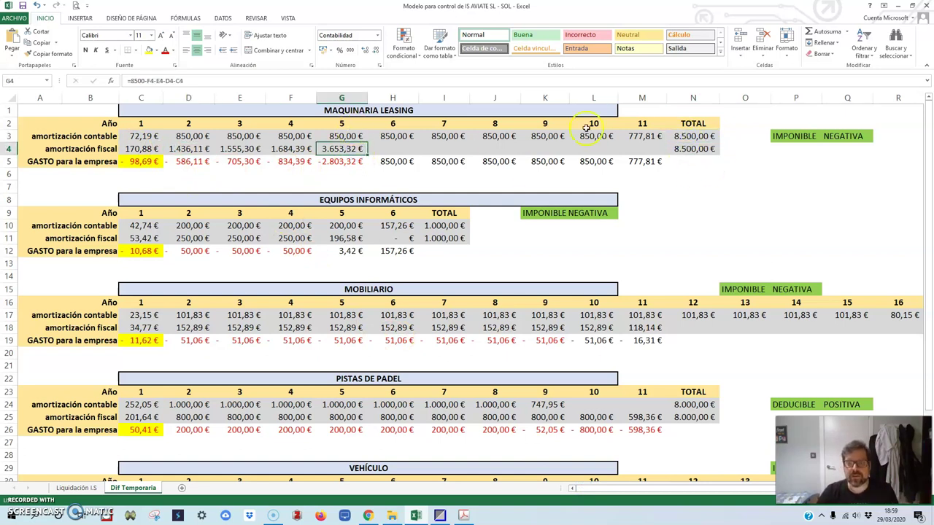
pyautogui.click(636, 137)
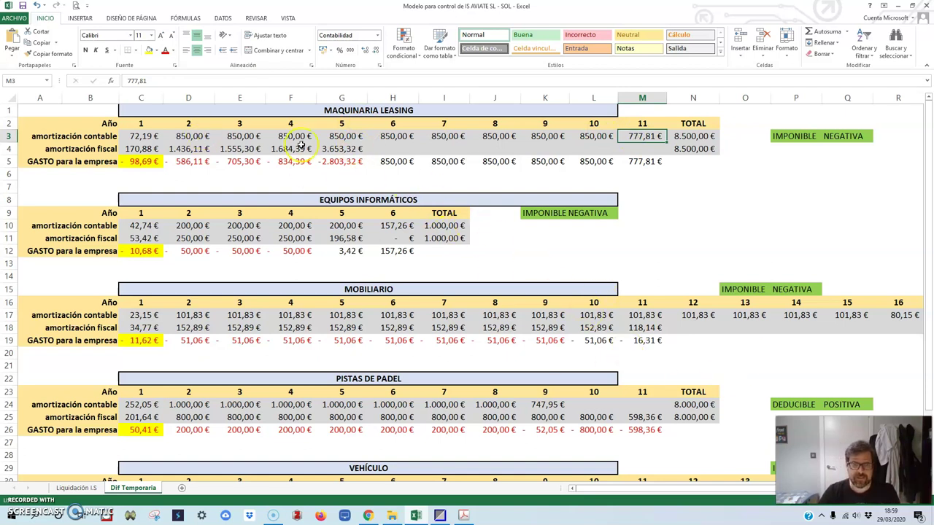
# Compare the leasing GASTO para la empresa in year 1 with the year 11 amortización values and the IMPONIBLE NEGATIVA label
pyautogui.click(133, 163)
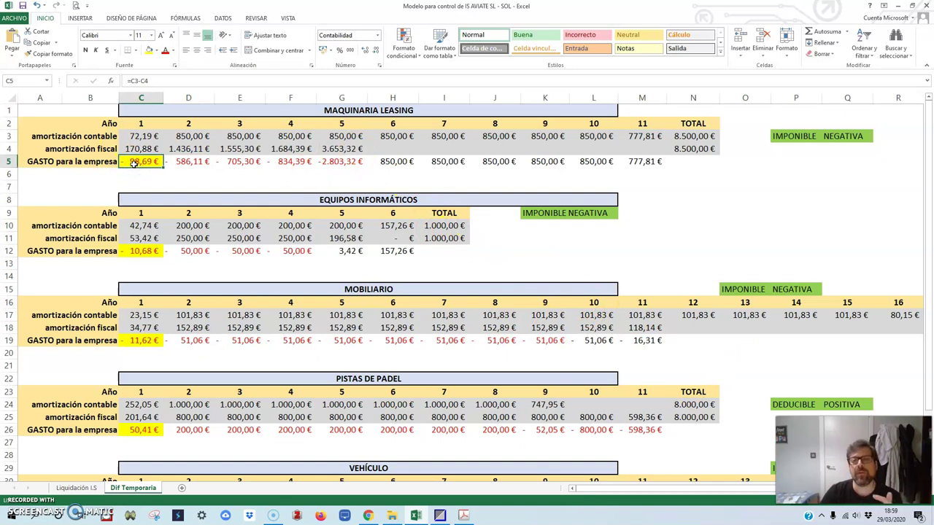
pyautogui.click(632, 138)
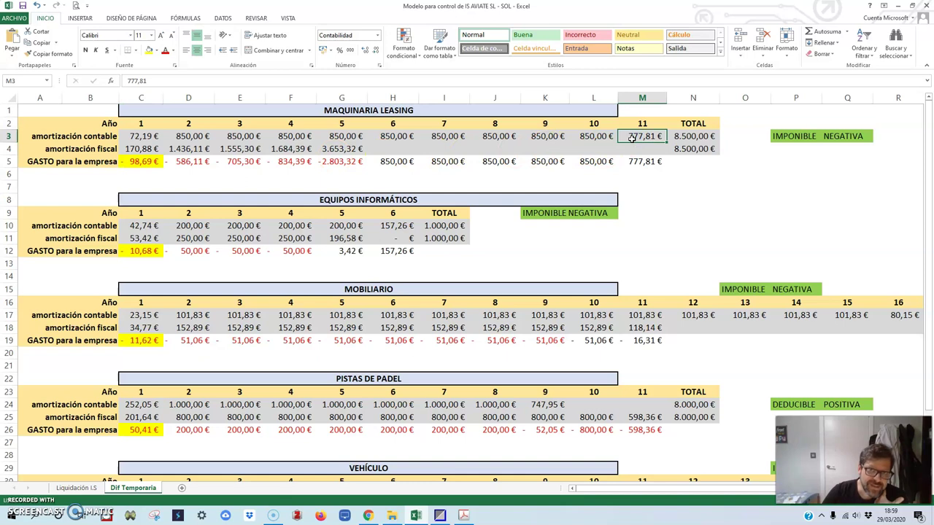
pyautogui.click(639, 148)
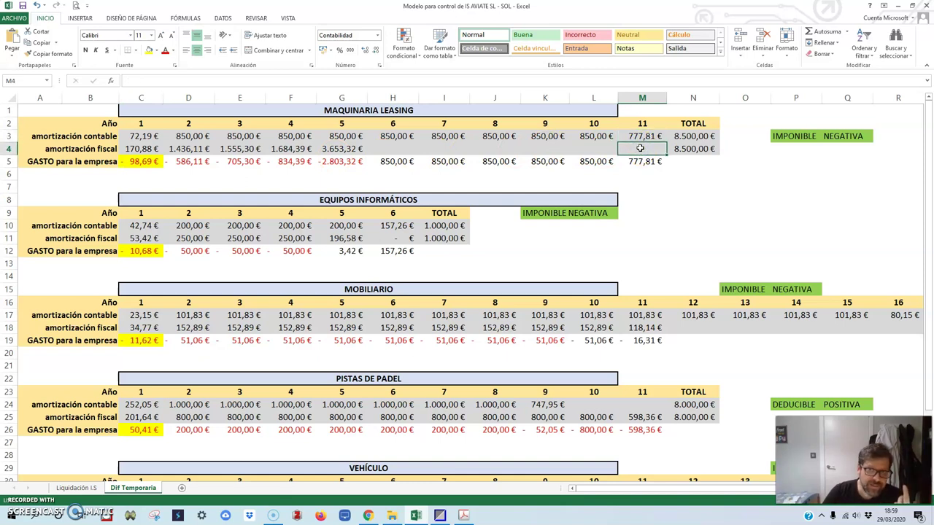
pyautogui.click(644, 139)
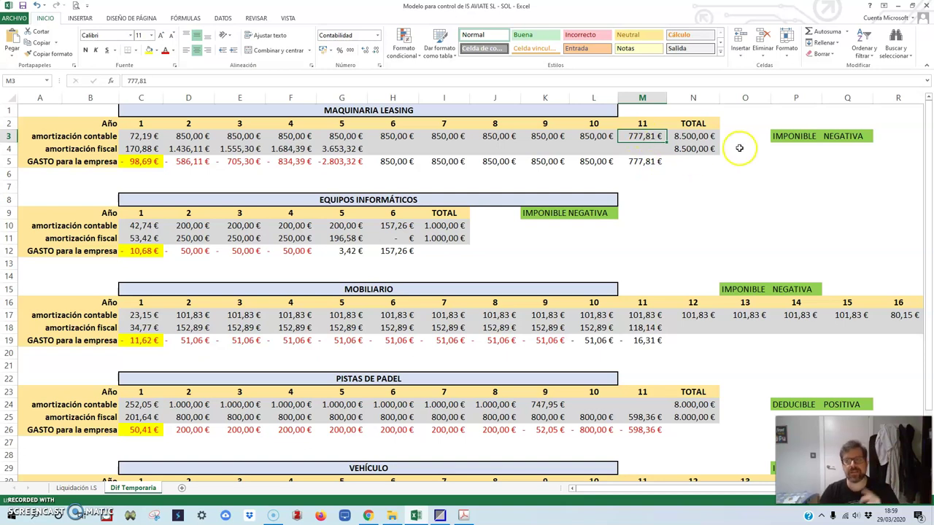
pyautogui.click(781, 137)
pyautogui.click(881, 136)
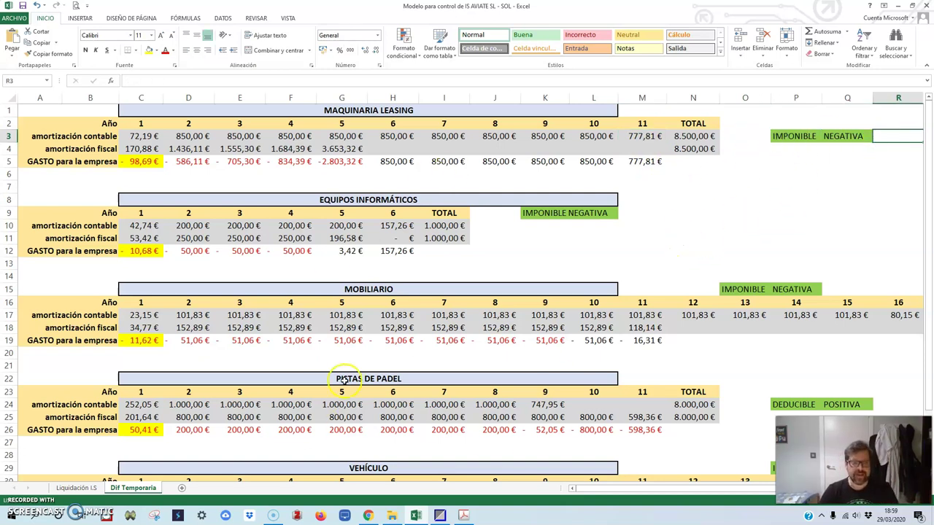
# Check the EPI, VEHÍCULO and MOBILIARIO differences in Liquidación I.S, and view the year 1 EQUIPOS INFORMÁTICOS and MOBILIARIO figures in Dif Temporaria
pyautogui.click(76, 487)
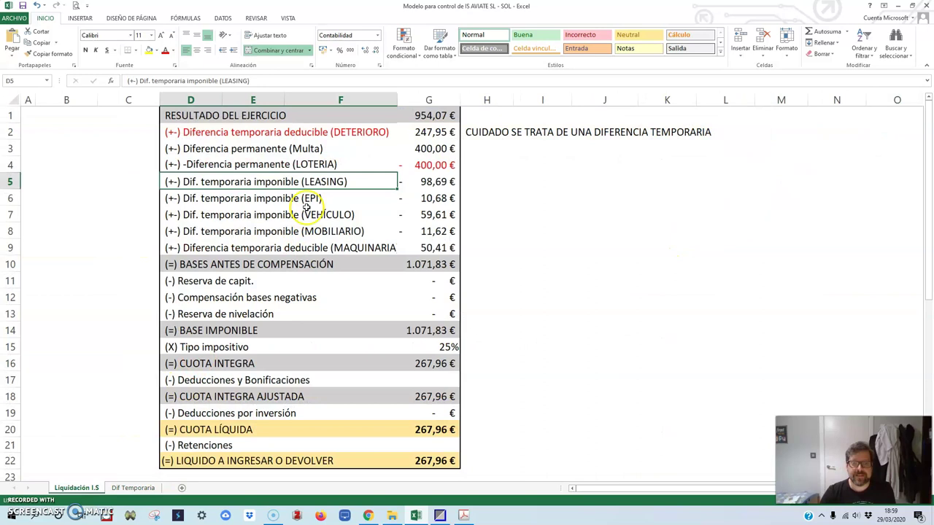
pyautogui.click(431, 165)
pyautogui.click(417, 198)
pyautogui.click(417, 215)
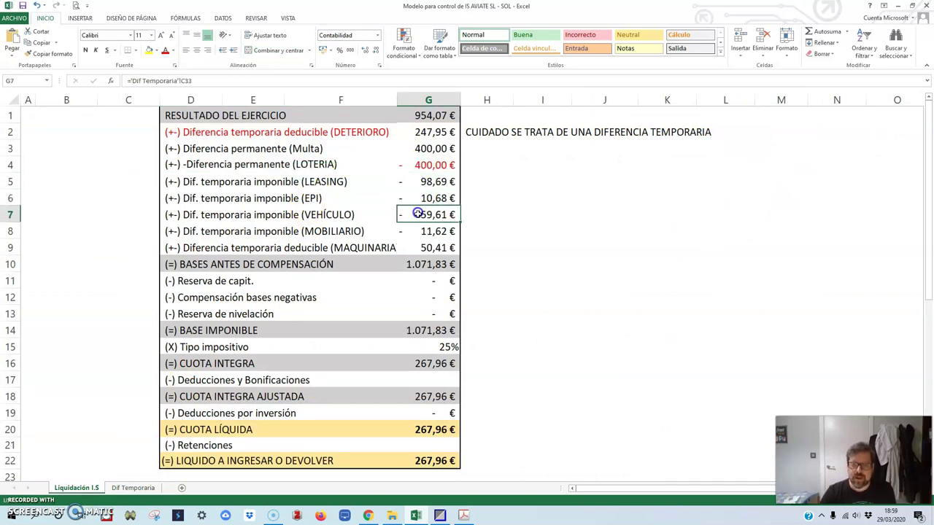
pyautogui.click(418, 231)
pyautogui.click(133, 487)
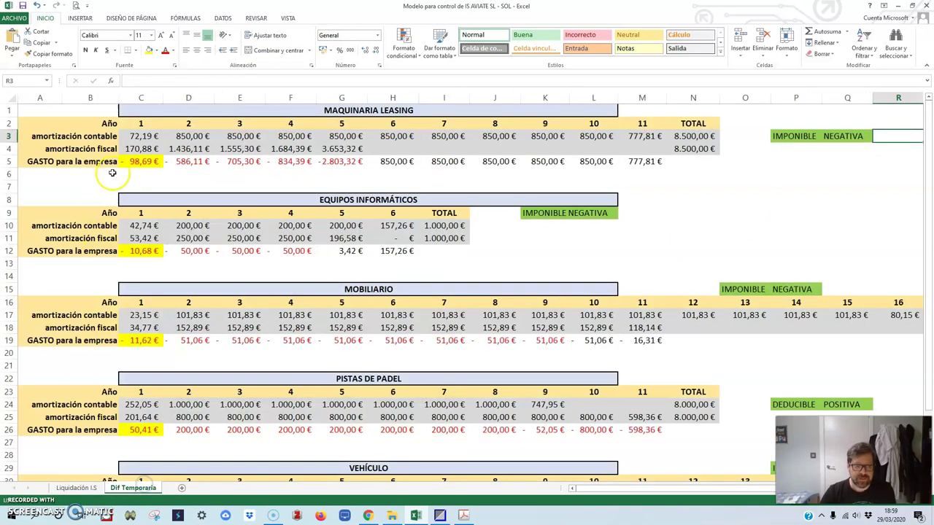
pyautogui.click(141, 225)
pyautogui.click(140, 250)
pyautogui.click(136, 341)
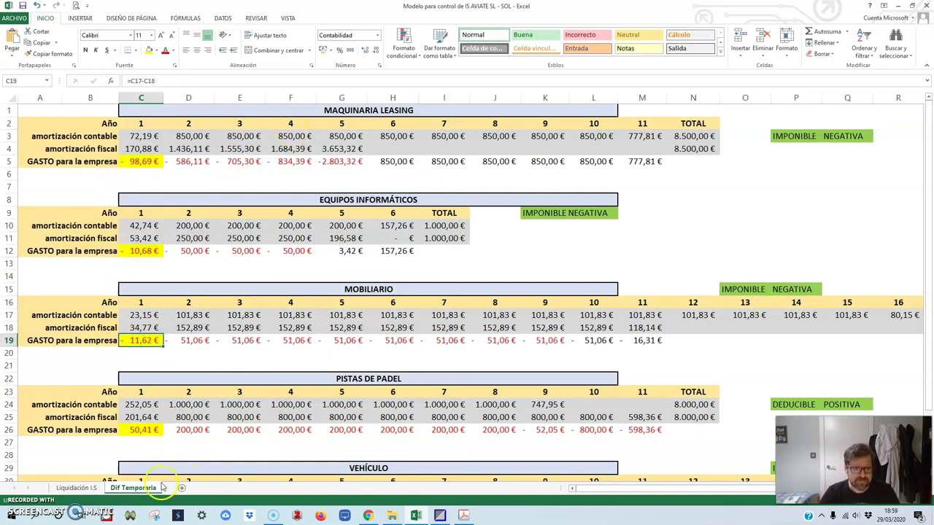
# Review the Liquidación I.S rows from BASES ANTES DE COMPENSACIÓN through Tipo impositivo to CUOTA INTEGRA
pyautogui.click(76, 487)
pyautogui.scroll(-1, 434, 189)
pyautogui.scroll(1, 434, 190)
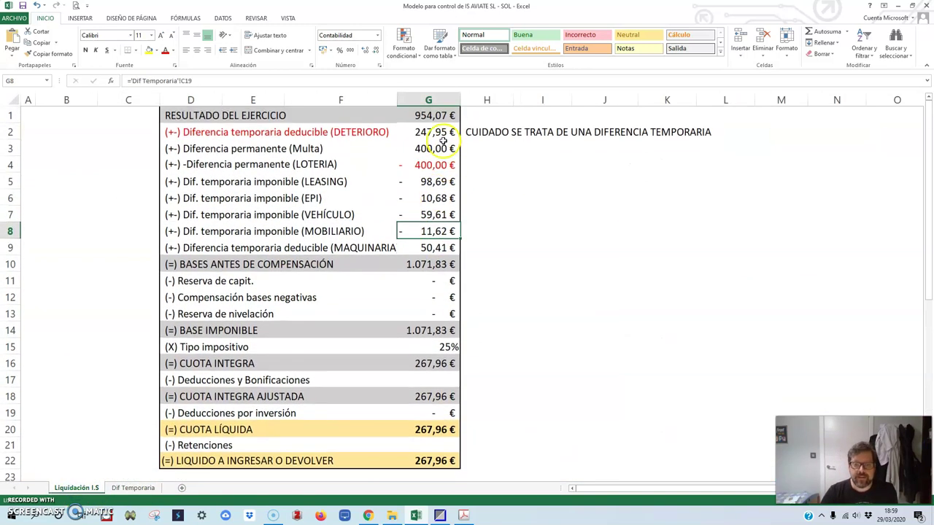
pyautogui.click(430, 266)
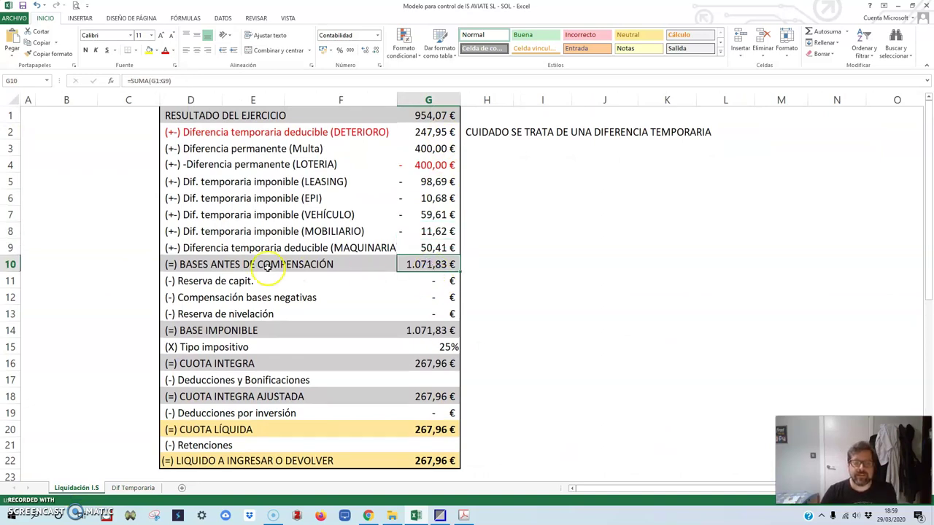
pyautogui.click(431, 313)
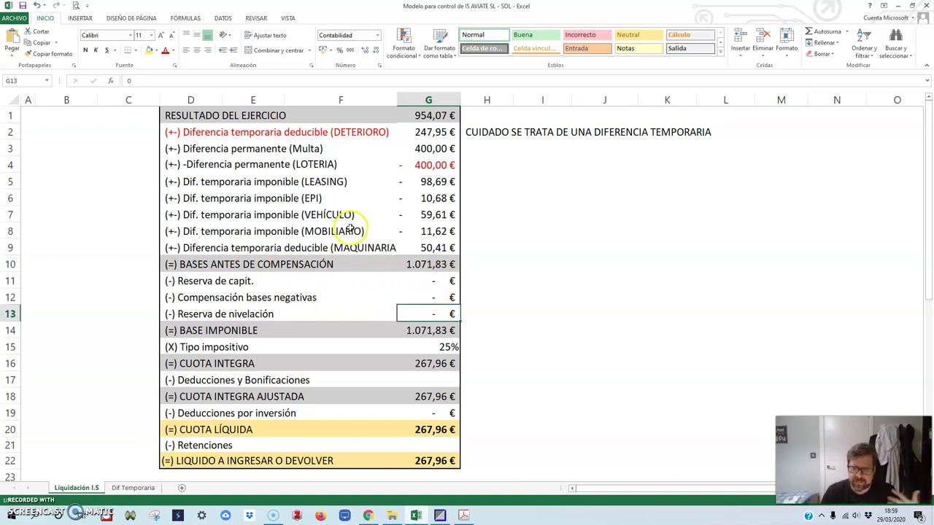
pyautogui.click(422, 296)
pyautogui.click(429, 346)
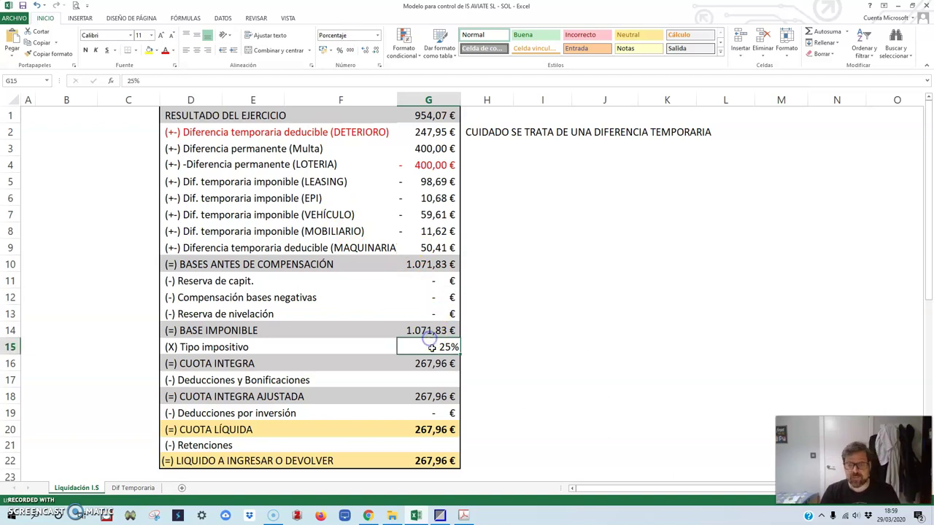
pyautogui.click(428, 367)
# Examine the LIQUIDO A INGRESAR O DEVOLVER formula and the CONTABILIDAD and Ajuste Rdo Ejercicio entries below it
pyautogui.scroll(-4, 517, 345)
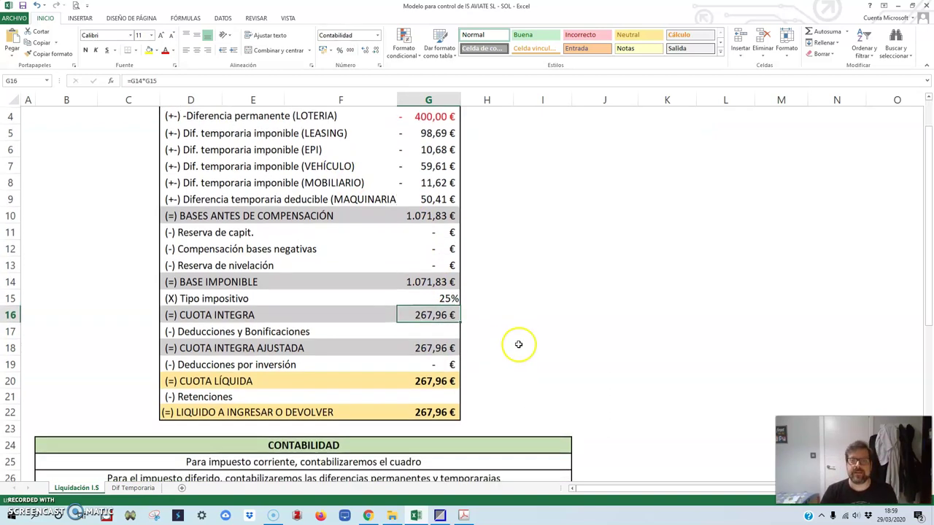
pyautogui.click(414, 262)
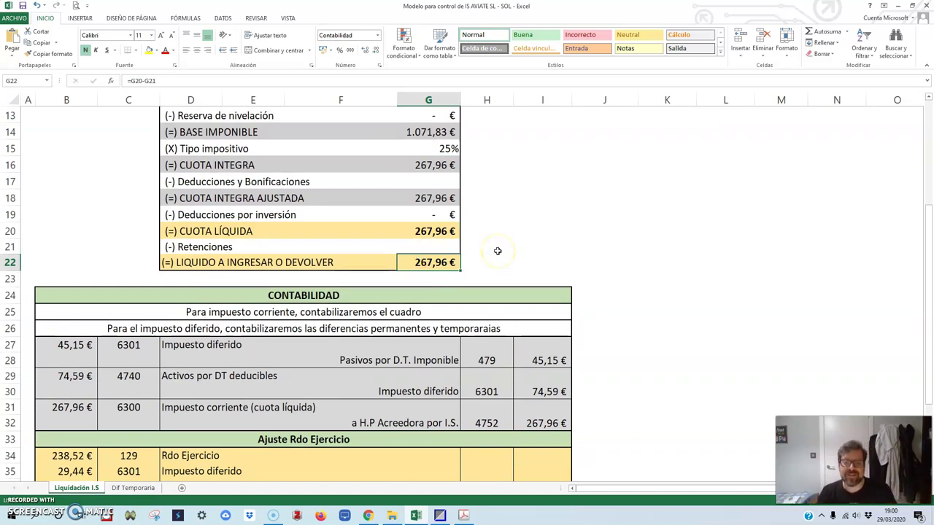
pyautogui.scroll(-1, 510, 241)
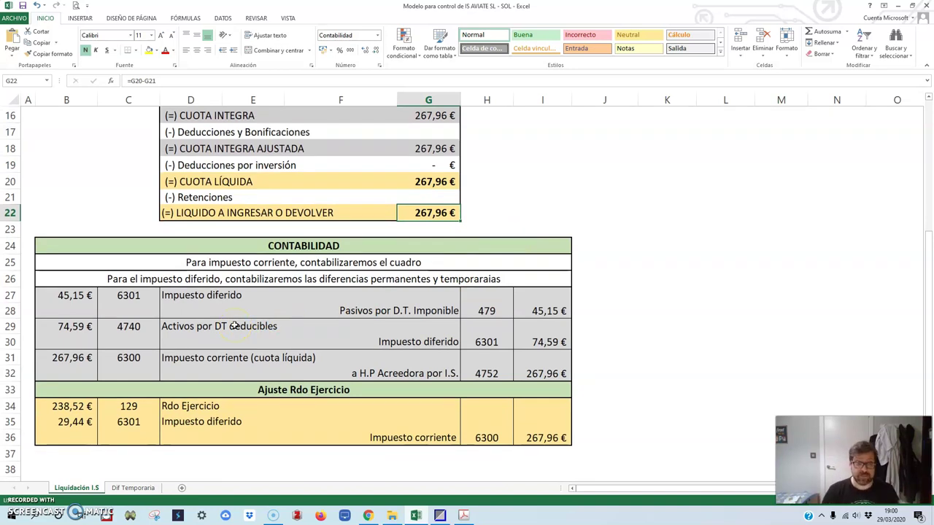
# Examine the deferred tax entries pairing Impuesto diferido with Pasivos por D.T. Imponible and Activos por DT deducibles with Impuesto diferido
pyautogui.click(412, 313)
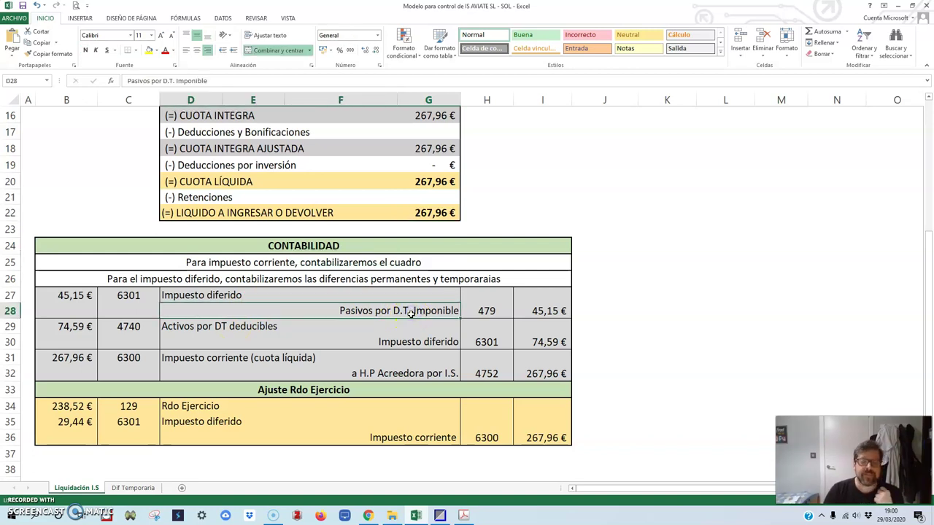
pyautogui.moveTo(121, 295); pyautogui.dragTo(466, 310)
pyautogui.click(184, 297)
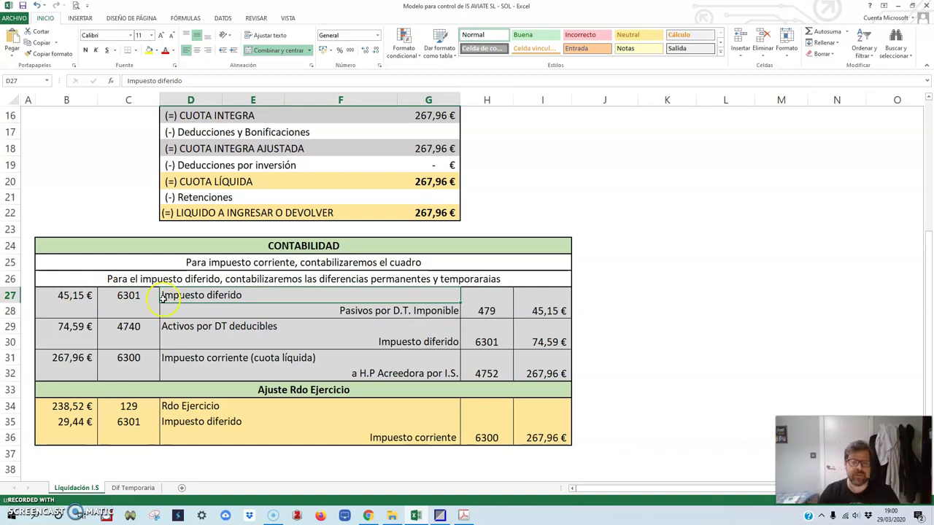
pyautogui.click(409, 314)
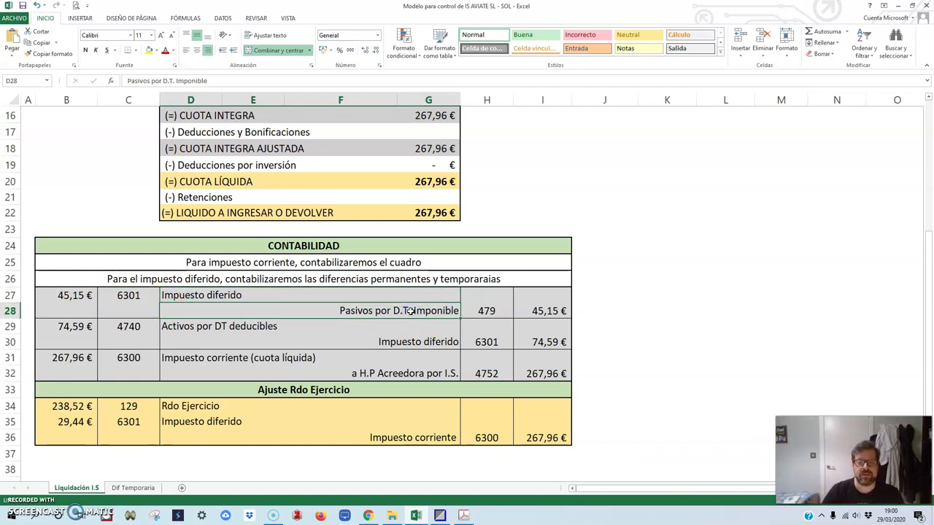
pyautogui.click(232, 330)
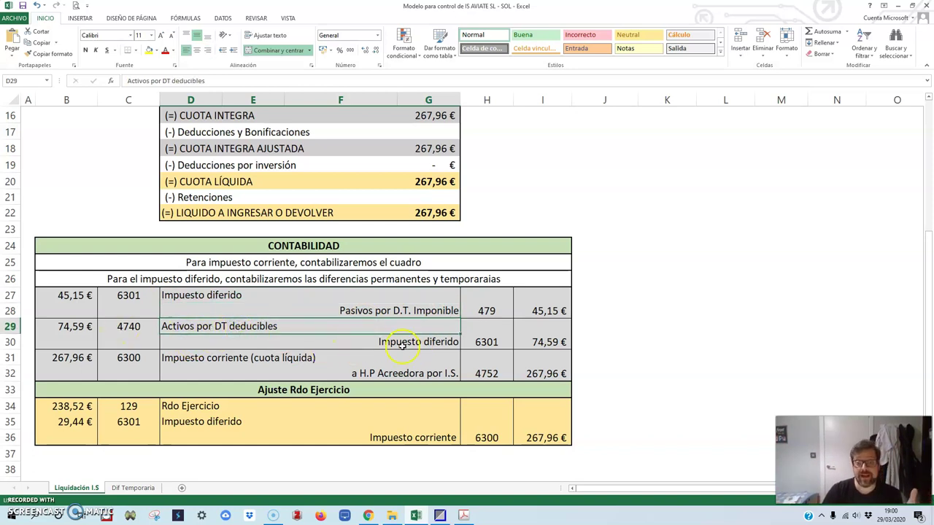
pyautogui.click(401, 346)
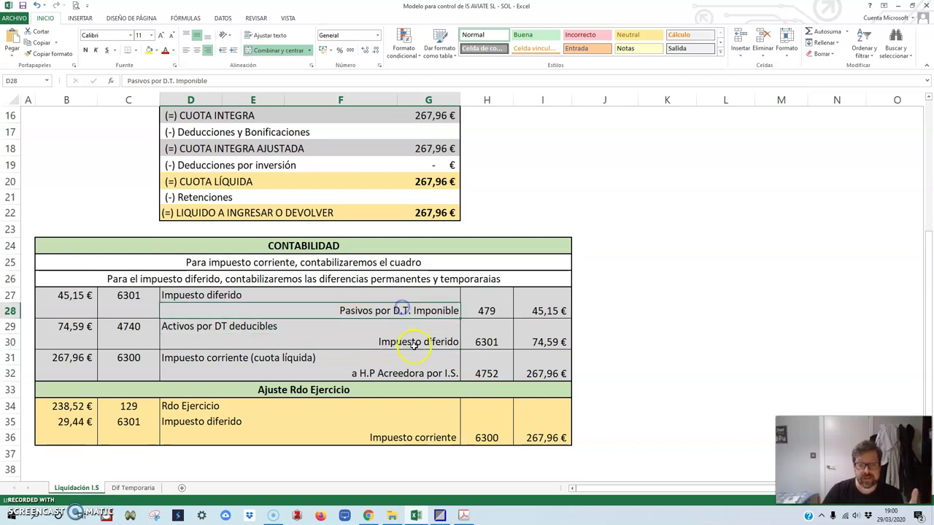
# Check the permanent and temporary difference amounts from DETERIORO to MAQUINARIA against the CONTABILIDAD section, including the negative ones from LOTERIA to MOBILIARIO
pyautogui.scroll(5, 402, 308)
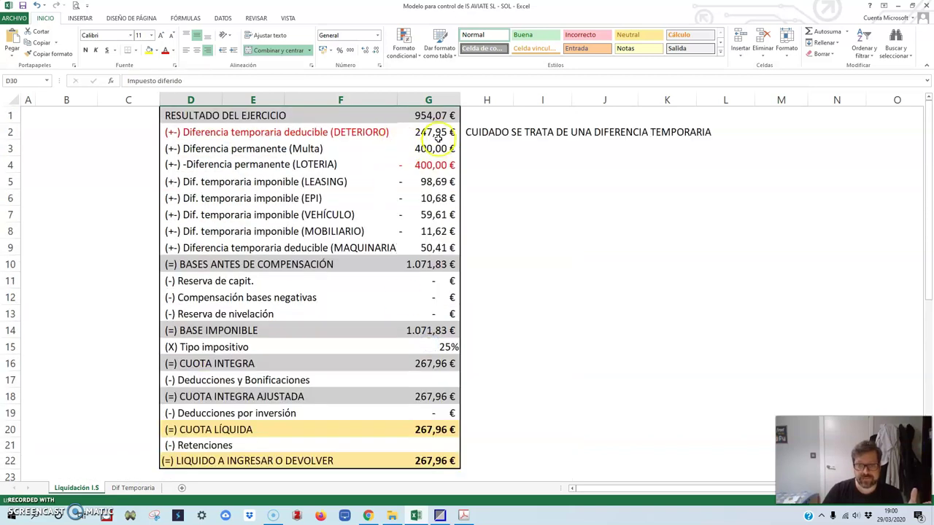
pyautogui.moveTo(436, 135); pyautogui.dragTo(428, 244)
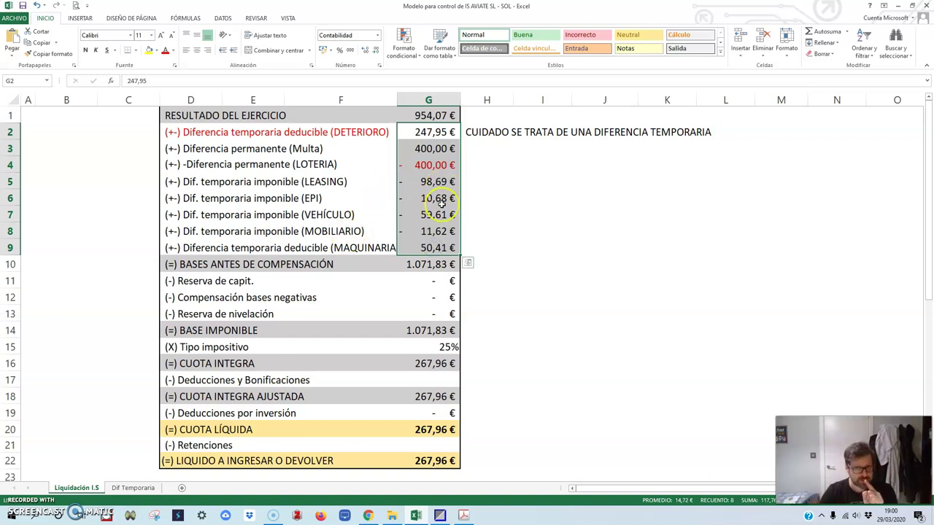
pyautogui.scroll(-6, 431, 219)
pyautogui.click(531, 261)
pyautogui.scroll(6, 307, 244)
pyautogui.moveTo(430, 165); pyautogui.dragTo(425, 231)
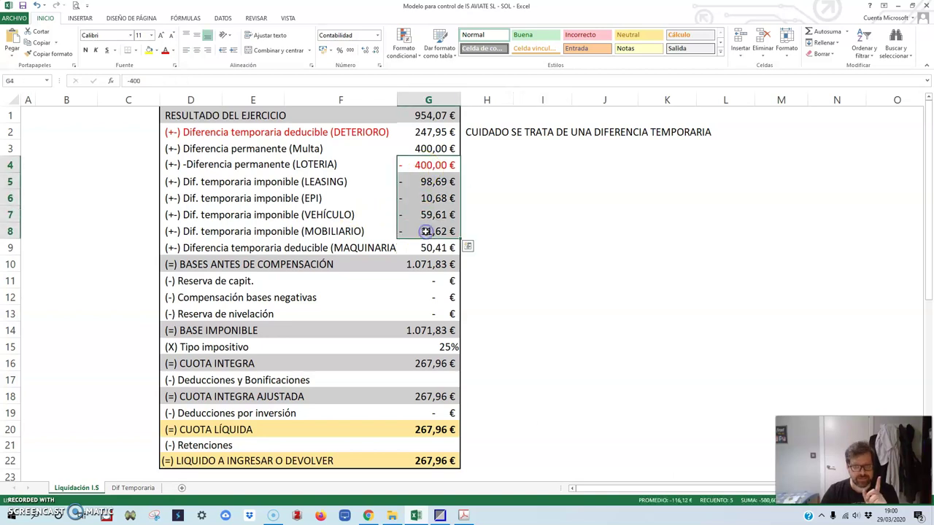
# Compare the LIQUIDO A INGRESAR O DEVOLVER amount with the Impuesto corriente entry and its H.P Acreedora por I.S. amount
pyautogui.scroll(-7, 425, 233)
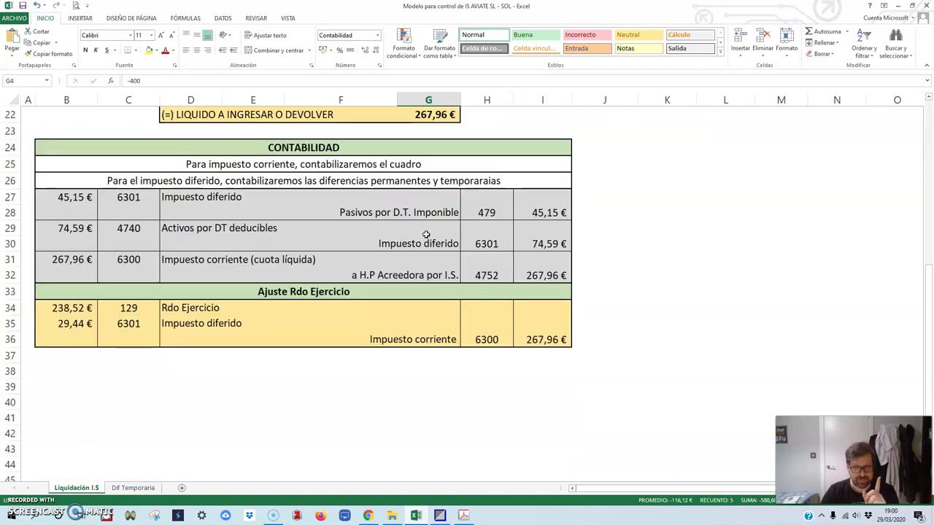
pyautogui.click(179, 261)
pyautogui.scroll(1, 328, 212)
pyautogui.click(446, 164)
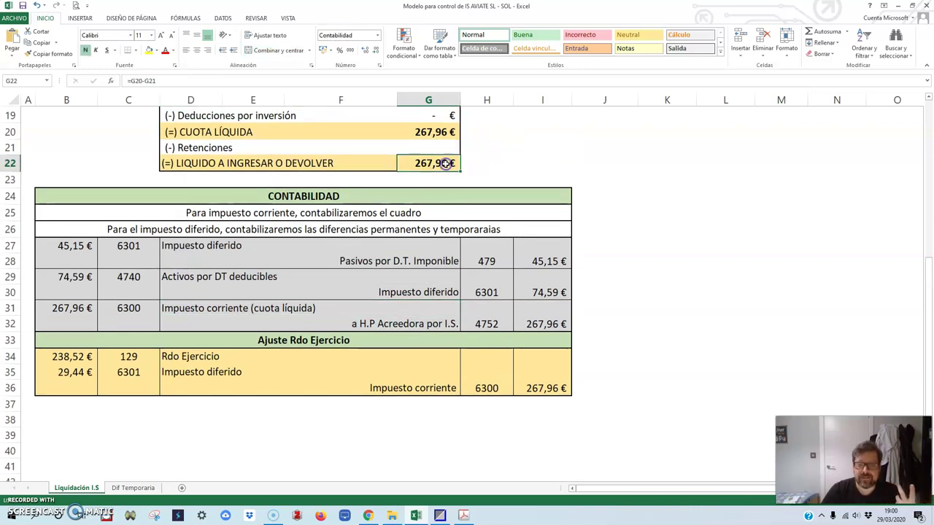
pyautogui.click(552, 325)
pyautogui.click(423, 166)
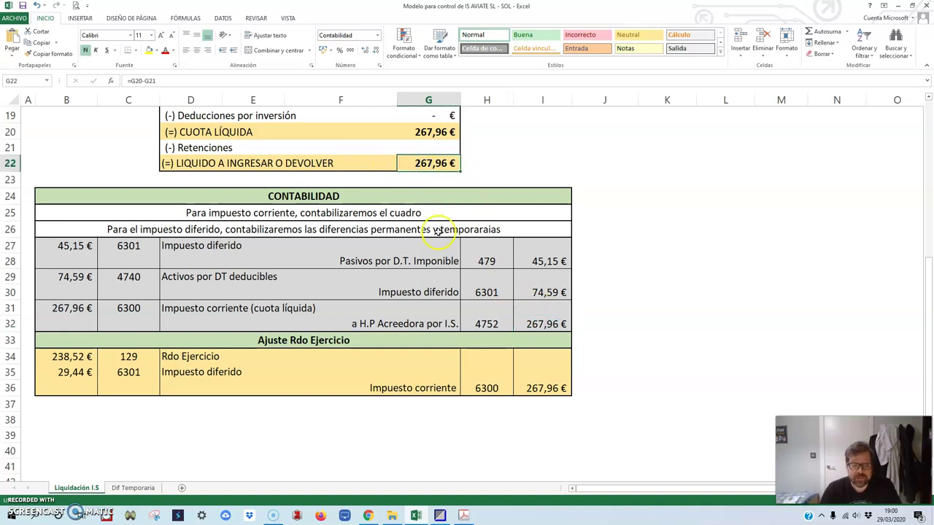
pyautogui.scroll(2, 425, 200)
pyautogui.click(446, 150)
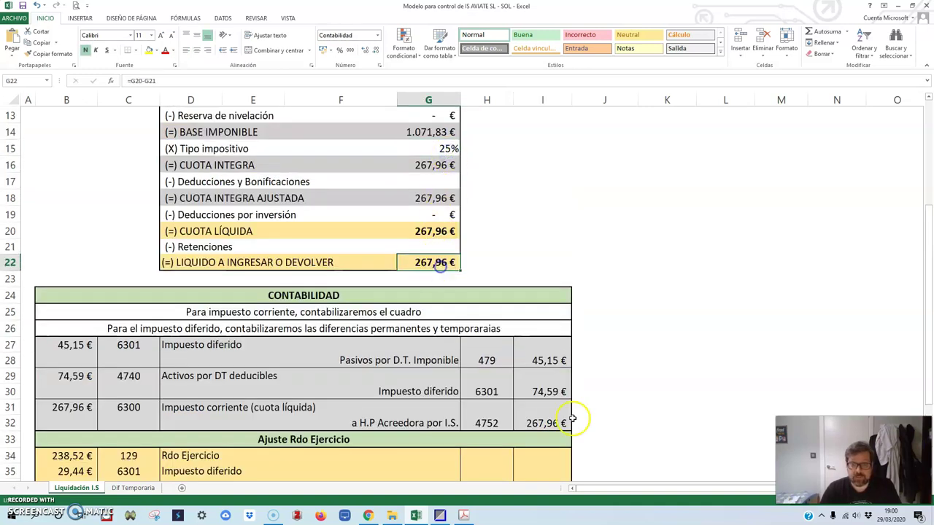
pyautogui.click(543, 423)
# Review the full block of CONTABILIDAD entries in rows 27 to 32, ending on the Impuesto corriente (cuota líquida) line
pyautogui.scroll(-2, 542, 256)
pyautogui.moveTo(57, 250); pyautogui.dragTo(520, 322)
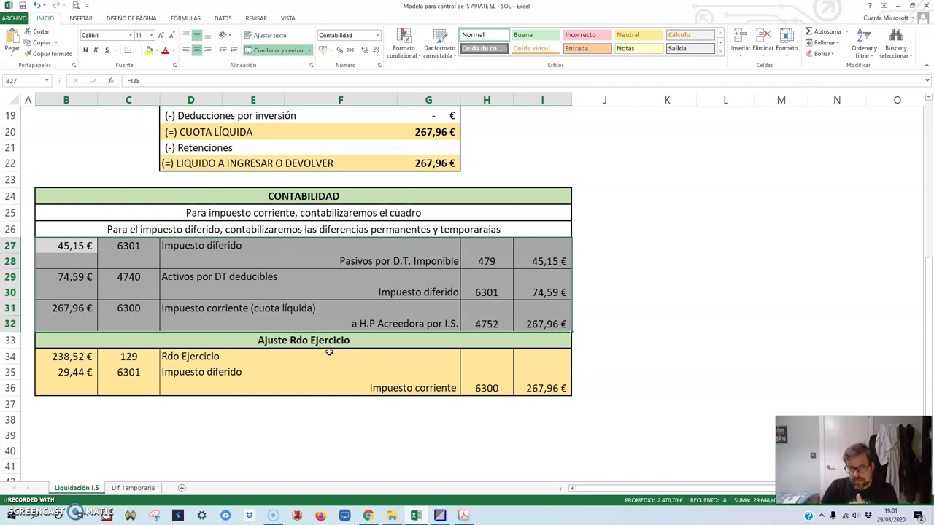
pyautogui.click(290, 308)
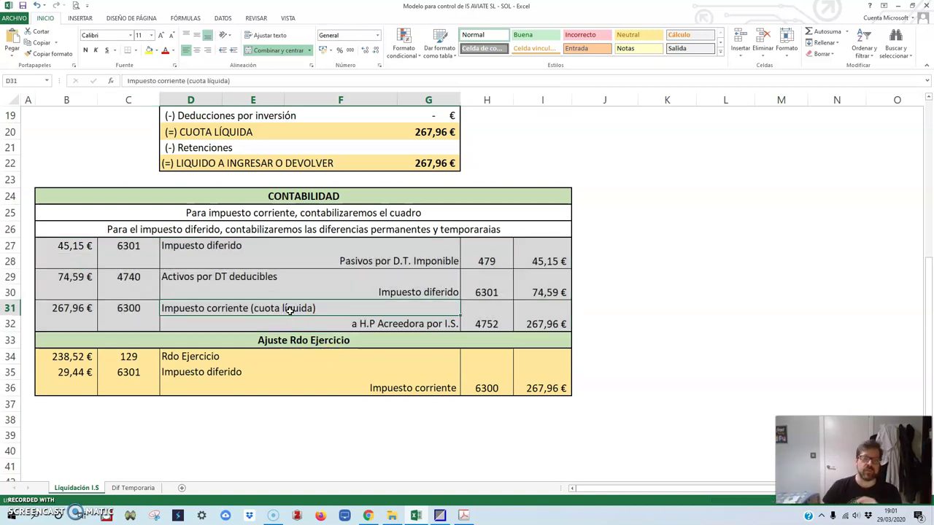